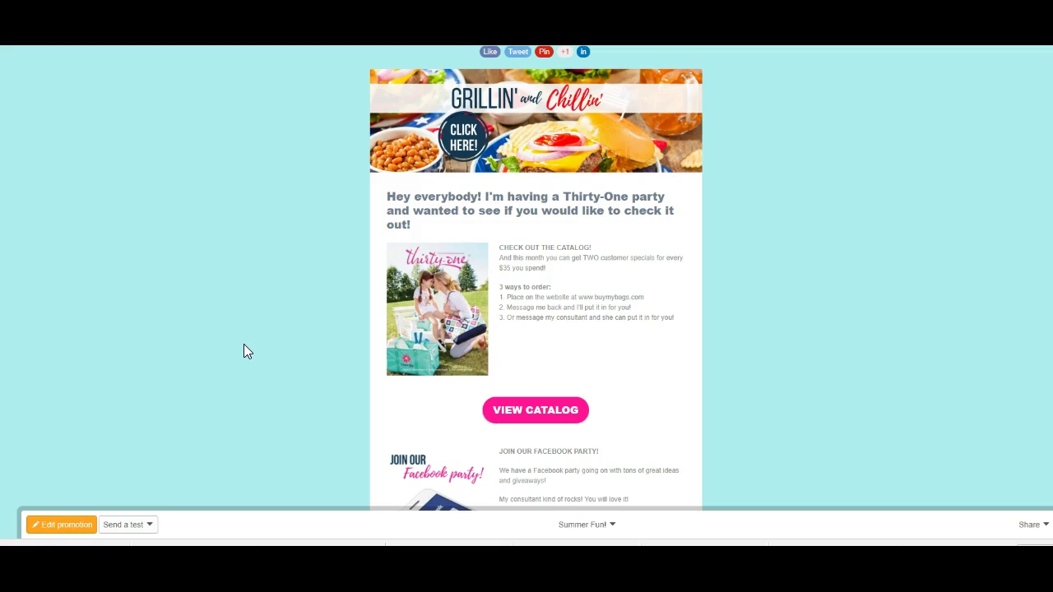
Review the Summer Fun! promotion's banner, catalog, Facebook party, customer special and shop sections with their link buttons.
{"action": "scroll", "coordinate": [244, 345], "scroll_direction": "down", "scroll_amount": 1}
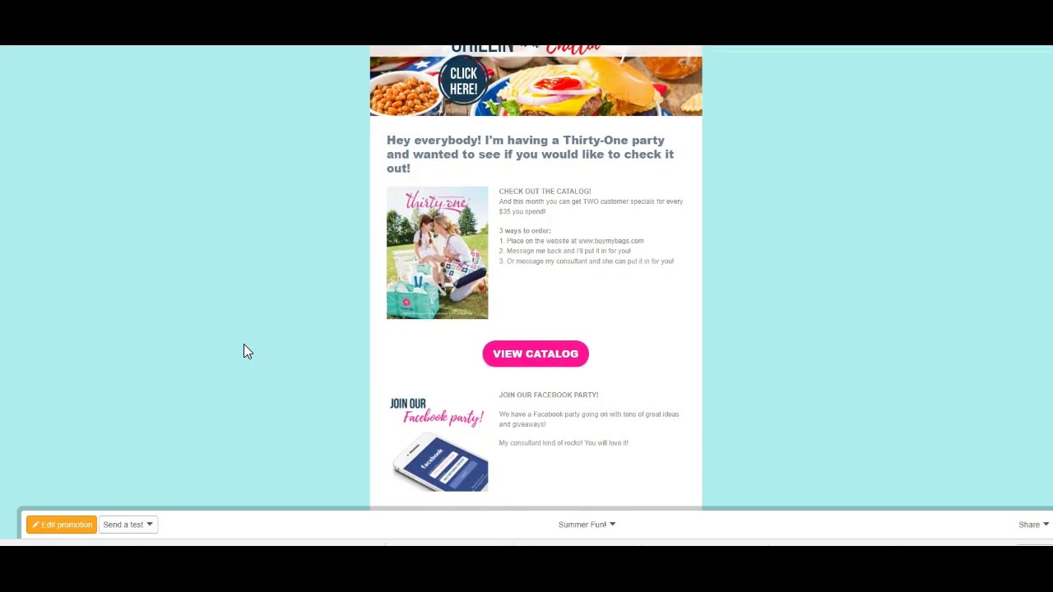
{"action": "scroll", "coordinate": [244, 346], "scroll_direction": "down", "scroll_amount": 4}
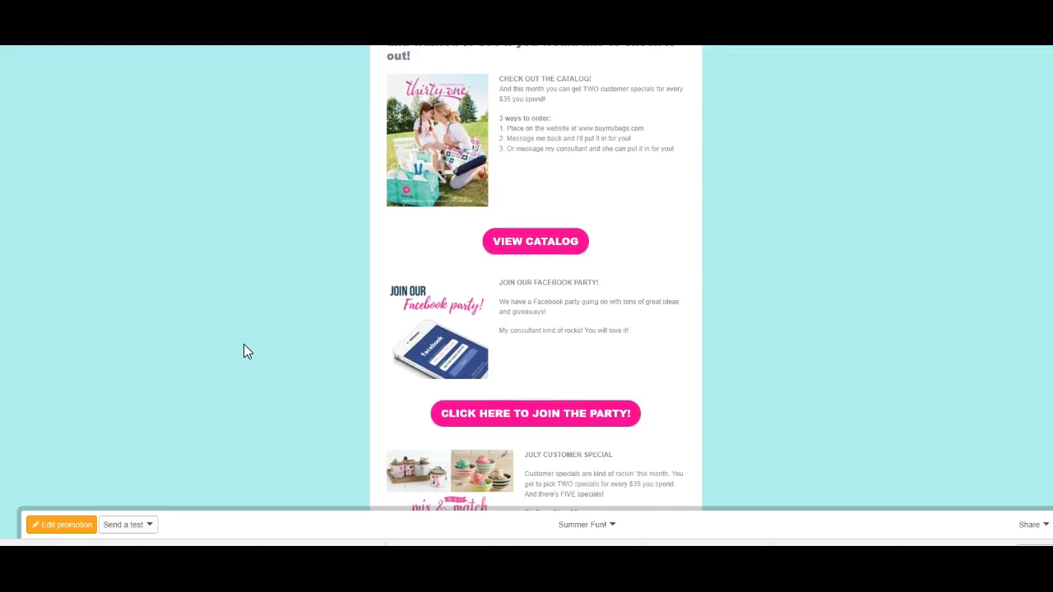
{"action": "scroll", "coordinate": [243, 346], "scroll_direction": "down", "scroll_amount": 4}
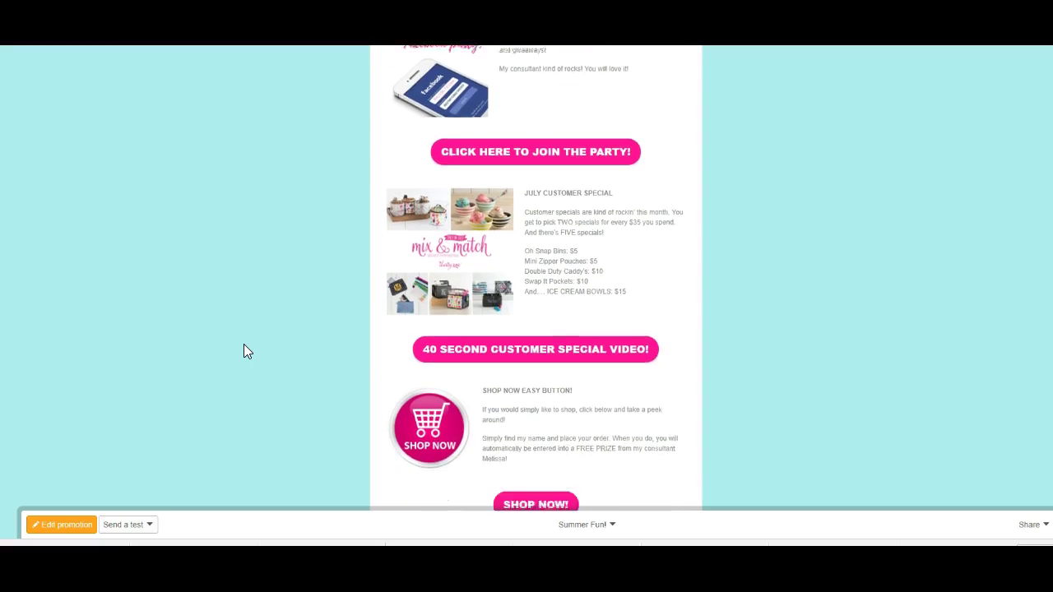
{"action": "scroll", "coordinate": [244, 351], "scroll_direction": "up", "scroll_amount": 3}
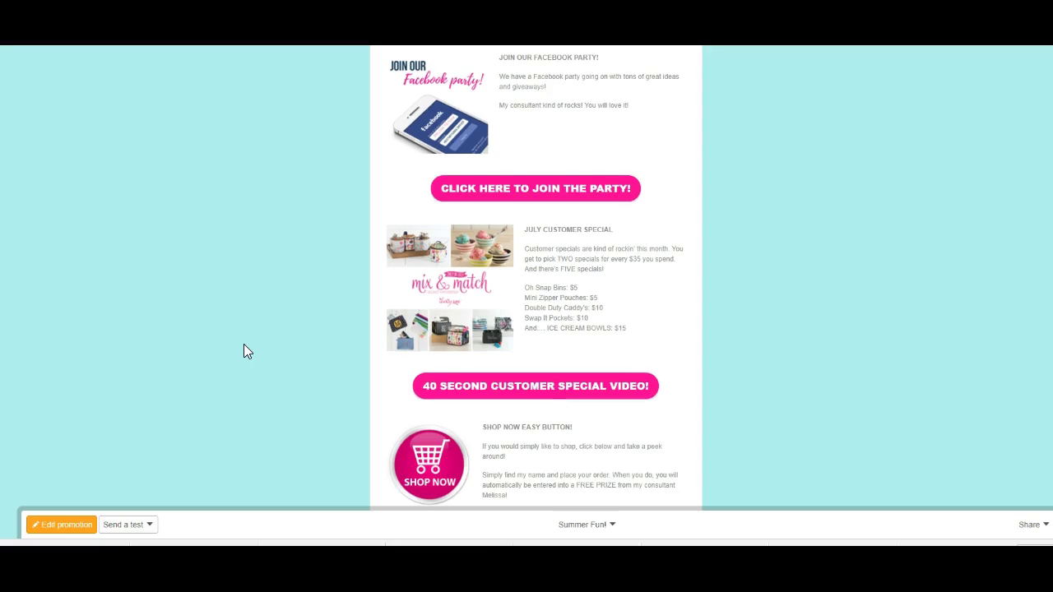
{"action": "scroll", "coordinate": [243, 345], "scroll_direction": "up", "scroll_amount": 4}
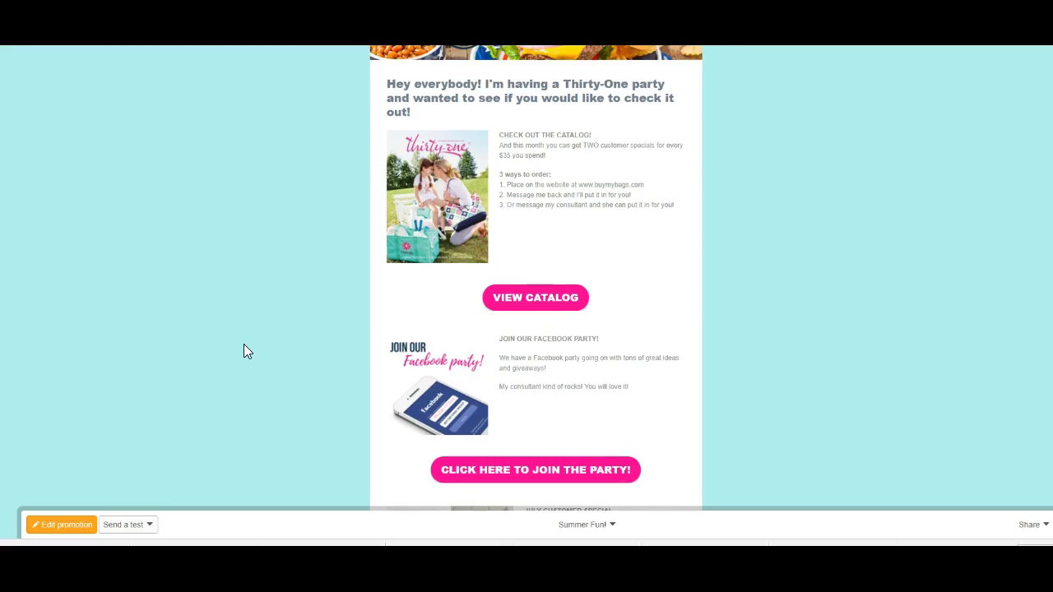
{"action": "scroll", "coordinate": [243, 351], "scroll_direction": "up", "scroll_amount": 2}
{"action": "left_click", "coordinate": [244, 291]}
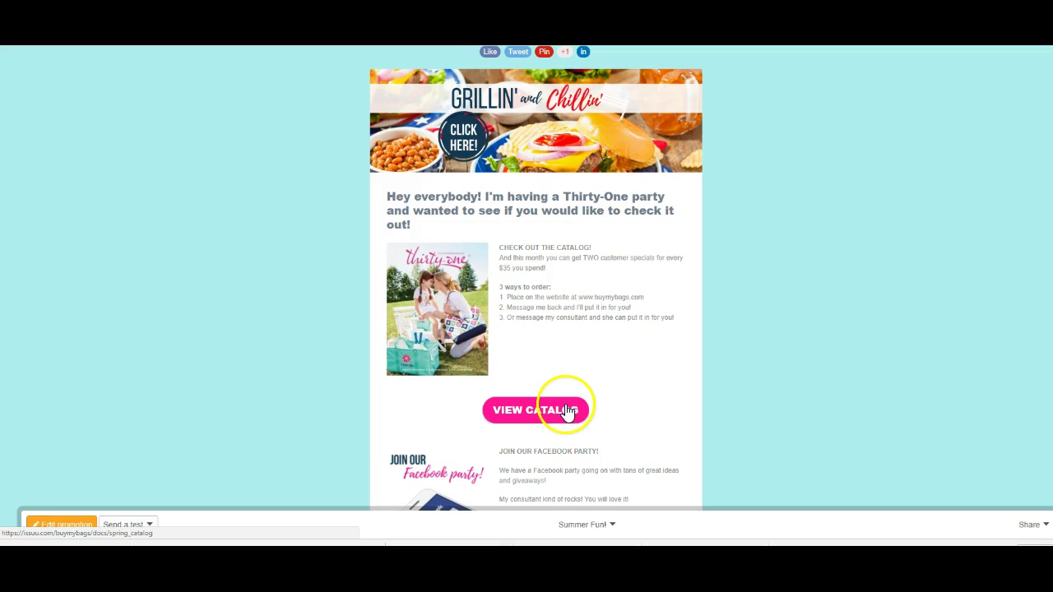
{"action": "scroll", "coordinate": [631, 382], "scroll_direction": "down", "scroll_amount": 3}
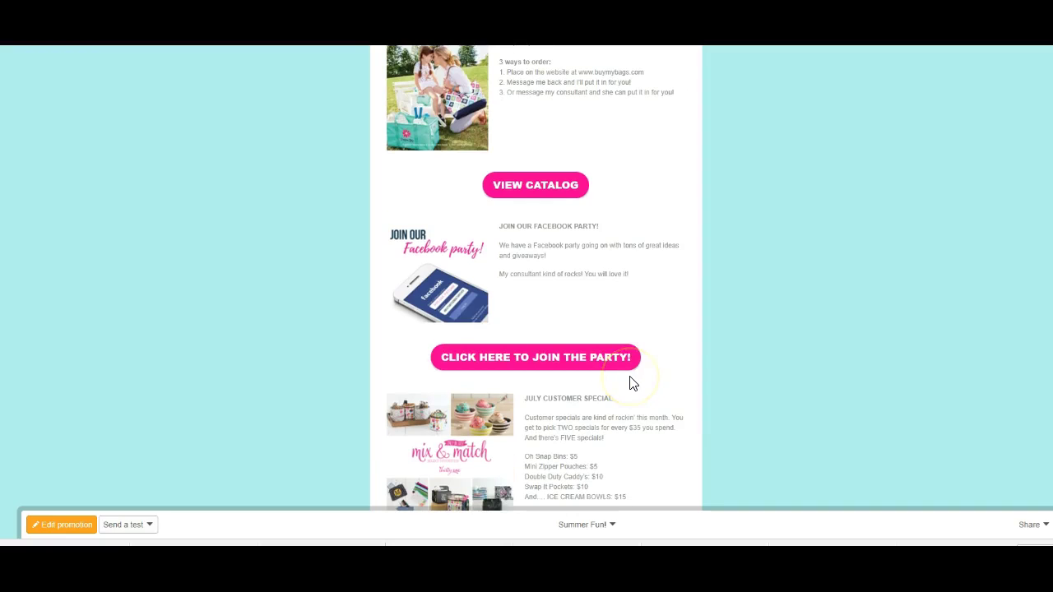
{"action": "left_click", "coordinate": [611, 371]}
{"action": "scroll", "coordinate": [613, 375], "scroll_direction": "down", "scroll_amount": 2}
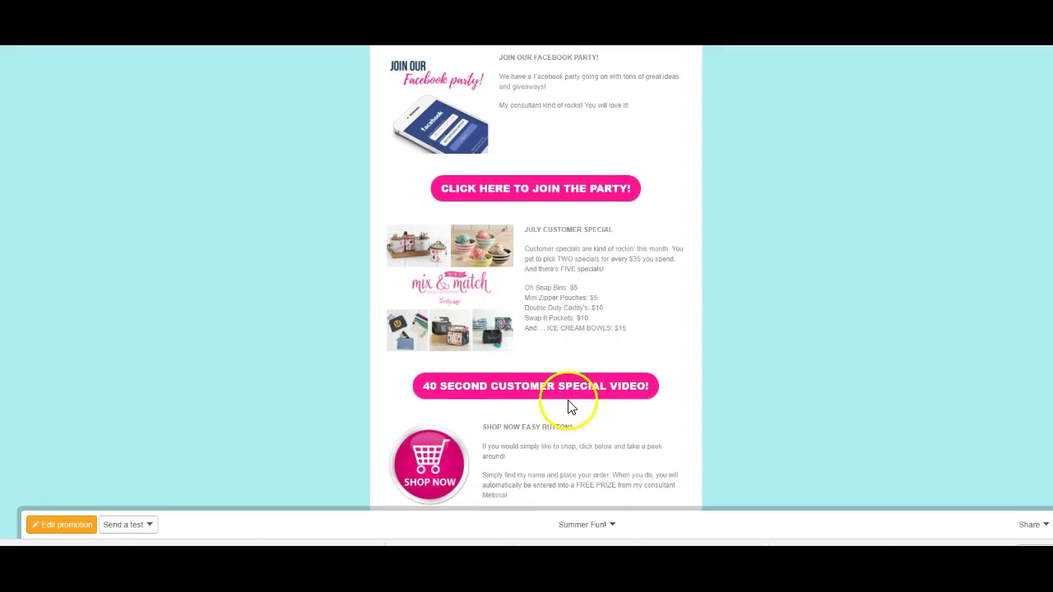
{"action": "scroll", "coordinate": [596, 395], "scroll_direction": "down", "scroll_amount": 1}
{"action": "scroll", "coordinate": [576, 387], "scroll_direction": "down", "scroll_amount": 2}
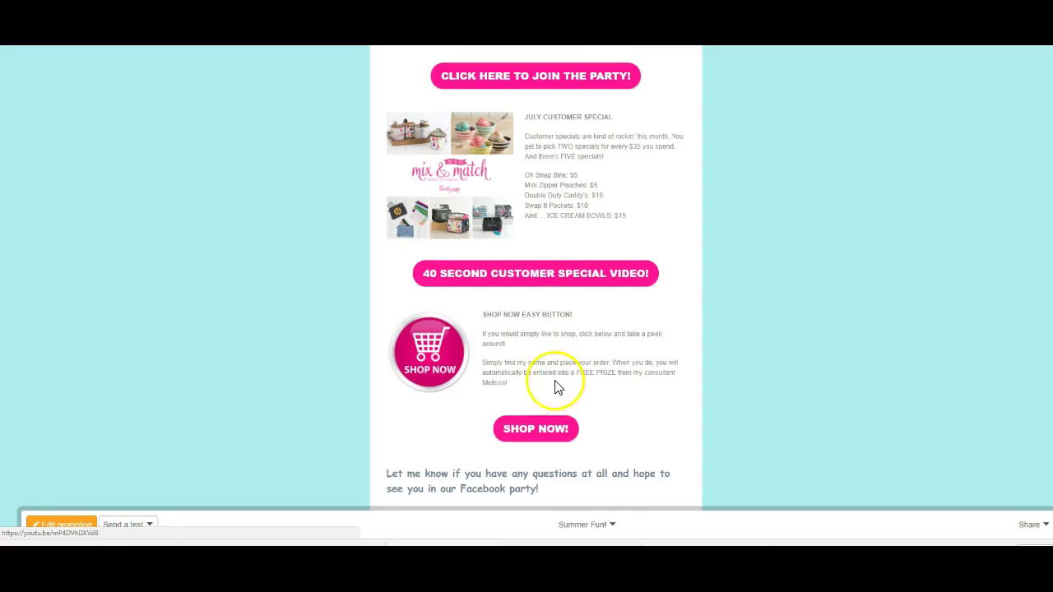
{"action": "scroll", "coordinate": [573, 404], "scroll_direction": "down", "scroll_amount": 1}
{"action": "scroll", "coordinate": [576, 403], "scroll_direction": "up", "scroll_amount": 7}
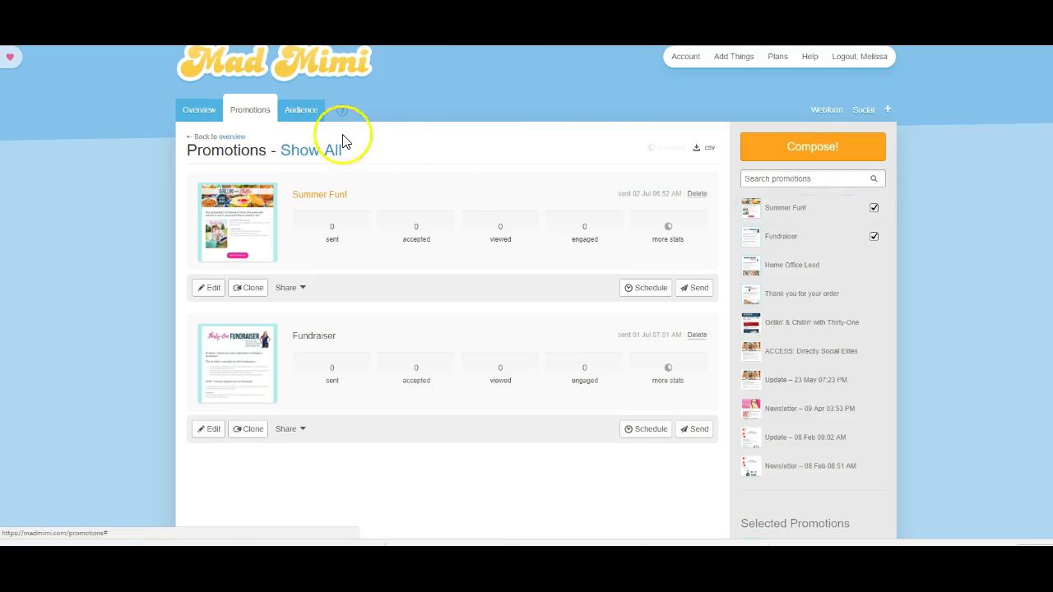
Compose a new promotion from the Traditional newsletter template.
{"action": "left_click", "coordinate": [819, 150]}
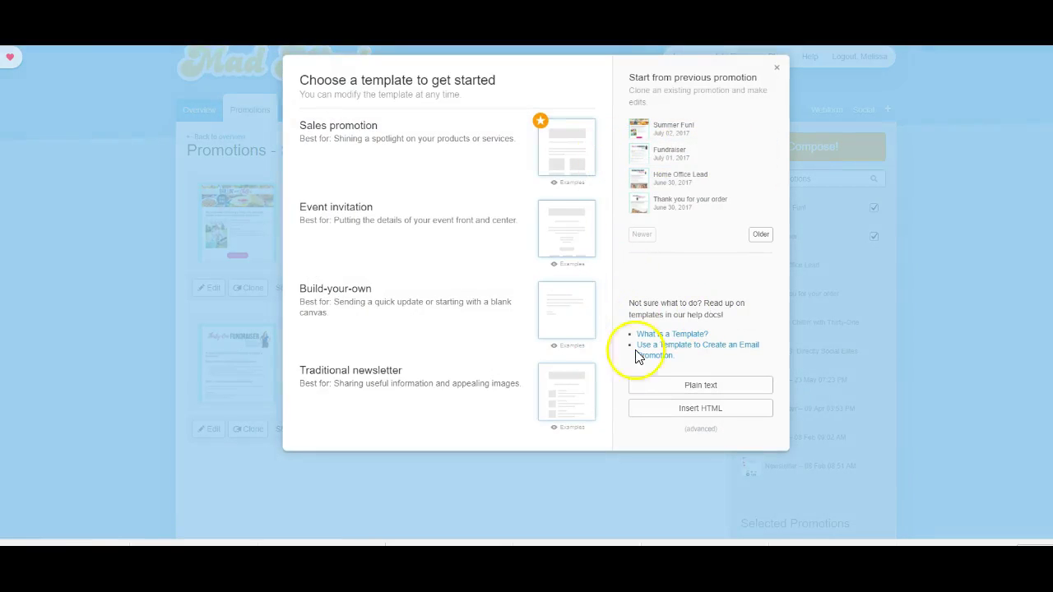
{"action": "left_click", "coordinate": [574, 412]}
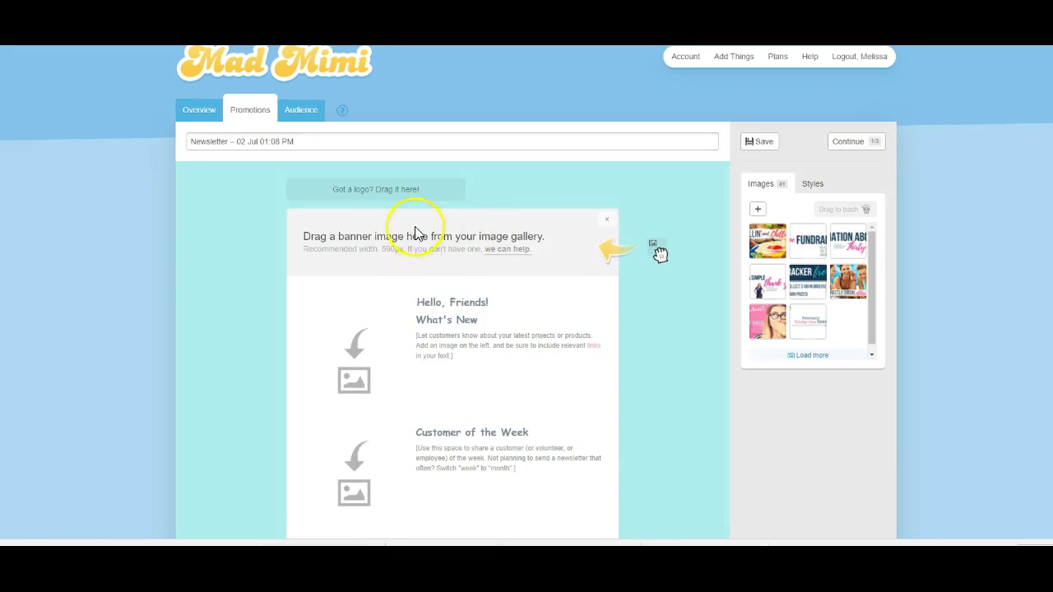
Upload the beach image from the Mystery Party folder inside the July folder to the image gallery.
{"action": "left_click", "coordinate": [758, 209]}
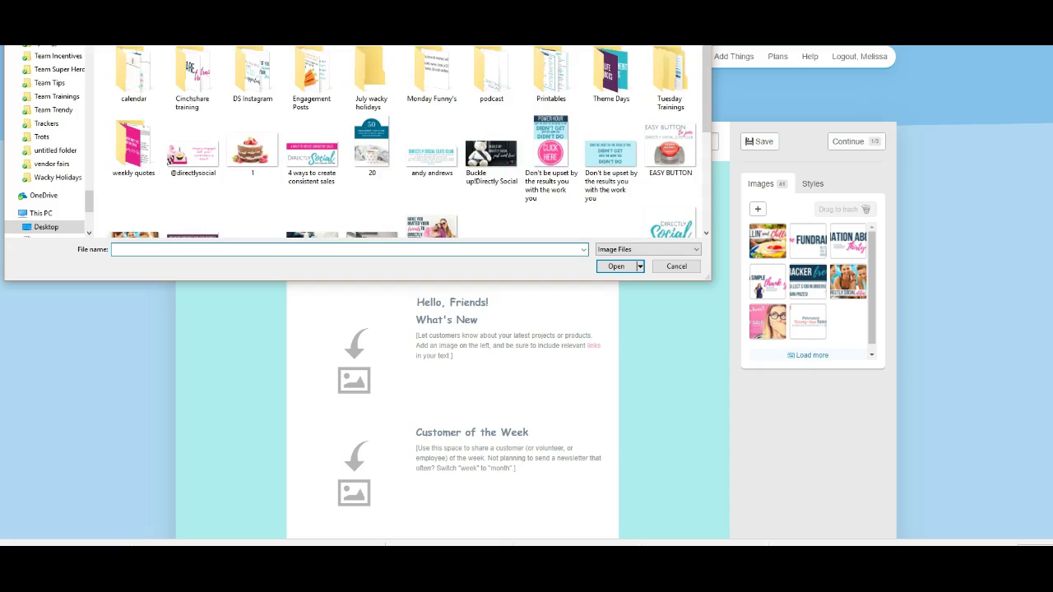
{"action": "scroll", "coordinate": [395, 140], "scroll_direction": "up", "scroll_amount": 10}
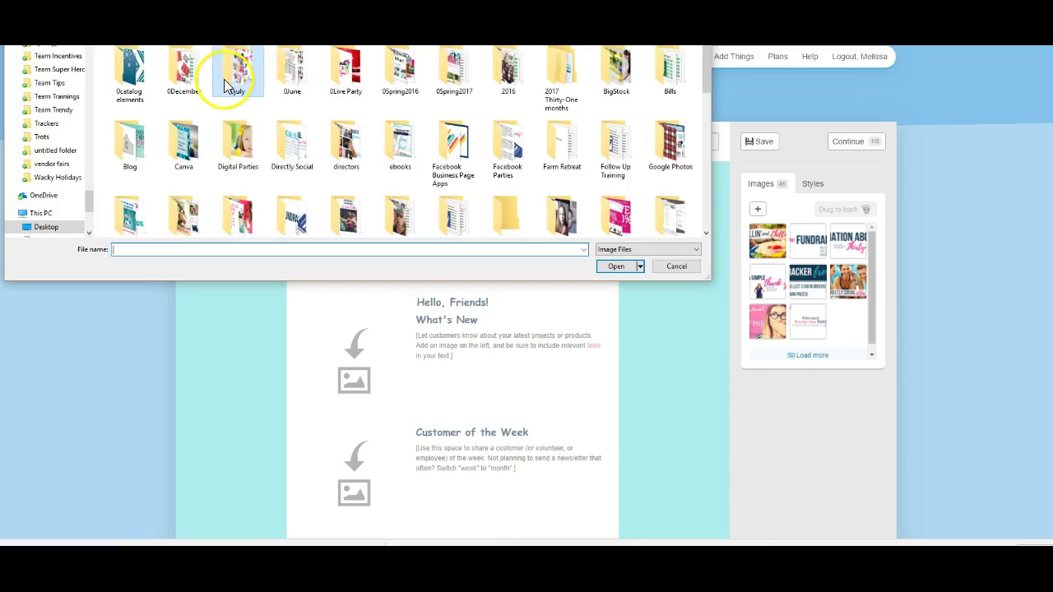
{"action": "scroll", "coordinate": [223, 79], "scroll_direction": "down", "scroll_amount": 5}
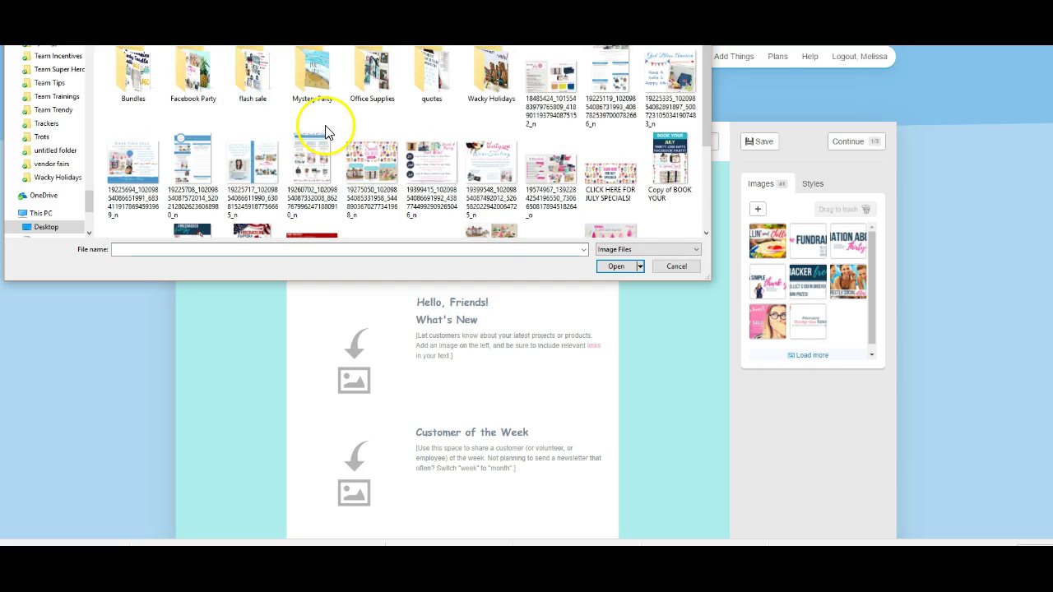
{"action": "left_click", "coordinate": [323, 100]}
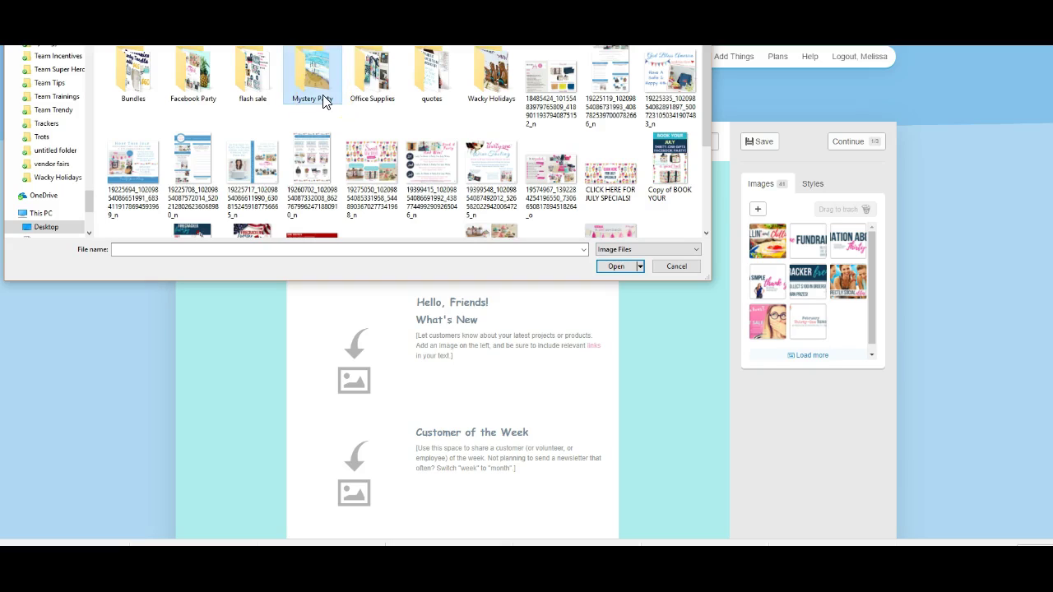
{"action": "double_click", "coordinate": [323, 98]}
{"action": "double_click", "coordinate": [157, 74]}
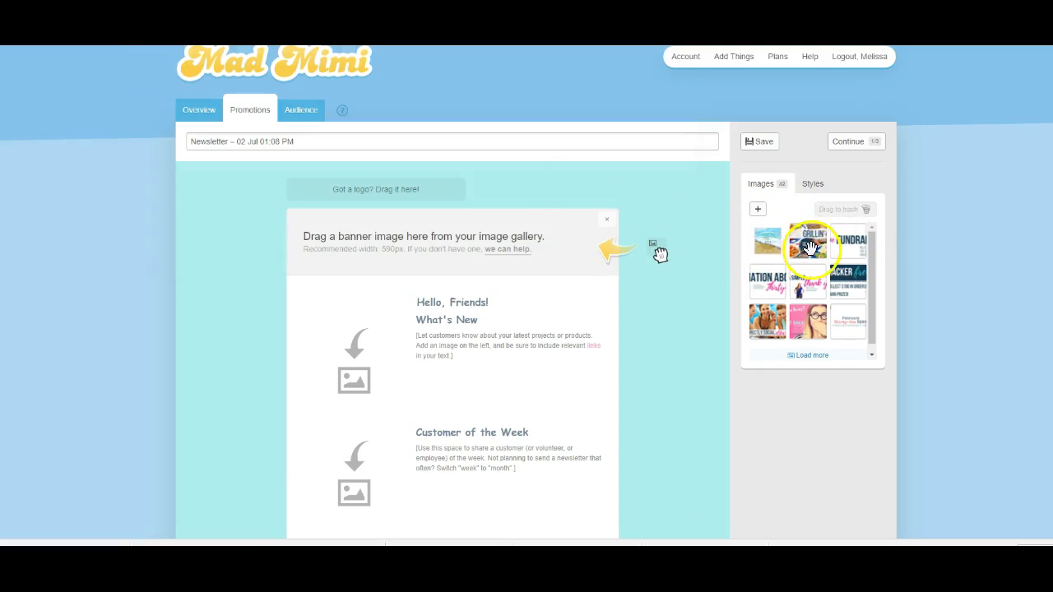
{"action": "left_click_drag", "start_coordinate": [810, 247], "coordinate": [433, 242]}
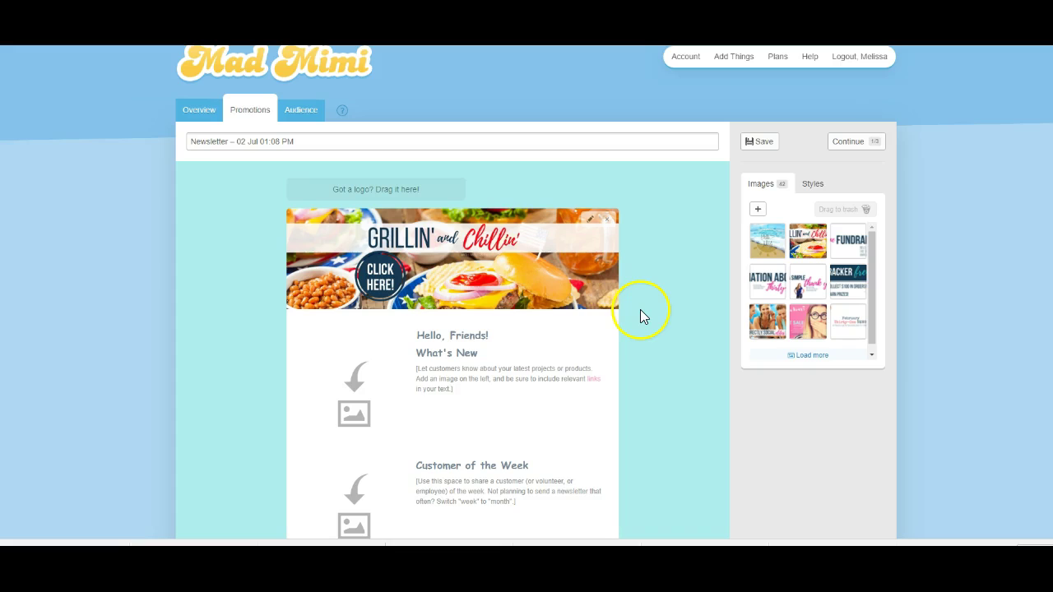
{"action": "left_click", "coordinate": [468, 260]}
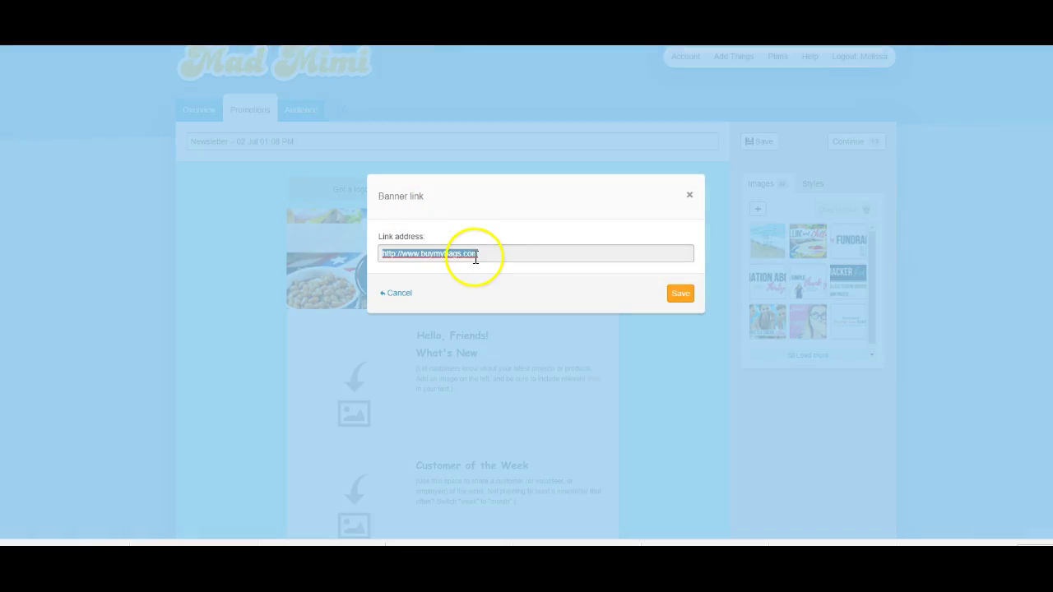
{"action": "left_click", "coordinate": [686, 297]}
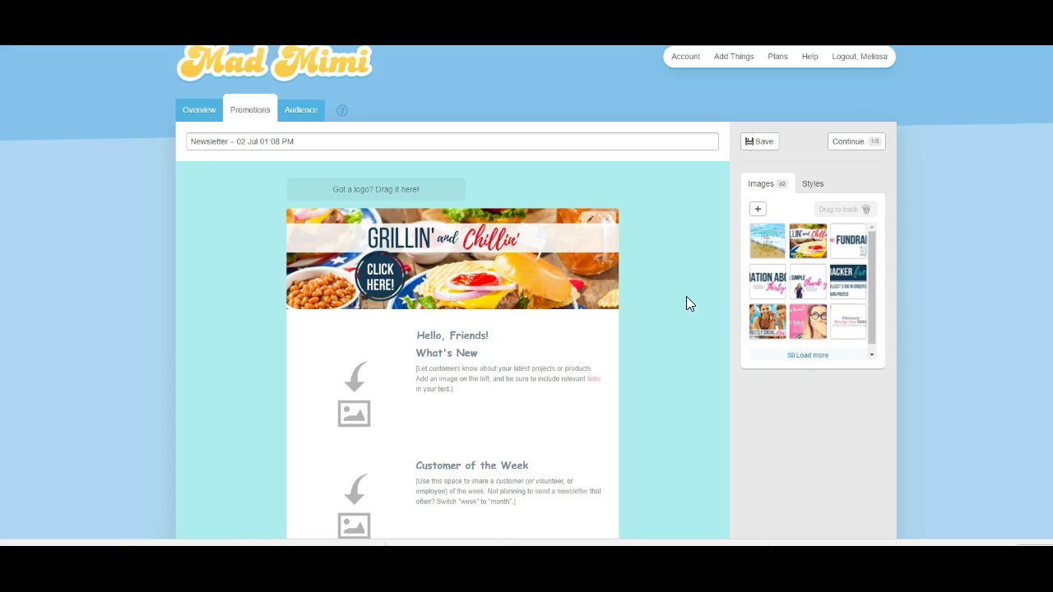
Replace the "Hello, Friends!" greeting with the text "CHECK OUT THE CATALOG" and make it bold.
{"action": "left_click", "coordinate": [481, 348]}
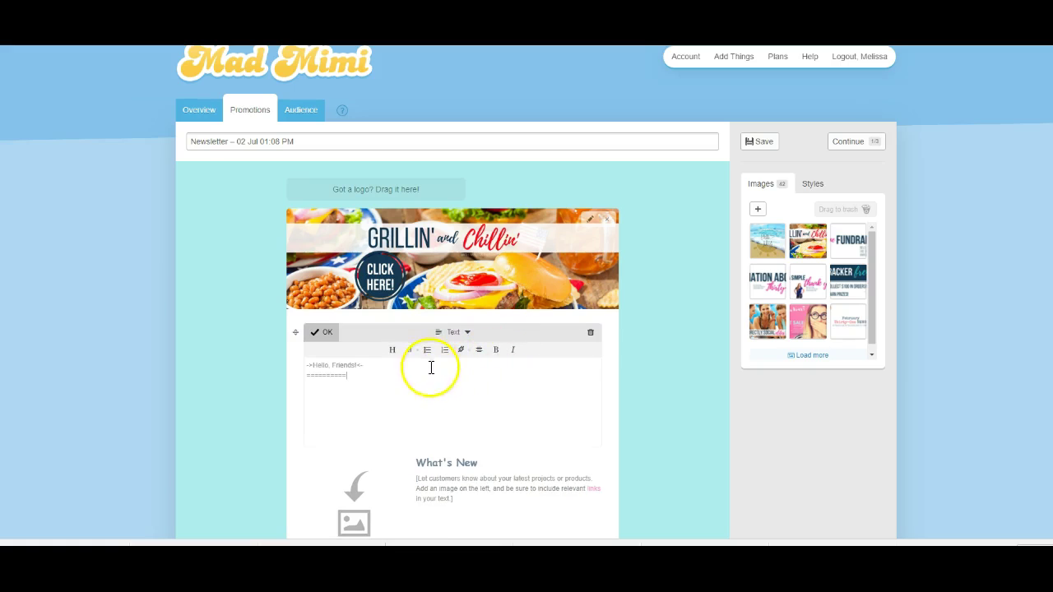
{"action": "left_click_drag", "start_coordinate": [392, 372], "coordinate": [305, 354]}
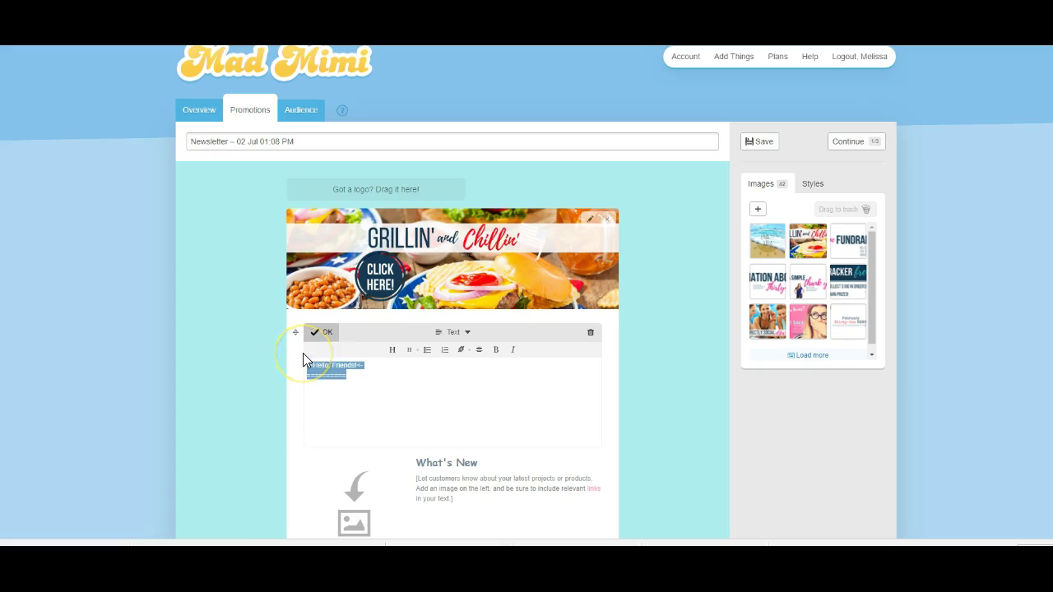
{"action": "type", "text": "HECK OUT THE CATALOG"}
{"action": "left_click", "coordinate": [346, 364]}
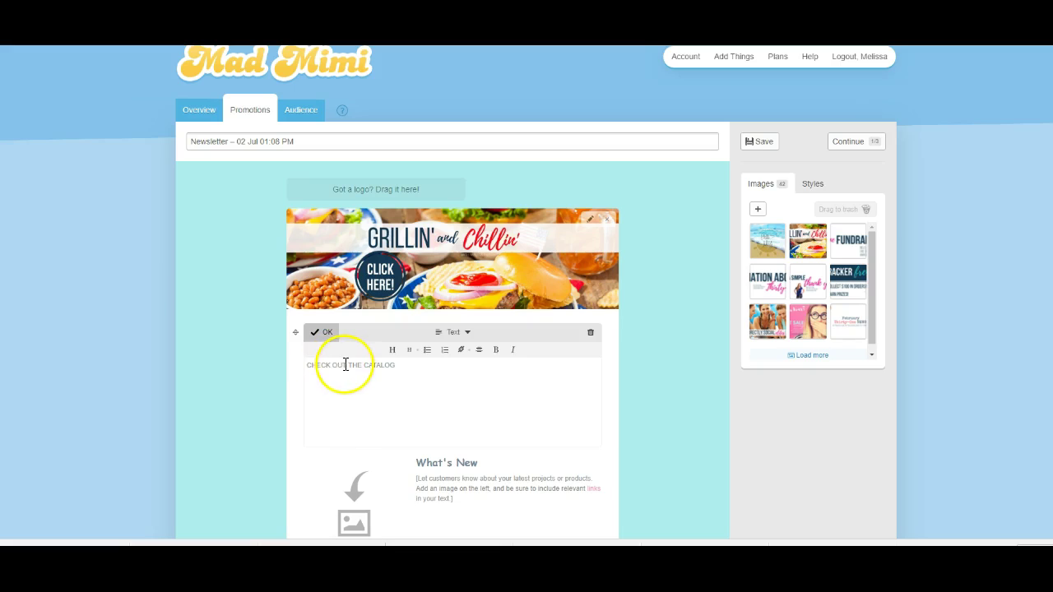
{"action": "left_click", "coordinate": [495, 350]}
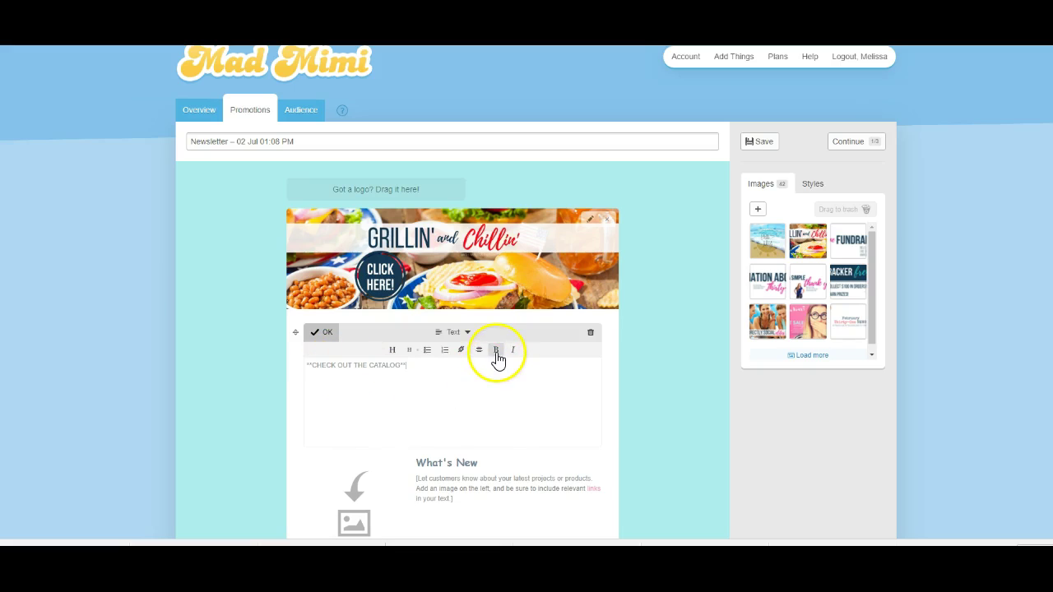
Convert the catalog text module to a Section Title and remove the asterisks around its text.
{"action": "left_click", "coordinate": [466, 334]}
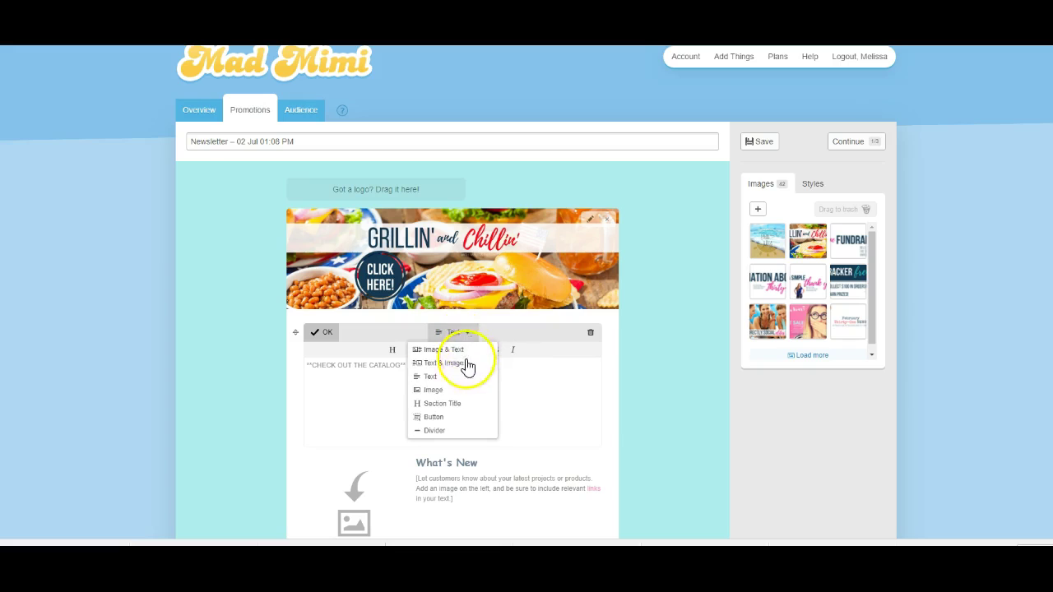
{"action": "left_click", "coordinate": [471, 404]}
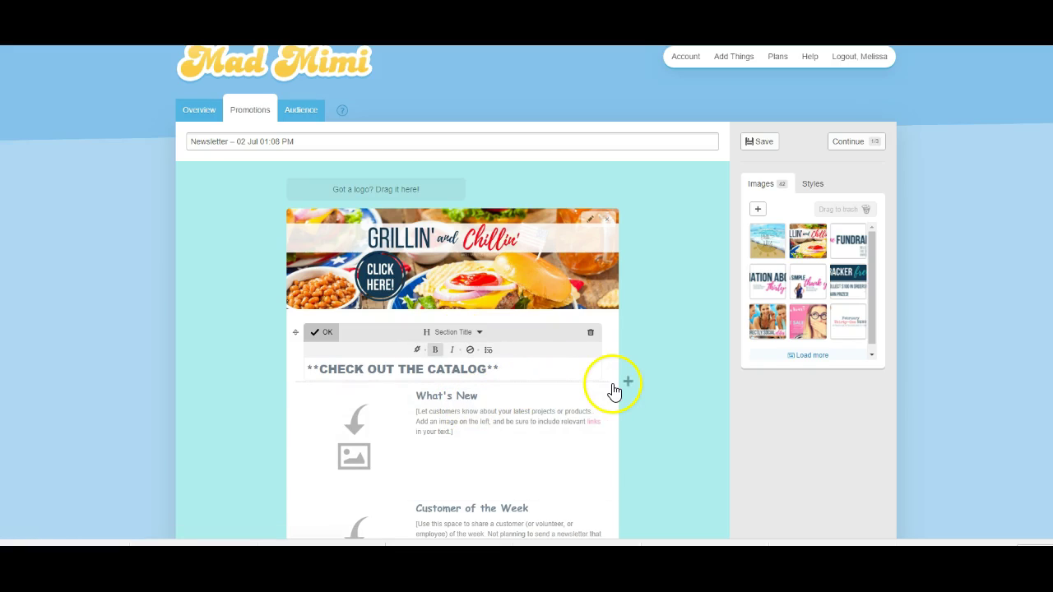
{"action": "left_click", "coordinate": [659, 381]}
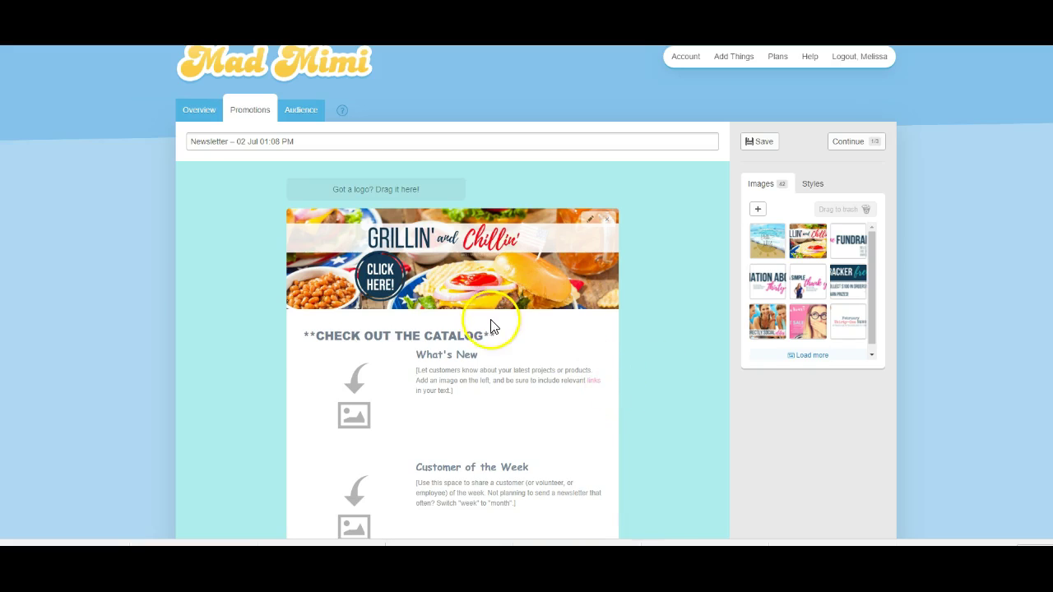
{"action": "left_click", "coordinate": [532, 337]}
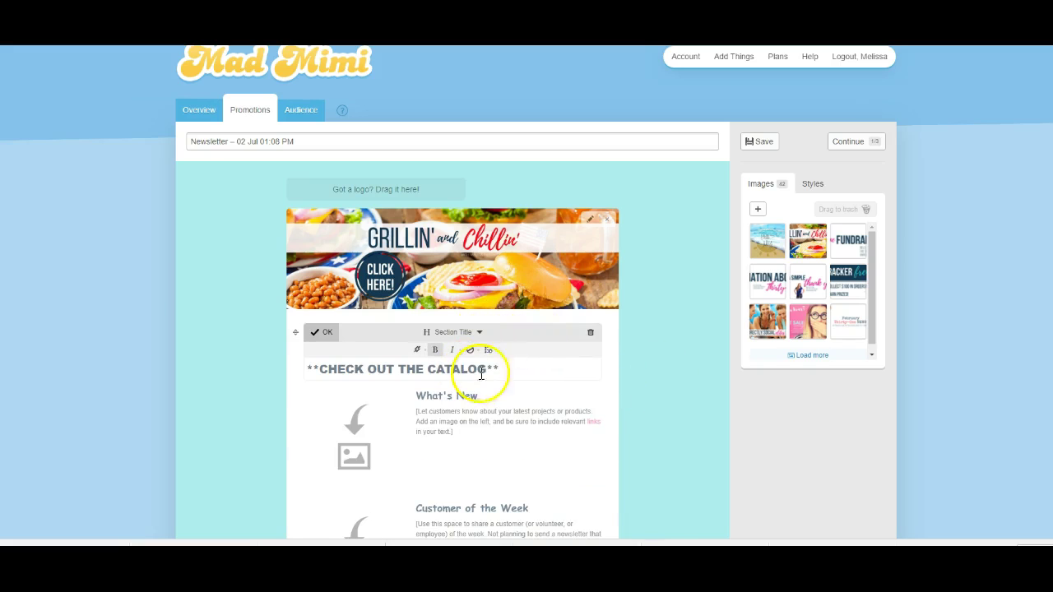
{"action": "left_click_drag", "start_coordinate": [500, 370], "coordinate": [489, 362]}
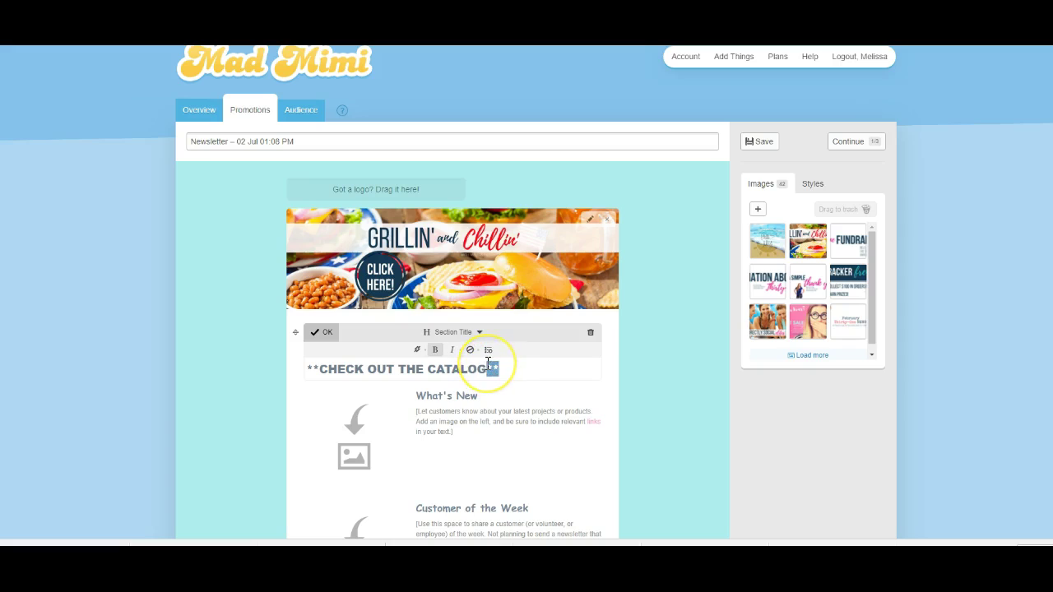
{"action": "left_click", "coordinate": [321, 368]}
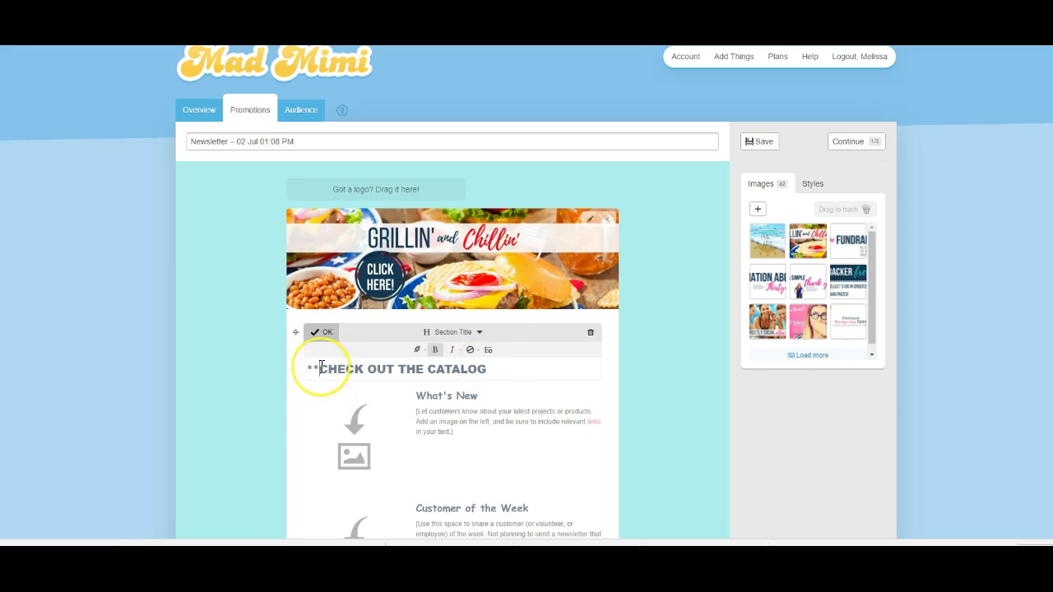
{"action": "key", "text": "BackSpace"}
{"action": "key", "text": "BackSpace"}
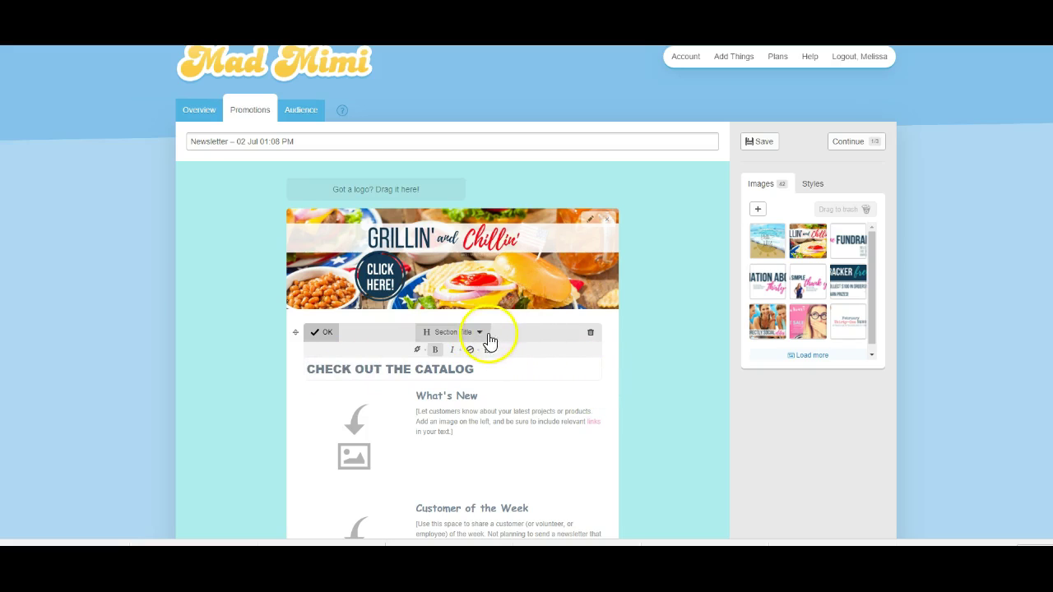
Delete the "CHECK OUT THE CATALOG" section title module below the banner.
{"action": "left_click", "coordinate": [591, 334]}
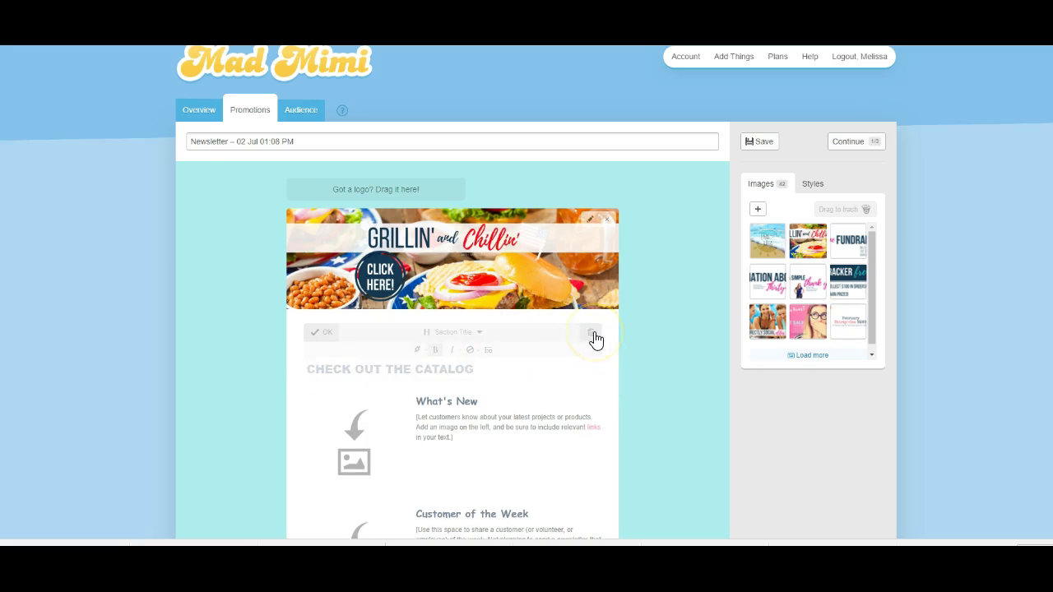
Load more library images and place the Thirty-One catalog cover picture in the "What's New" module.
{"action": "left_click", "coordinate": [515, 364]}
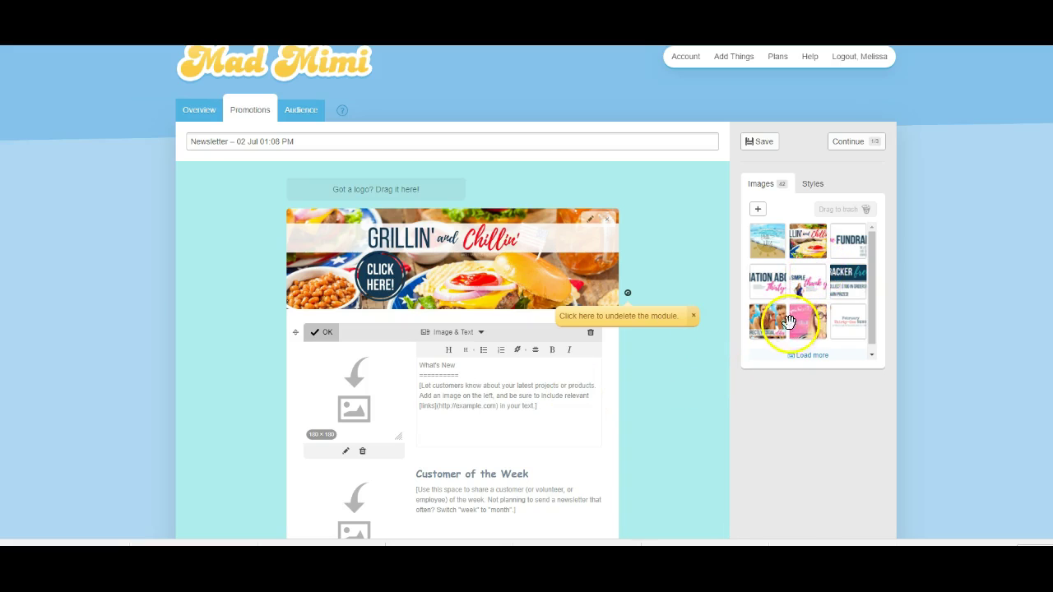
{"action": "scroll", "coordinate": [827, 300], "scroll_direction": "down", "scroll_amount": 1}
{"action": "left_click", "coordinate": [823, 292]}
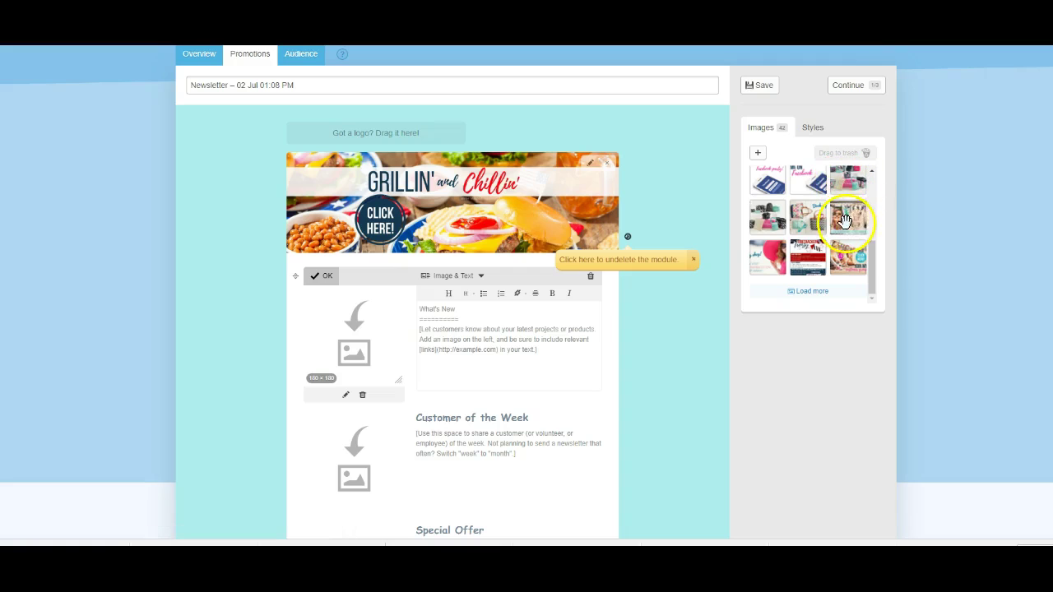
{"action": "scroll", "coordinate": [852, 206], "scroll_direction": "down", "scroll_amount": 2}
{"action": "left_click", "coordinate": [820, 262]}
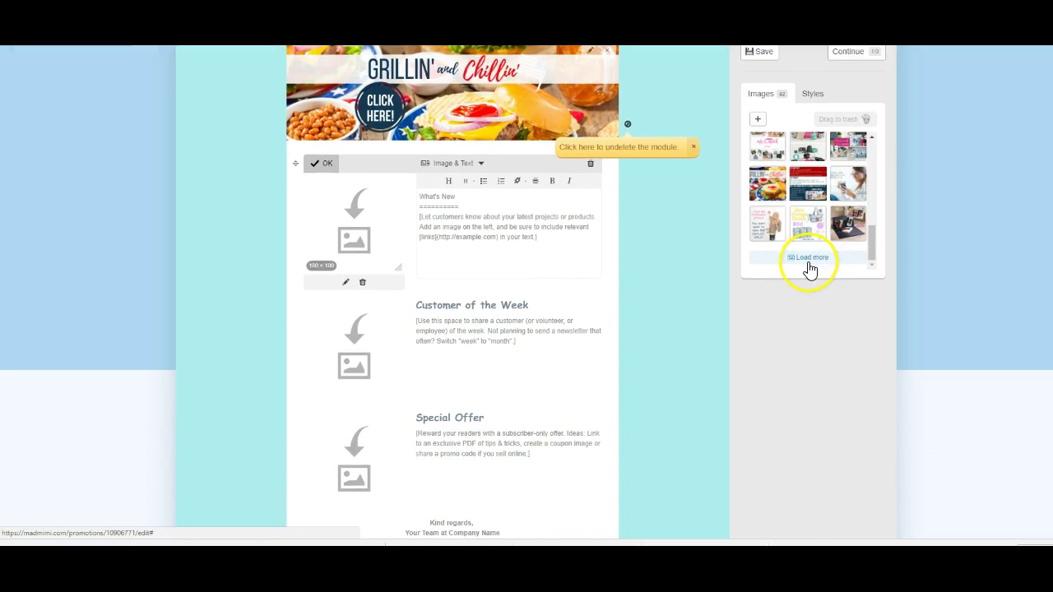
{"action": "left_click", "coordinate": [808, 259]}
{"action": "scroll", "coordinate": [814, 234], "scroll_direction": "up", "scroll_amount": 5}
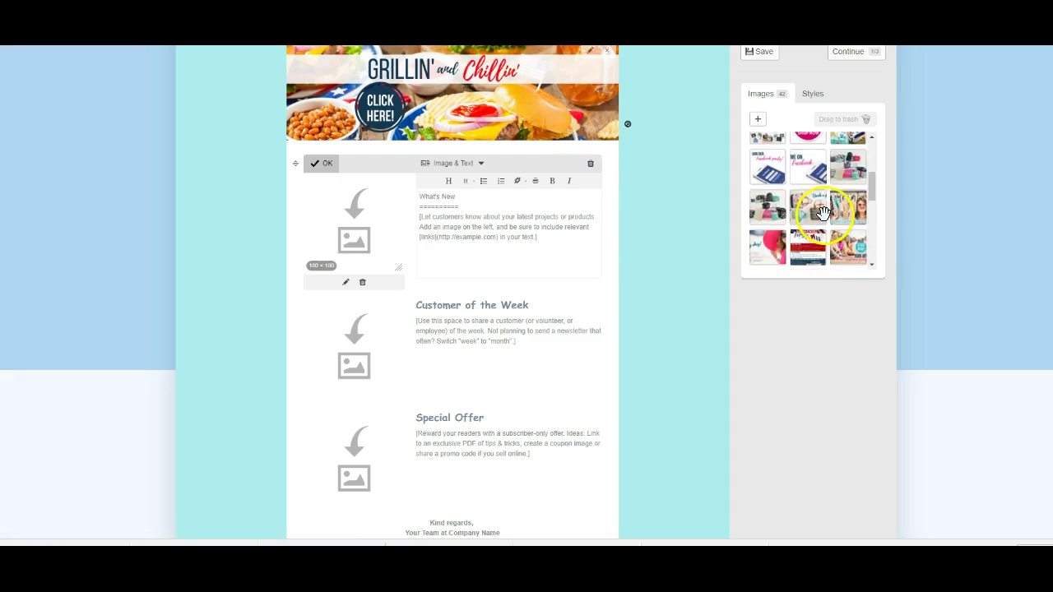
{"action": "scroll", "coordinate": [823, 216], "scroll_direction": "up", "scroll_amount": 3}
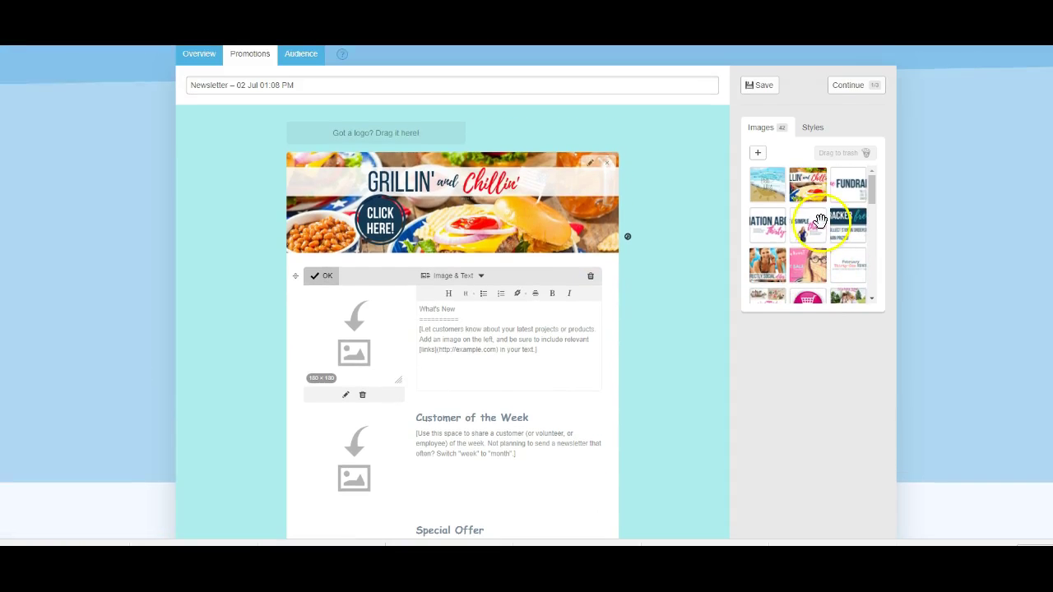
{"action": "scroll", "coordinate": [831, 239], "scroll_direction": "down", "scroll_amount": 1}
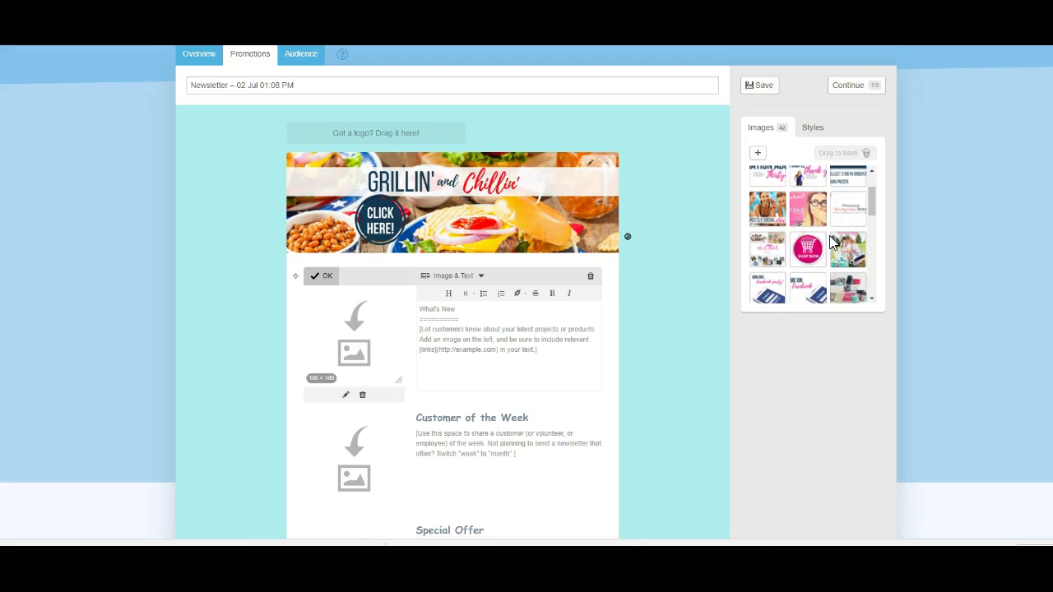
{"action": "left_click_drag", "start_coordinate": [847, 251], "coordinate": [358, 300]}
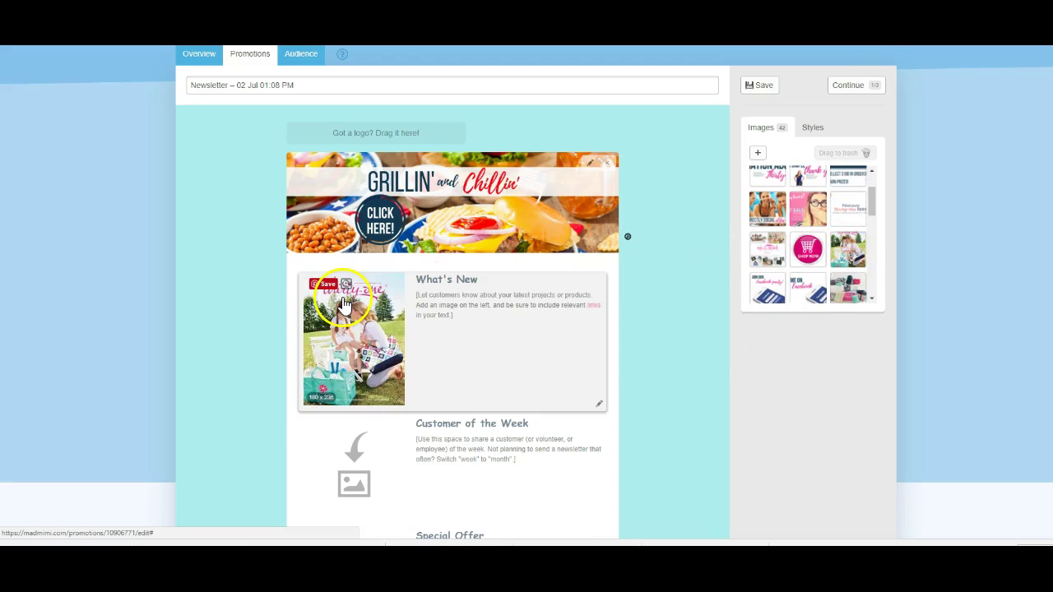
Replace the "What's New" heading with "CHECK OUT THE CATALOG" and its placeholder paragraph with "check it out".
{"action": "left_click", "coordinate": [486, 281]}
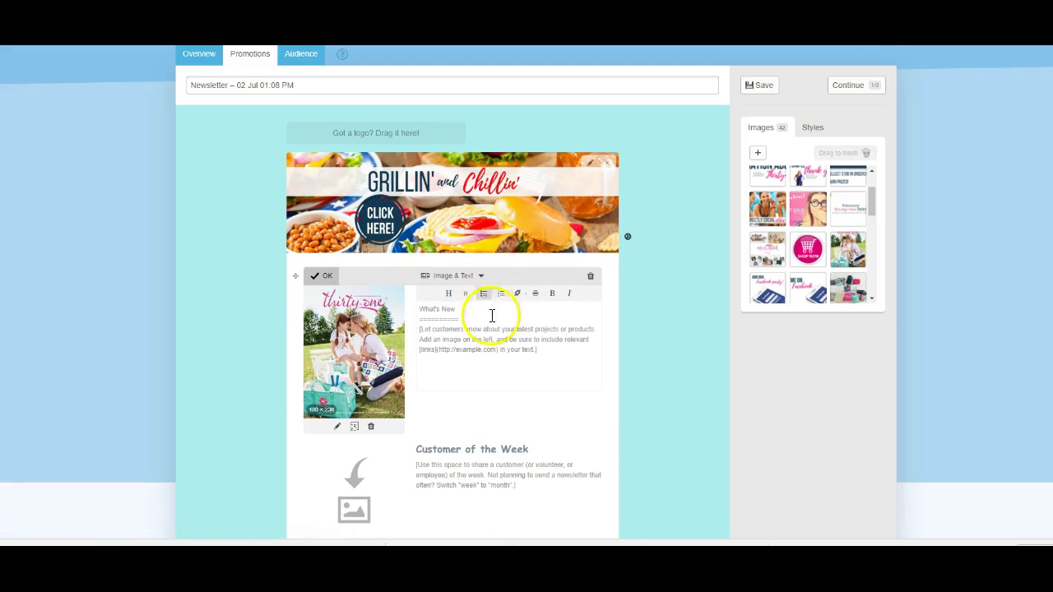
{"action": "left_click_drag", "start_coordinate": [457, 309], "coordinate": [415, 309]}
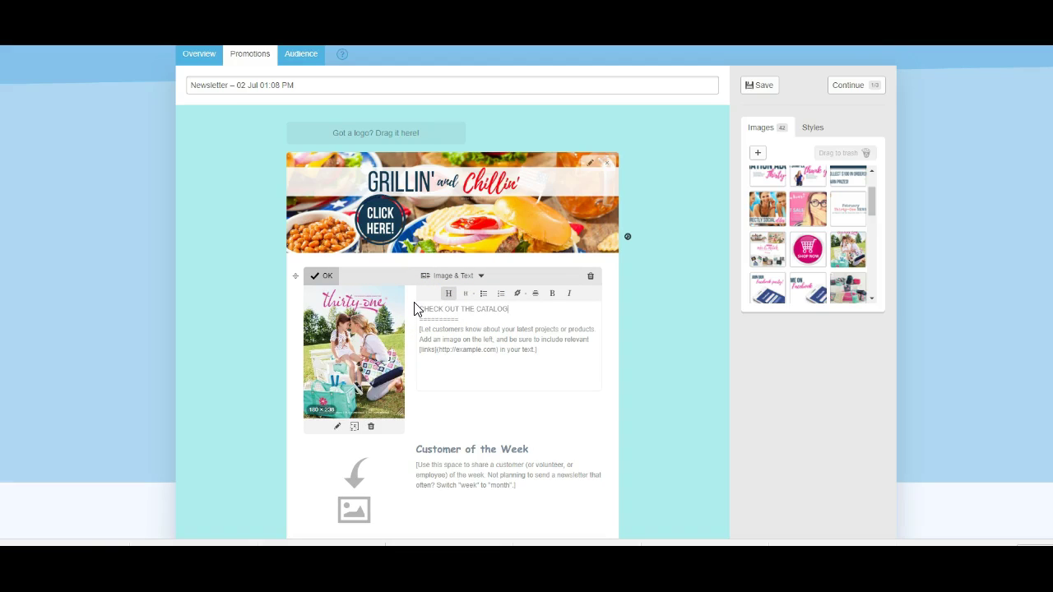
{"action": "left_click_drag", "start_coordinate": [540, 354], "coordinate": [418, 331]}
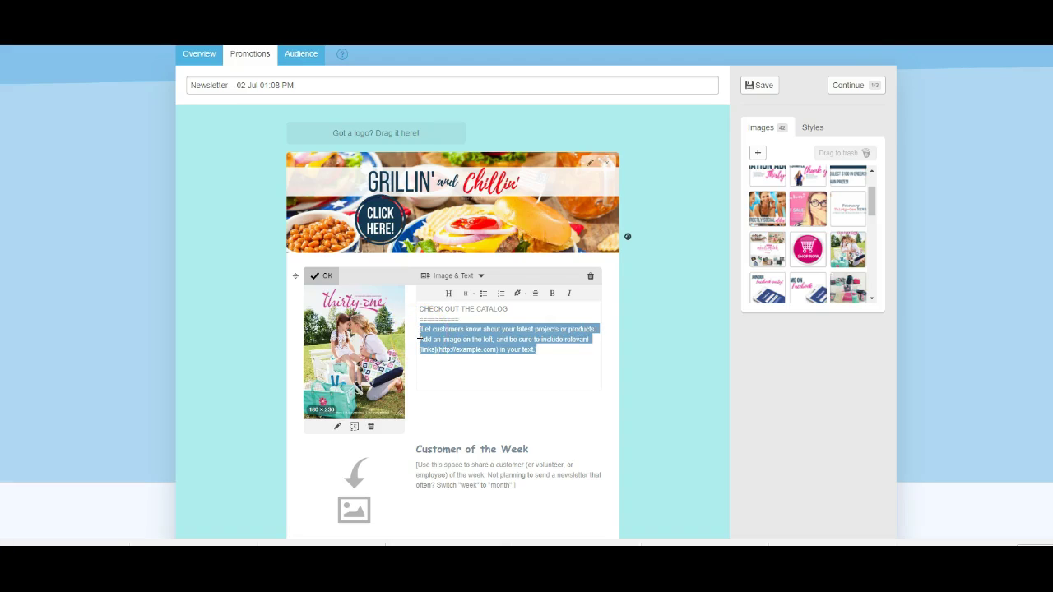
{"action": "type", "text": "The"}
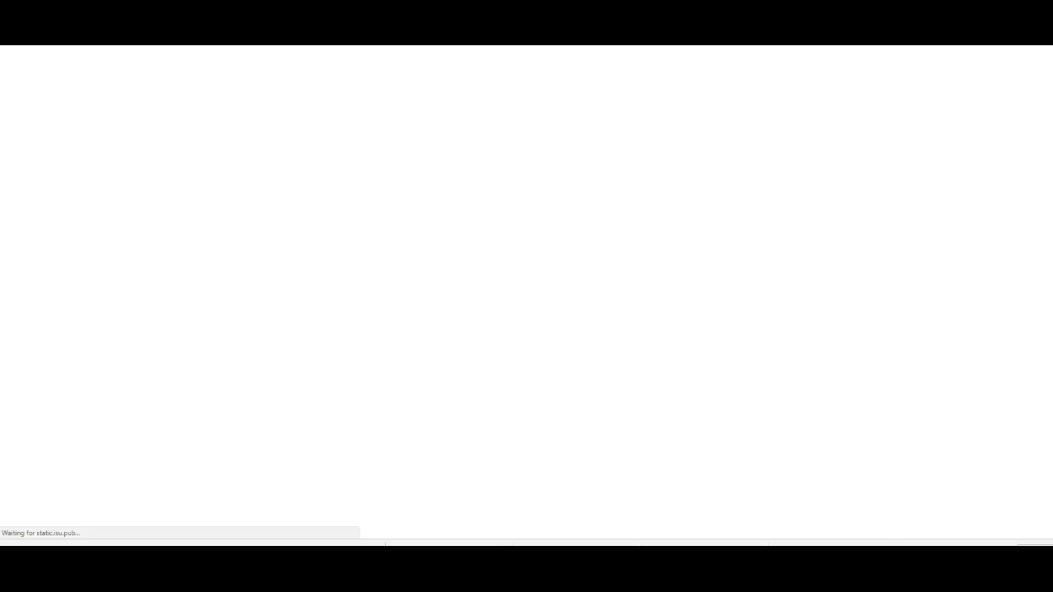
Switch to Issuu and copy the direct share link of the Spring Thirty-One Catalog 2017 publication.
{"action": "scroll", "coordinate": [416, 311], "scroll_direction": "down", "scroll_amount": 2}
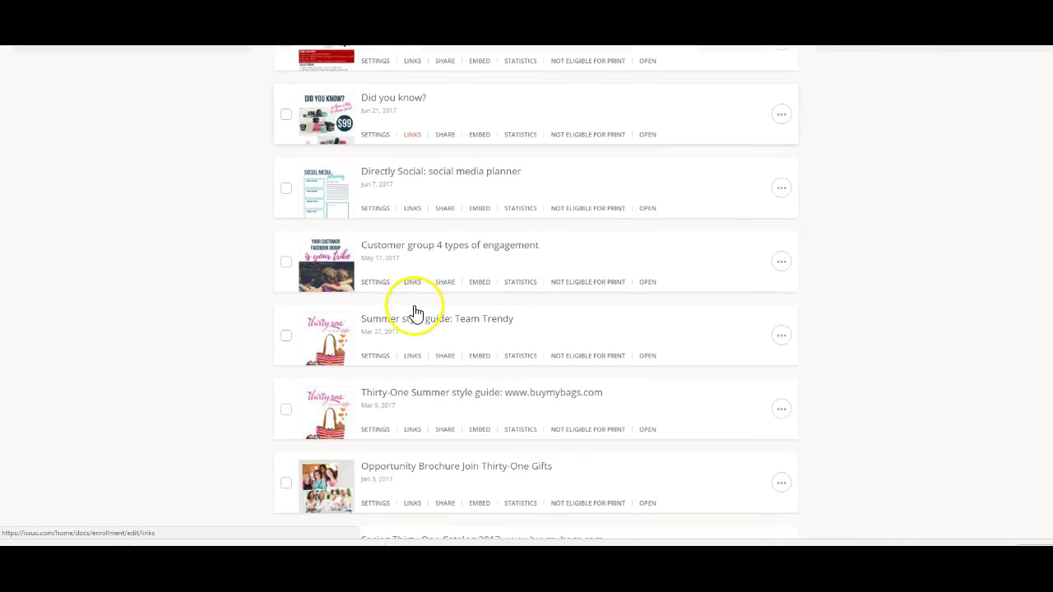
{"action": "scroll", "coordinate": [415, 311], "scroll_direction": "down", "scroll_amount": 2}
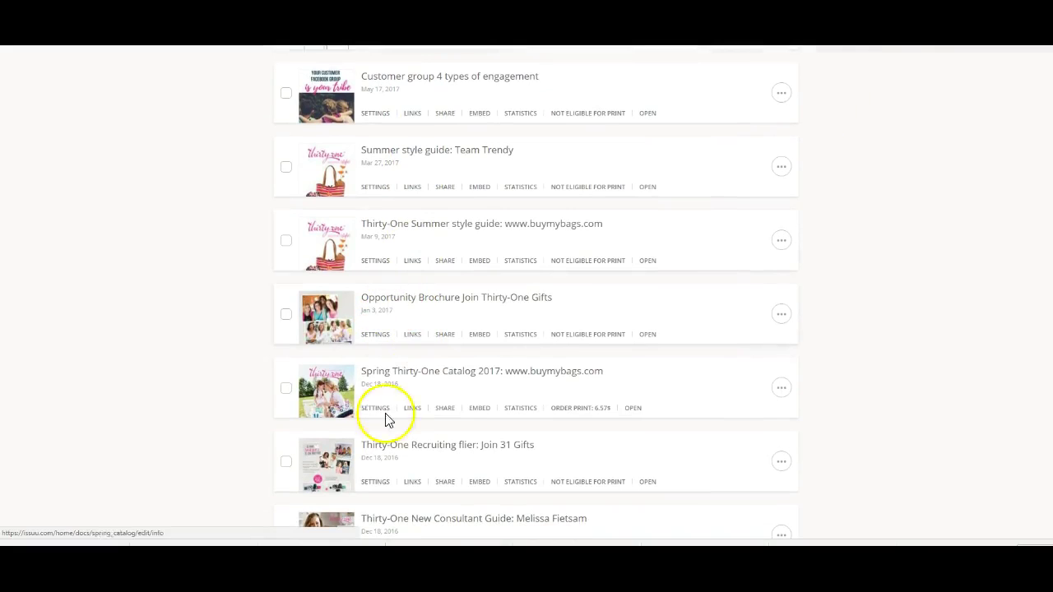
{"action": "left_click", "coordinate": [445, 409]}
{"action": "left_click", "coordinate": [501, 307]}
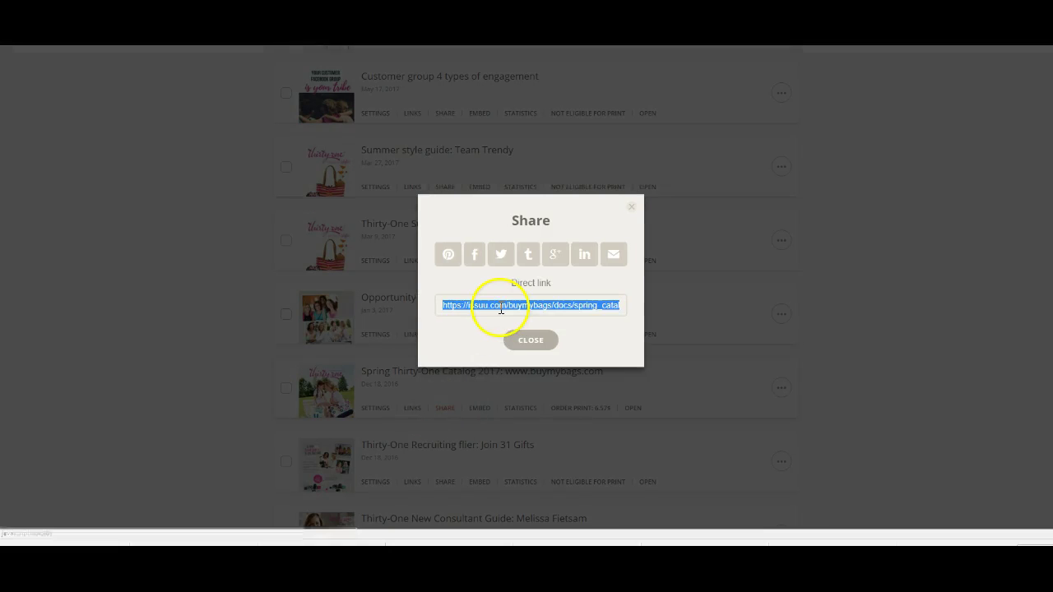
{"action": "right_click", "coordinate": [501, 306]}
{"action": "left_click", "coordinate": [507, 329]}
{"action": "left_click", "coordinate": [522, 350]}
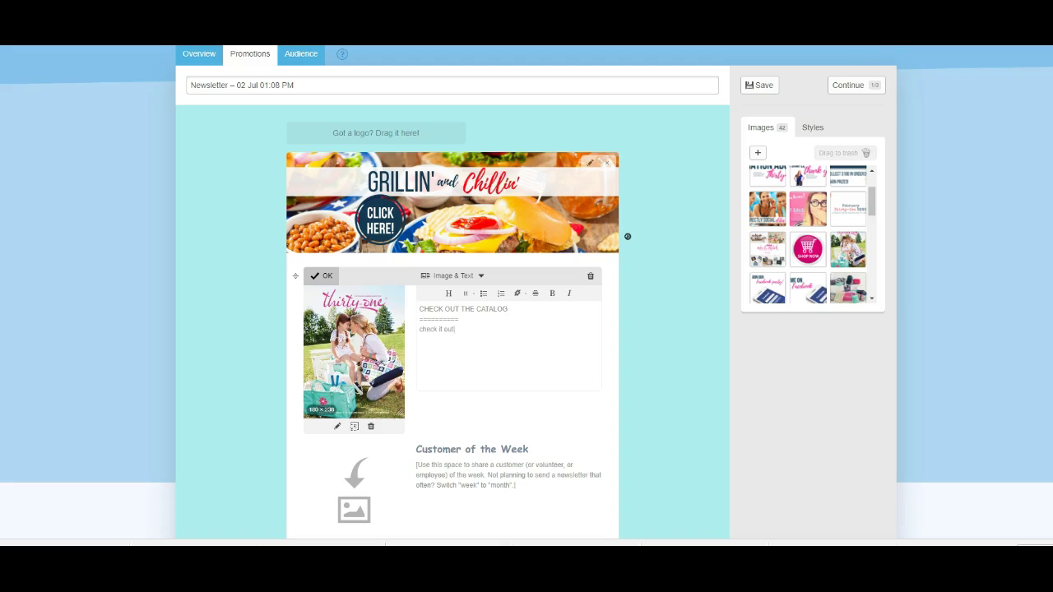
Back in Mad Mimi, link the catalog cover image to the copied Issuu catalog address and save it.
{"action": "left_click", "coordinate": [339, 430]}
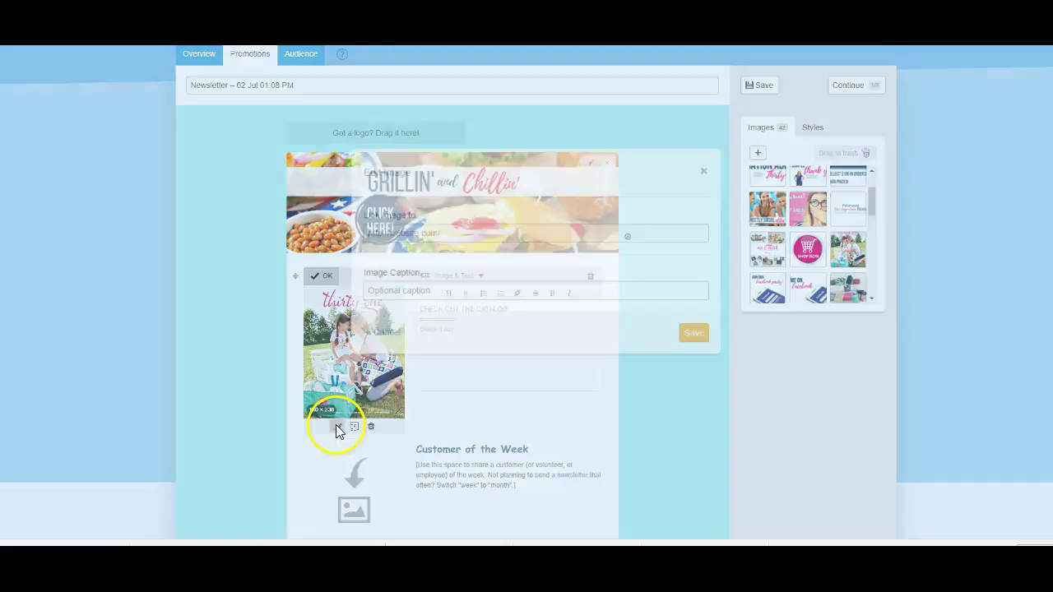
{"action": "right_click", "coordinate": [459, 229]}
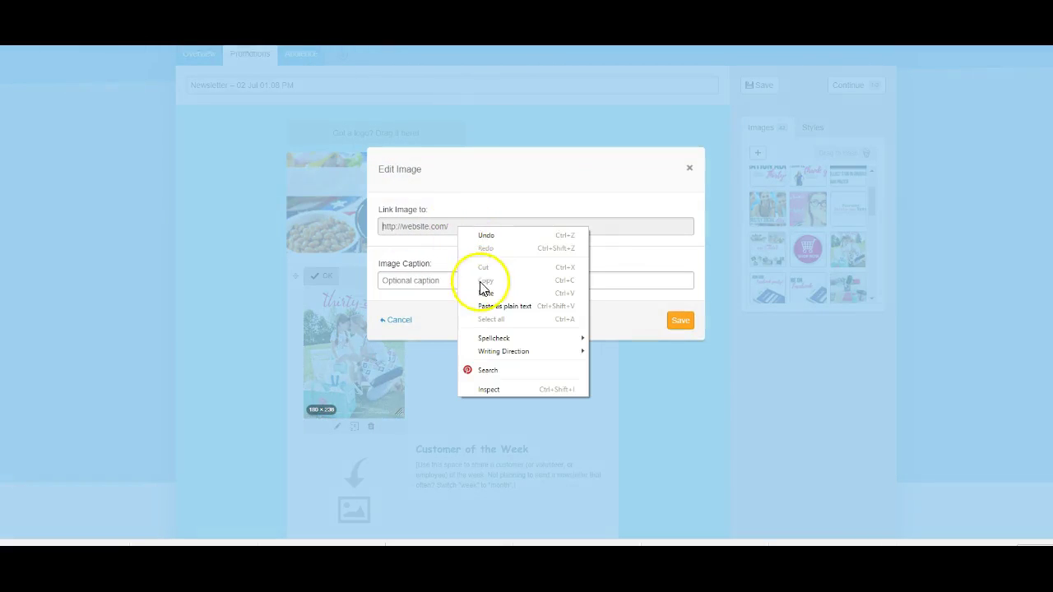
{"action": "left_click", "coordinate": [485, 293]}
{"action": "left_click", "coordinate": [673, 324]}
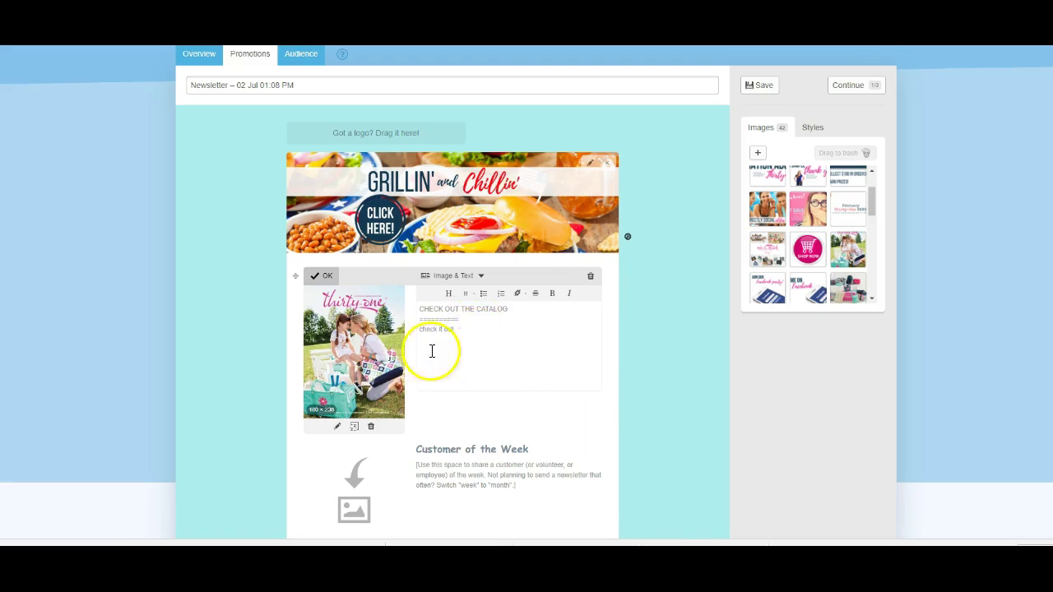
{"action": "left_click", "coordinate": [658, 356]}
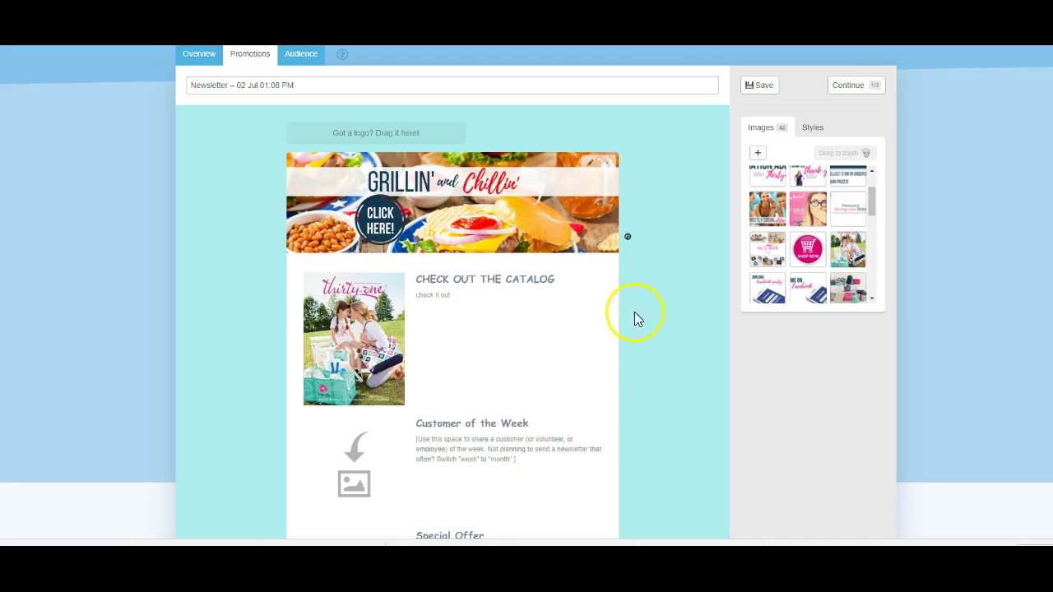
{"action": "scroll", "coordinate": [576, 315], "scroll_direction": "down", "scroll_amount": 5}
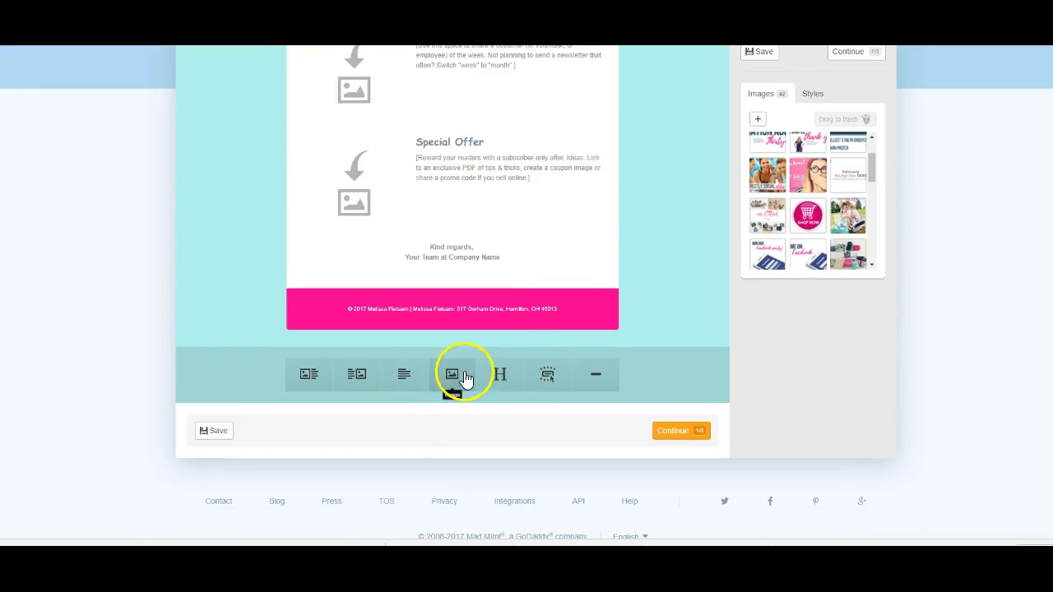
{"action": "left_click", "coordinate": [551, 374]}
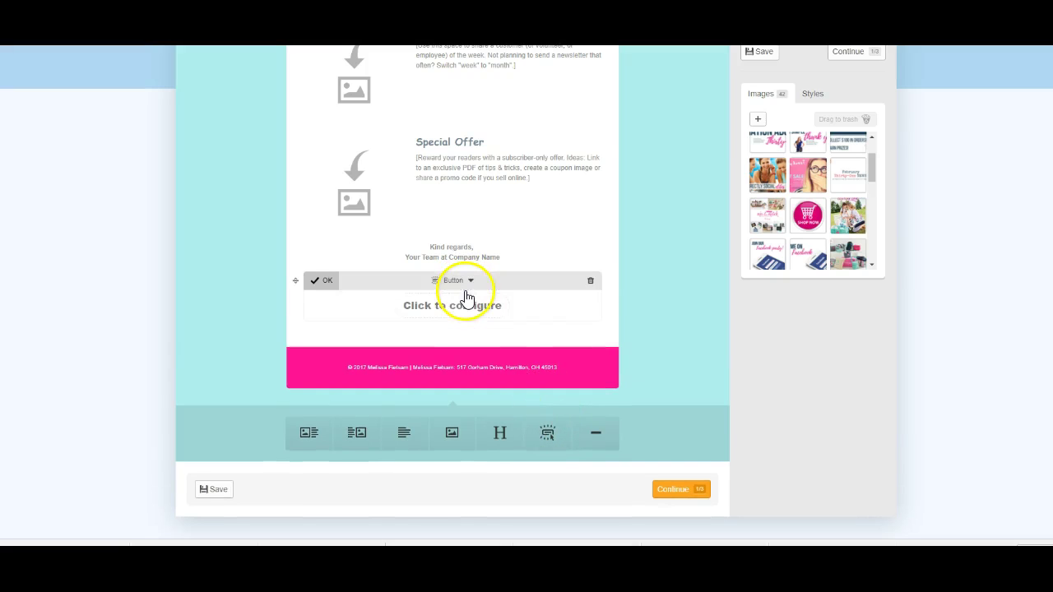
{"action": "left_click", "coordinate": [465, 306]}
{"action": "left_click", "coordinate": [495, 200]}
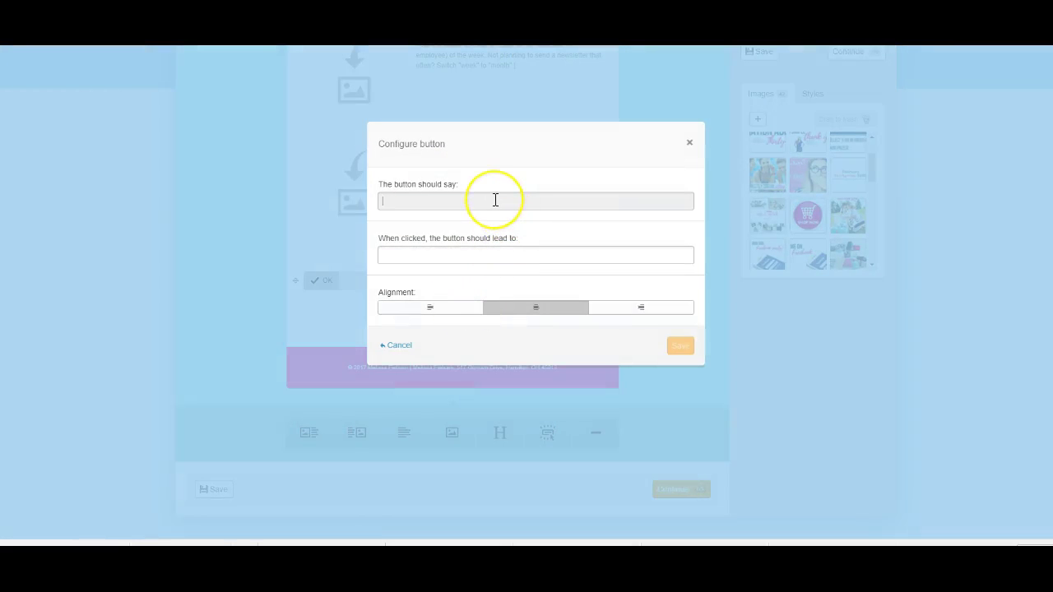
{"action": "type", "text": "VIEW CATALOG"}
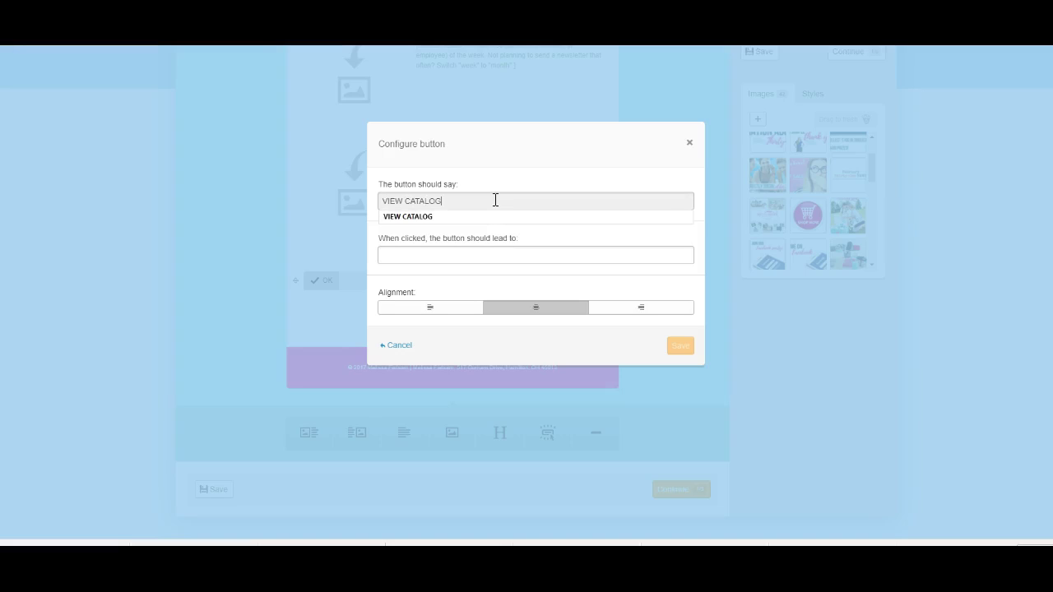
{"action": "right_click", "coordinate": [456, 254]}
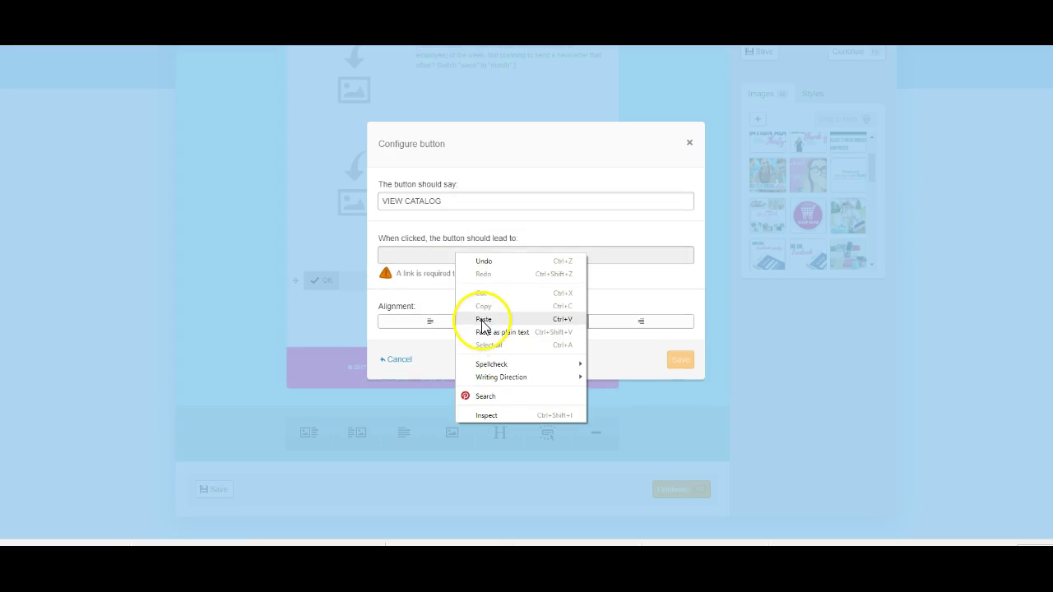
{"action": "left_click", "coordinate": [483, 319]}
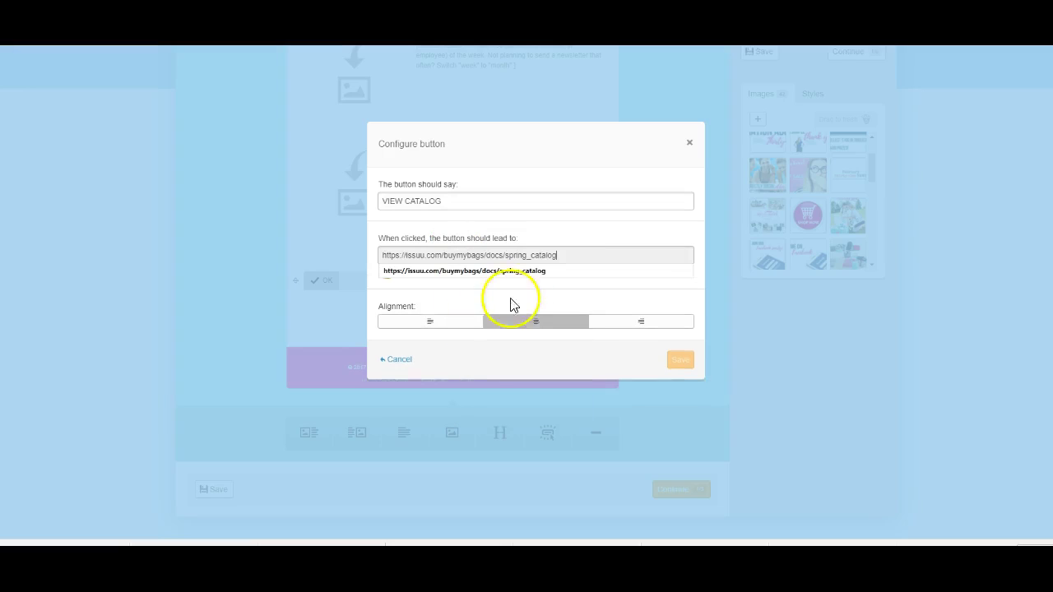
{"action": "left_click", "coordinate": [461, 203]}
{"action": "key", "text": "Tab"}
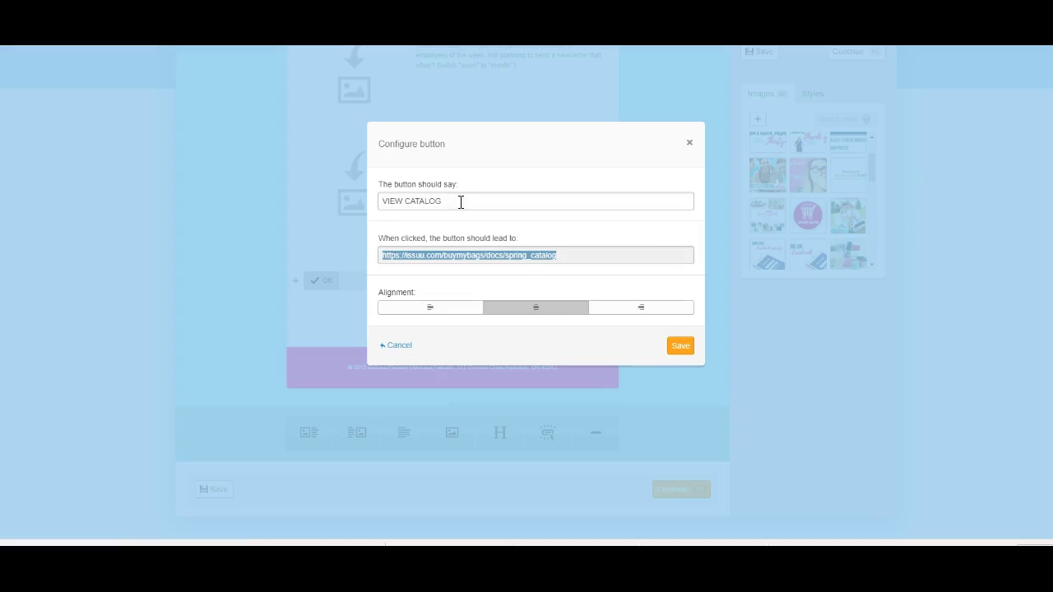
{"action": "left_click", "coordinate": [634, 275]}
{"action": "left_click", "coordinate": [681, 349]}
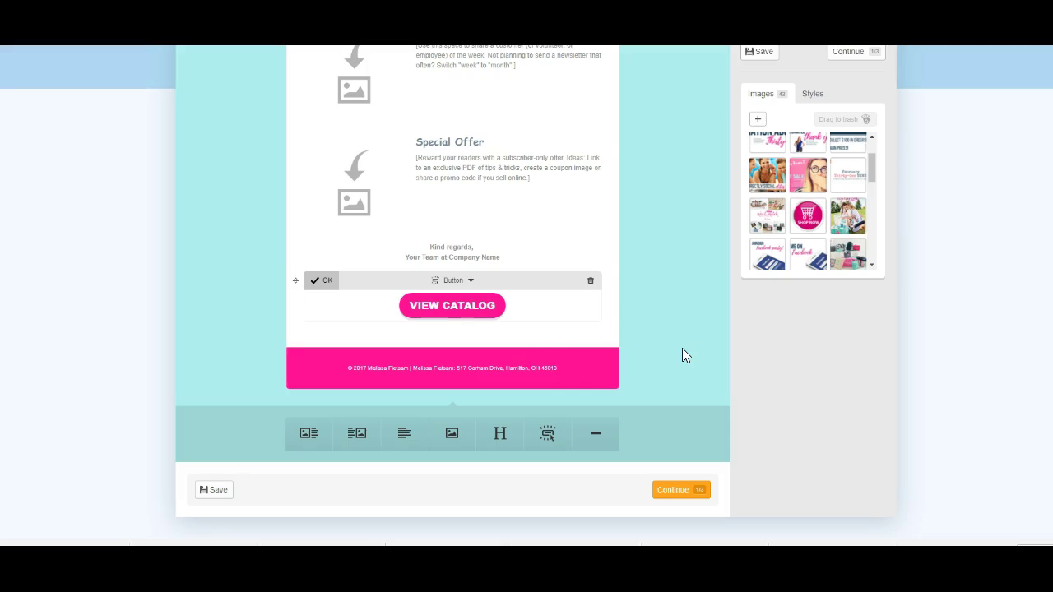
Move the "VIEW CATALOG" button module directly below the "CHECK OUT THE CATALOG" section.
{"action": "left_click_drag", "start_coordinate": [296, 282], "coordinate": [234, 492]}
{"action": "left_click", "coordinate": [677, 439]}
{"action": "scroll", "coordinate": [677, 436], "scroll_direction": "down", "scroll_amount": 2}
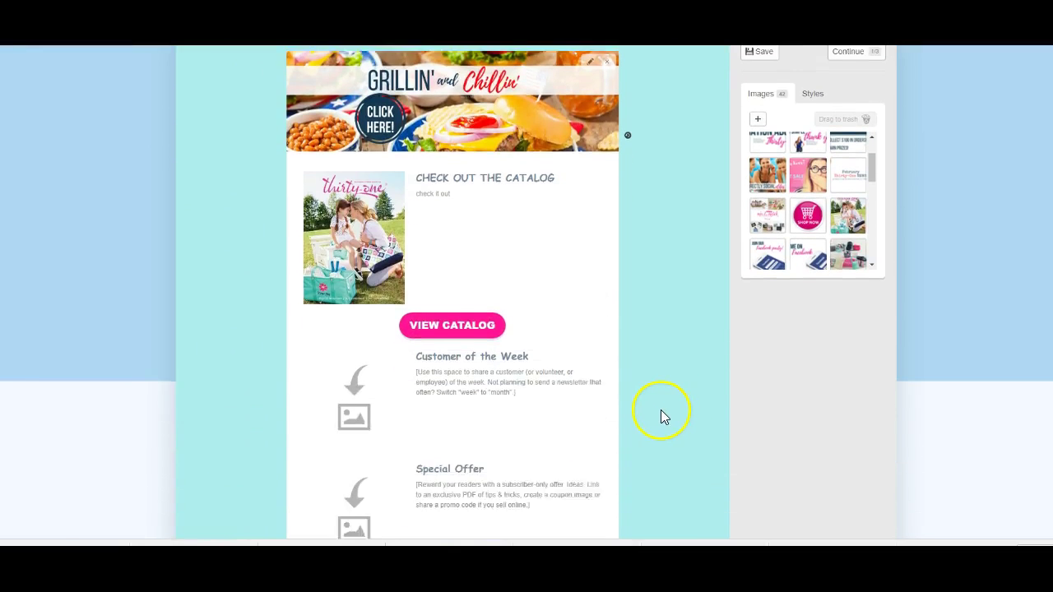
Place the "Join our Facebook party!" image in the "Customer of the Week" module and change its heading to "JOIN OUR FACEBOOK PARTY!".
{"action": "scroll", "coordinate": [661, 411], "scroll_direction": "down", "scroll_amount": 1}
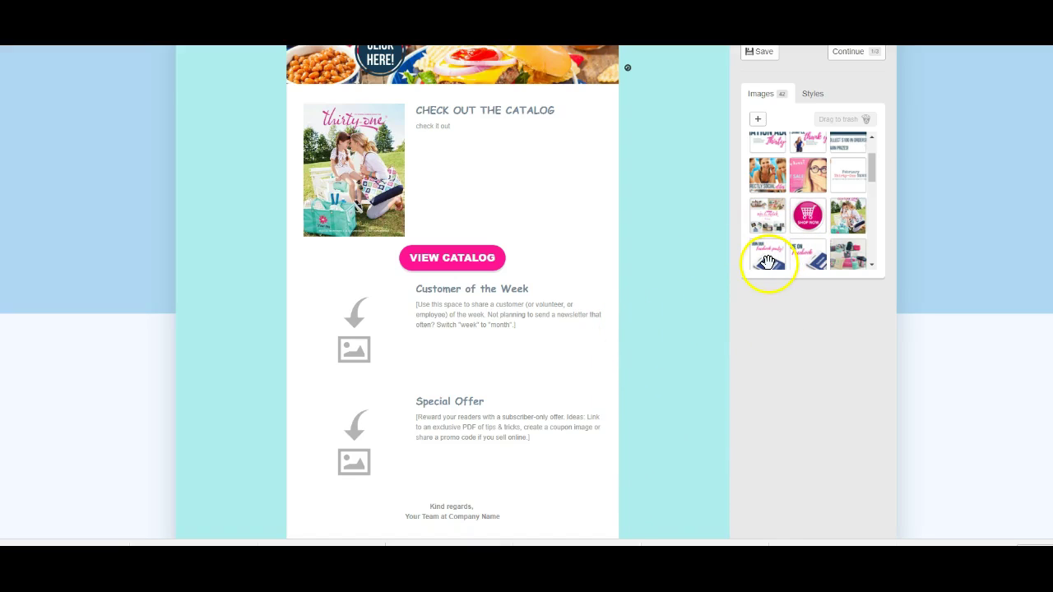
{"action": "left_click_drag", "start_coordinate": [768, 261], "coordinate": [316, 309]}
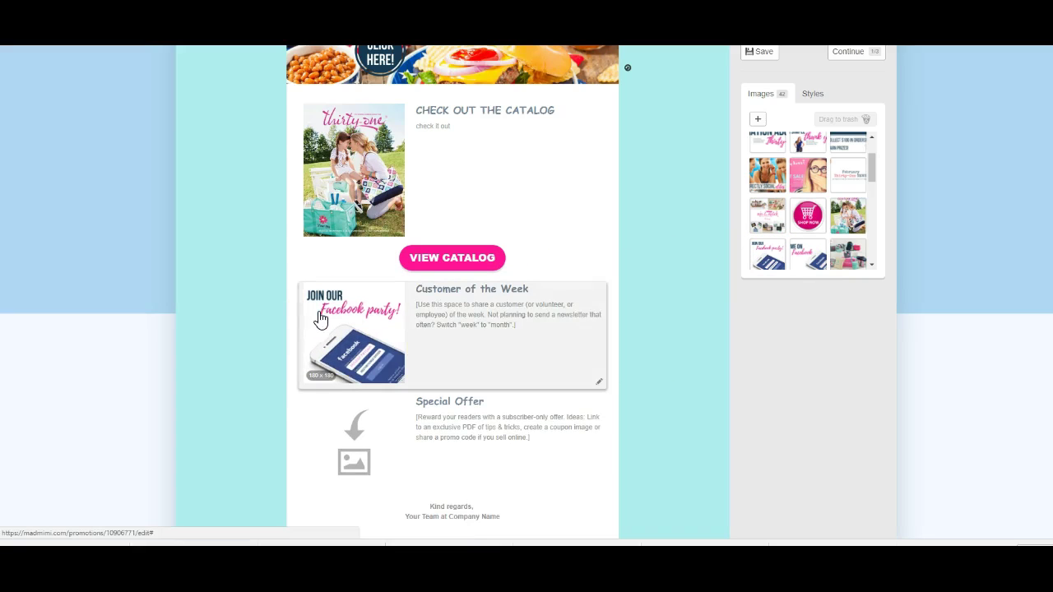
{"action": "left_click", "coordinate": [494, 292]}
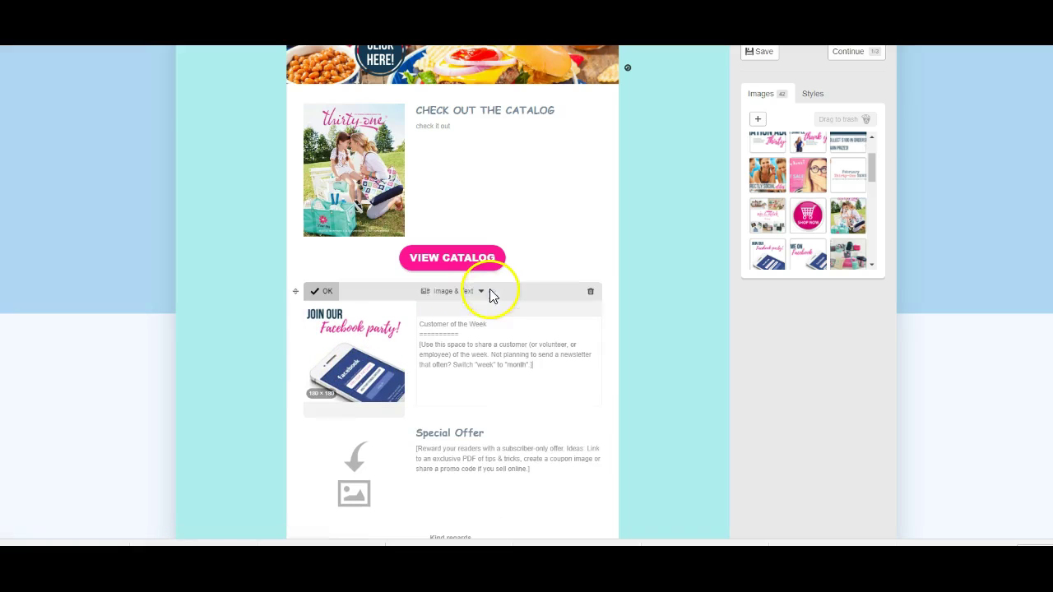
{"action": "left_click_drag", "start_coordinate": [496, 326], "coordinate": [409, 317]}
{"action": "type", "text": "JOIN OUR FACEBOOK PARTY!"}
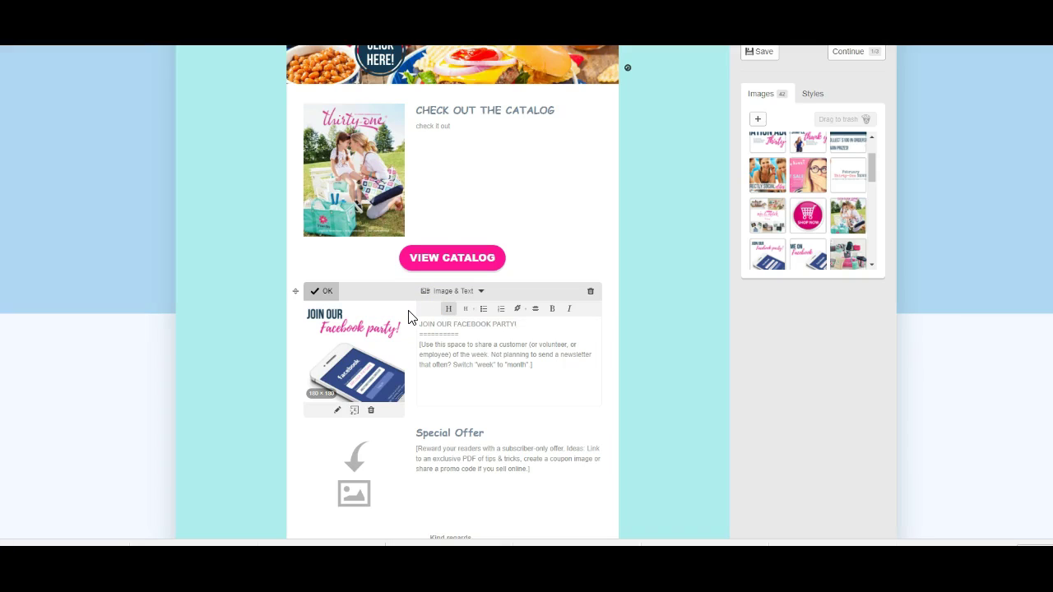
Replace the Facebook party module's placeholder paragraph with "join us on Facebook for some giveaways".
{"action": "left_click_drag", "start_coordinate": [548, 364], "coordinate": [419, 340]}
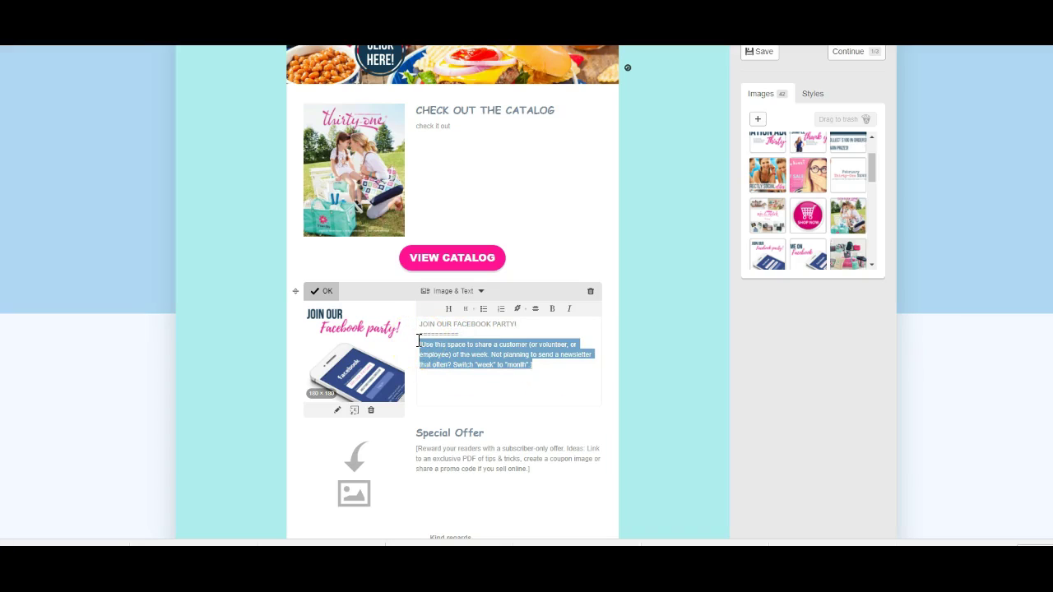
{"action": "type", "text": "Join us on Facebook for some giveaways"}
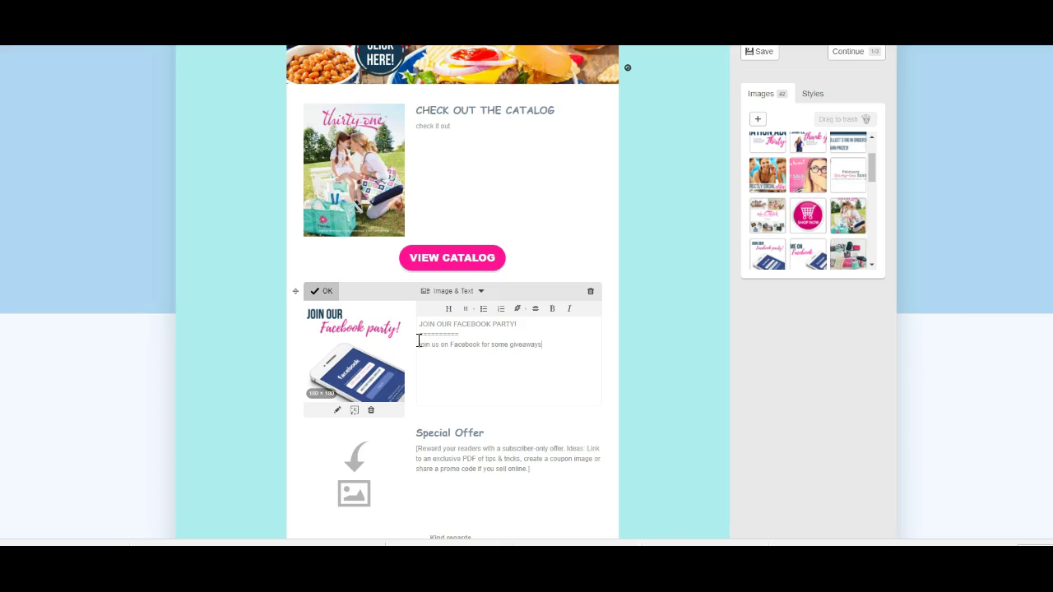
{"action": "left_click", "coordinate": [692, 385]}
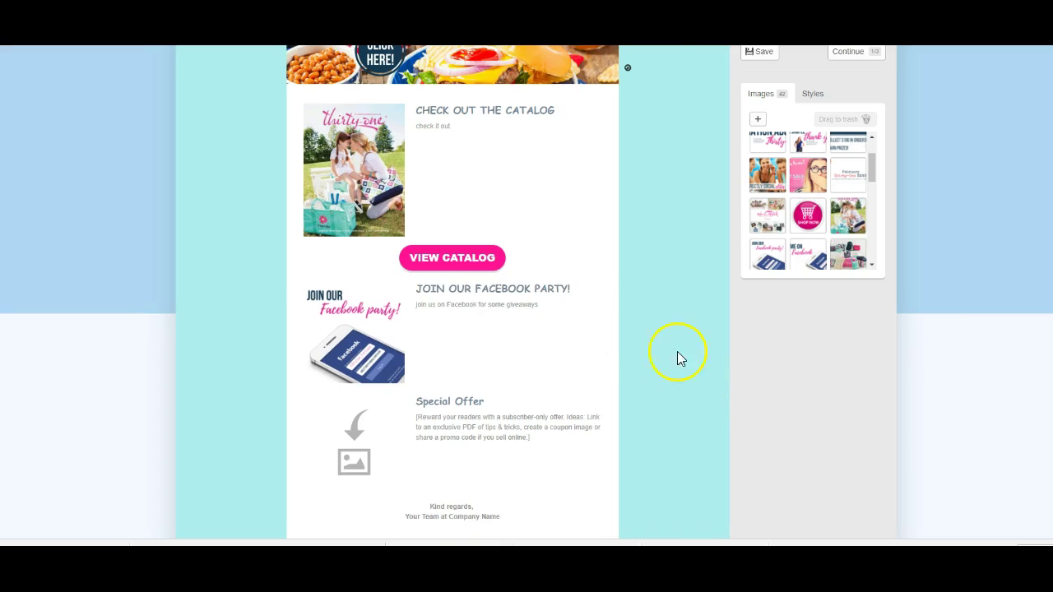
Add a button module at the end of the newsletter, below the "Kind regards" sign-off.
{"action": "scroll", "coordinate": [609, 382], "scroll_direction": "down", "scroll_amount": 3}
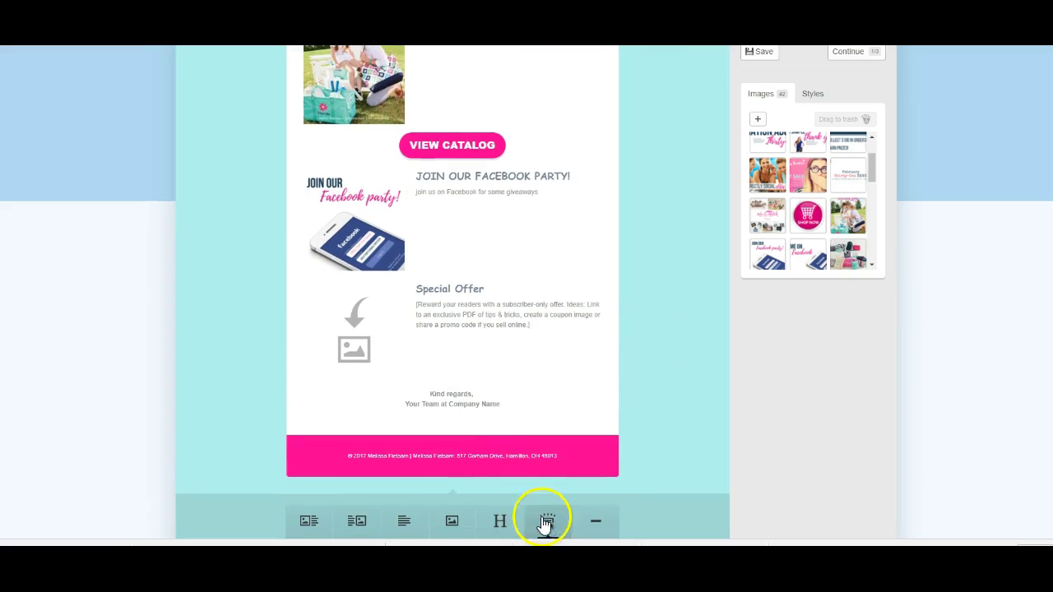
{"action": "left_click", "coordinate": [546, 519]}
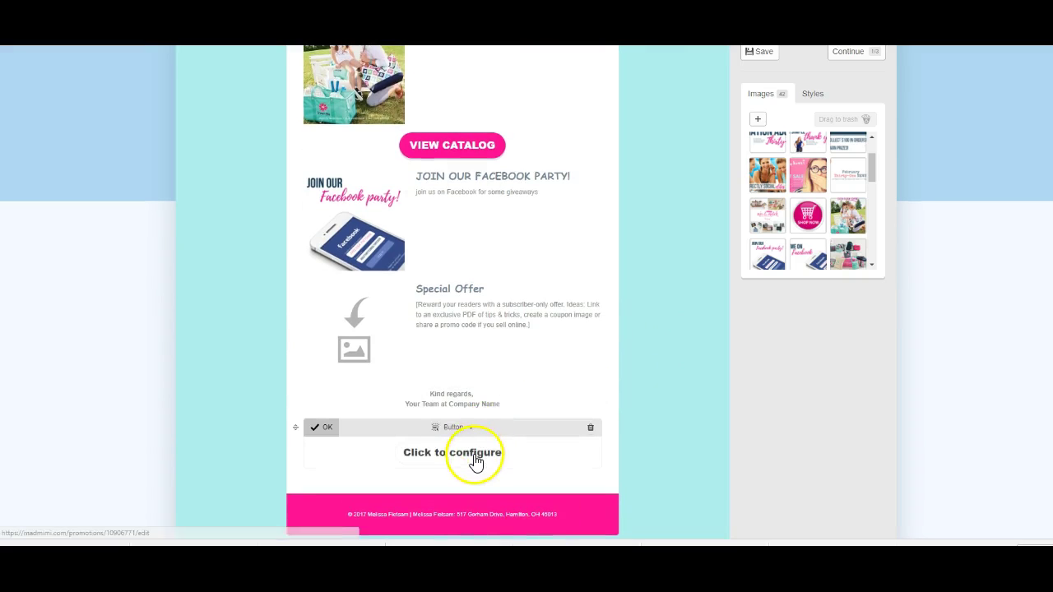
{"action": "left_click", "coordinate": [475, 459]}
{"action": "type", "text": "JOIN OUR FACEBOOK PARTY!"}
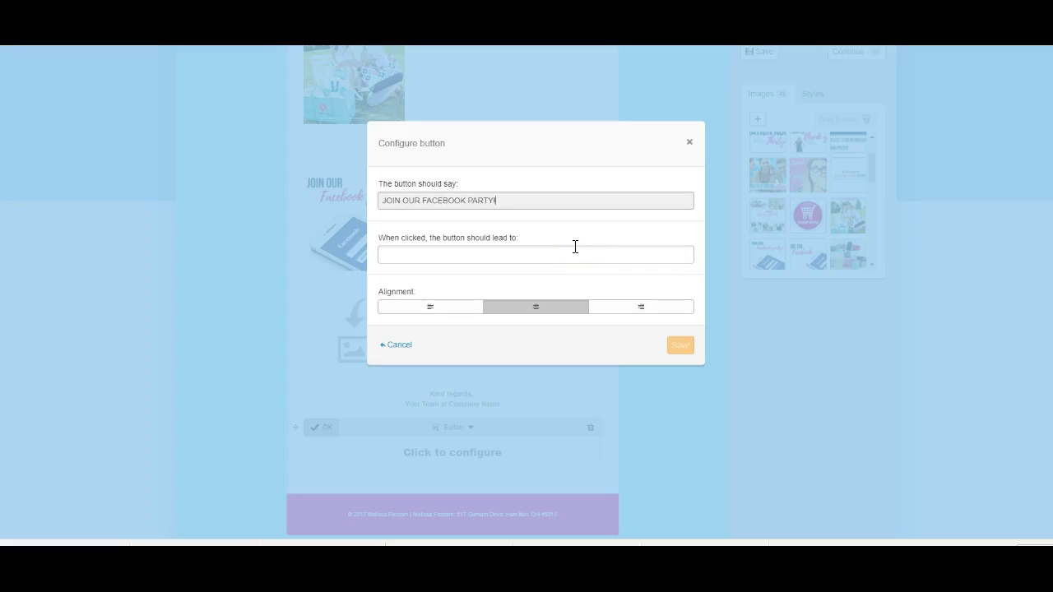
{"action": "left_click", "coordinate": [557, 257]}
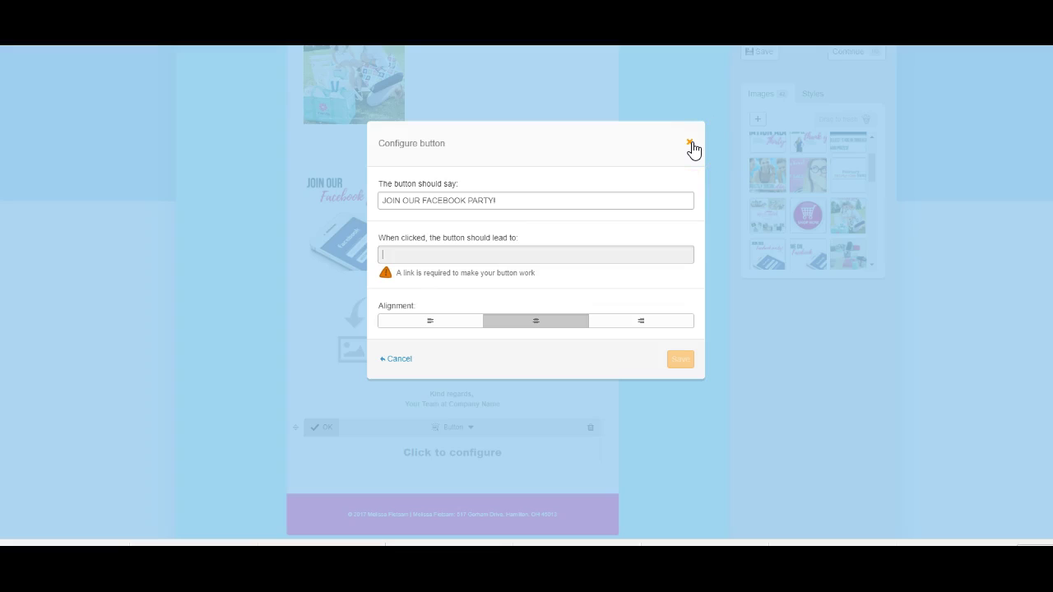
{"action": "left_click", "coordinate": [604, 254]}
{"action": "left_click", "coordinate": [517, 254]}
{"action": "left_click", "coordinate": [689, 145]}
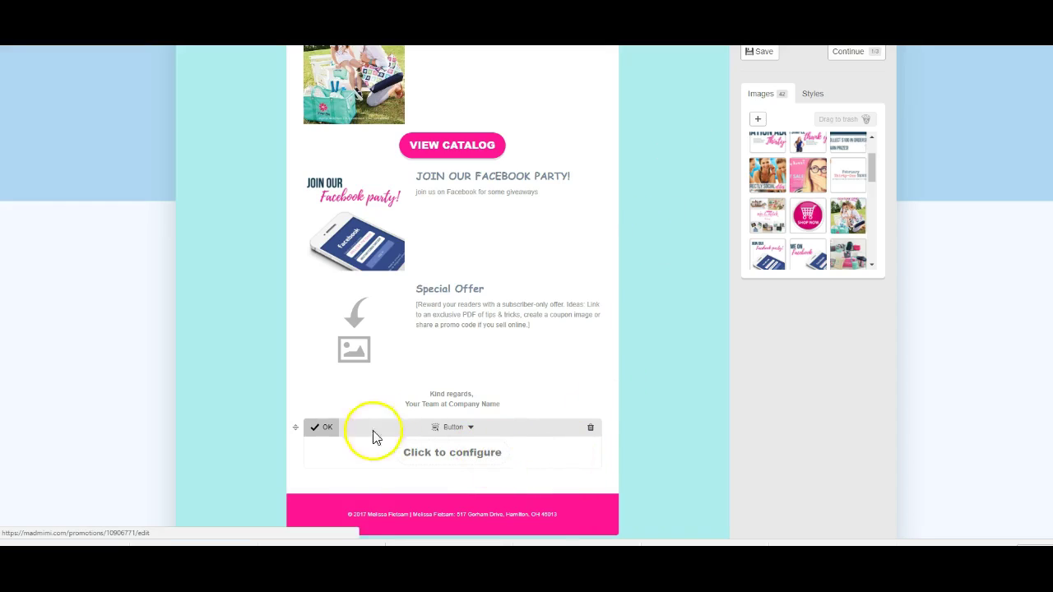
Open the configuration of the new, still empty button module.
{"action": "left_click", "coordinate": [447, 458]}
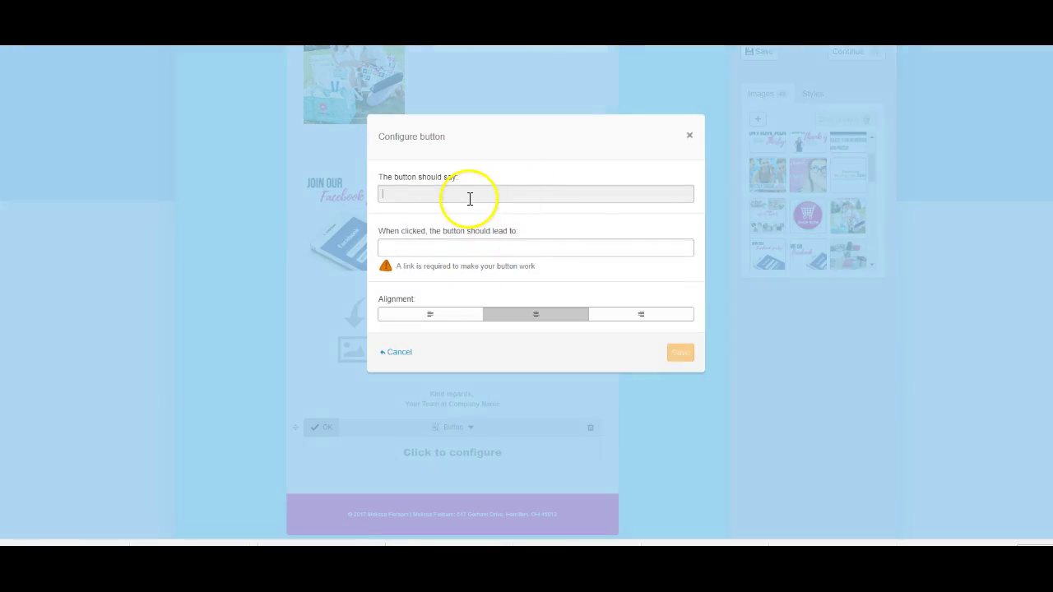
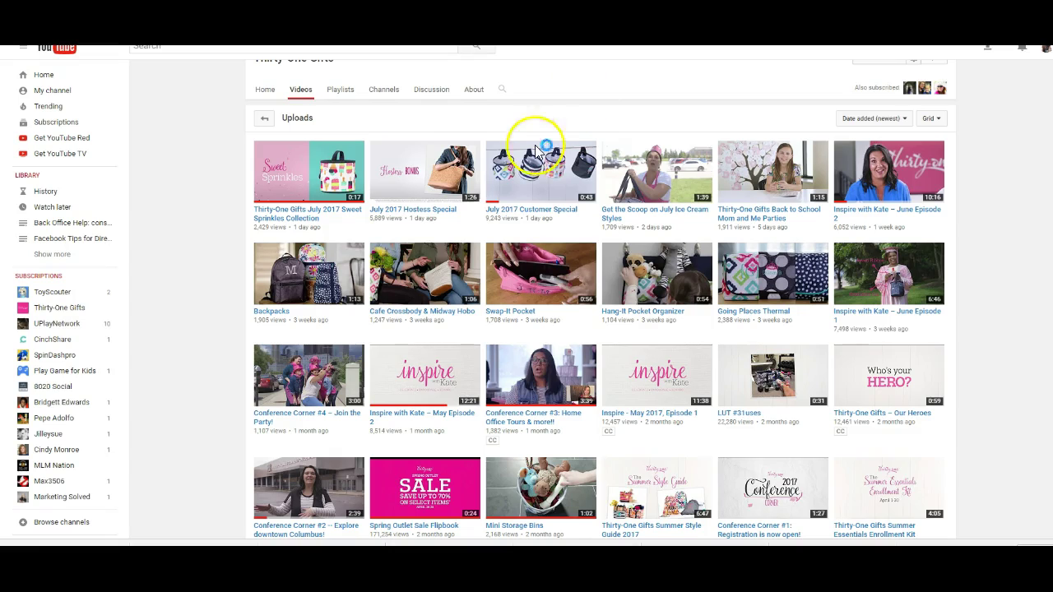
Open the "July 2017 Customer Special" video on YouTube and copy its share link.
{"action": "left_click", "coordinate": [557, 217]}
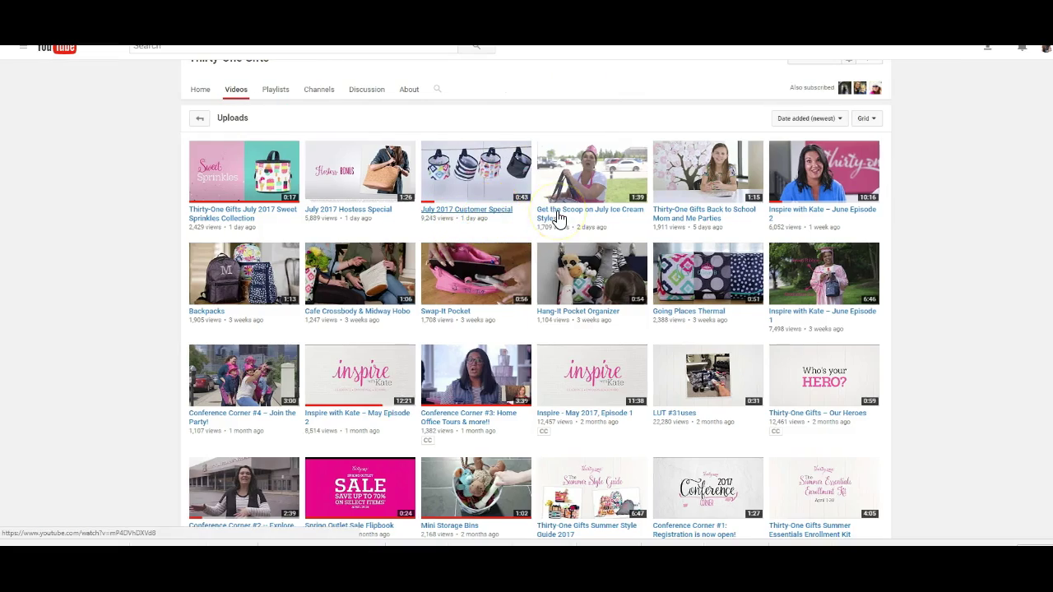
{"action": "left_click", "coordinate": [196, 327]}
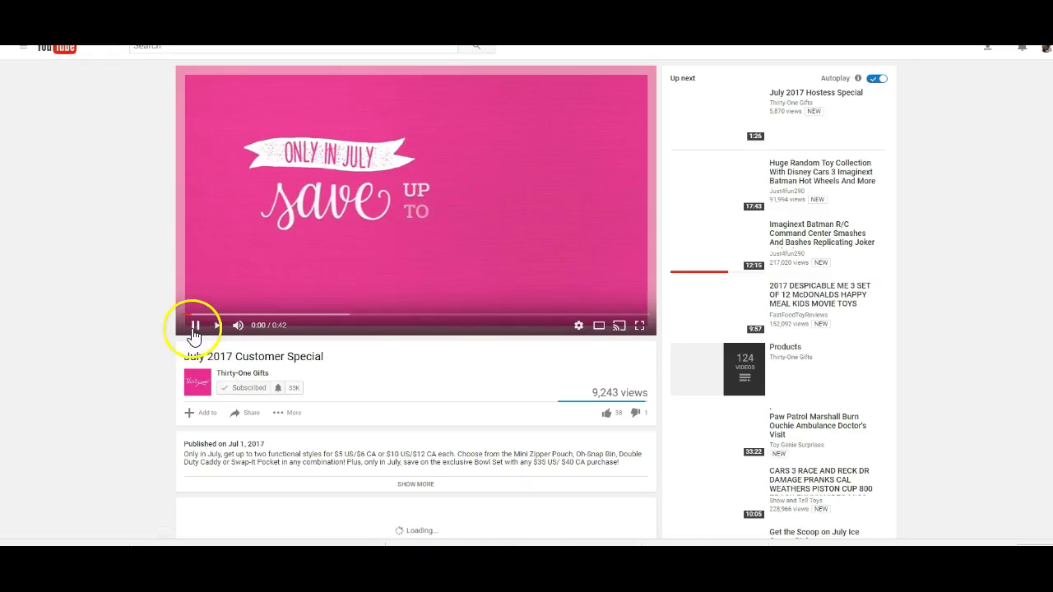
{"action": "left_click", "coordinate": [249, 413]}
{"action": "right_click", "coordinate": [259, 502]}
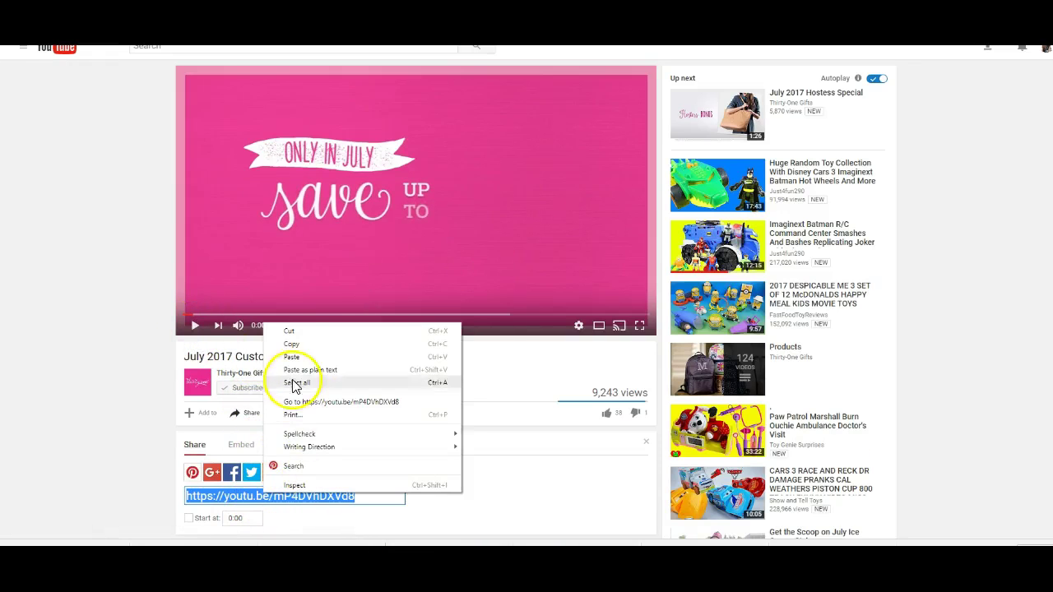
{"action": "left_click", "coordinate": [303, 345]}
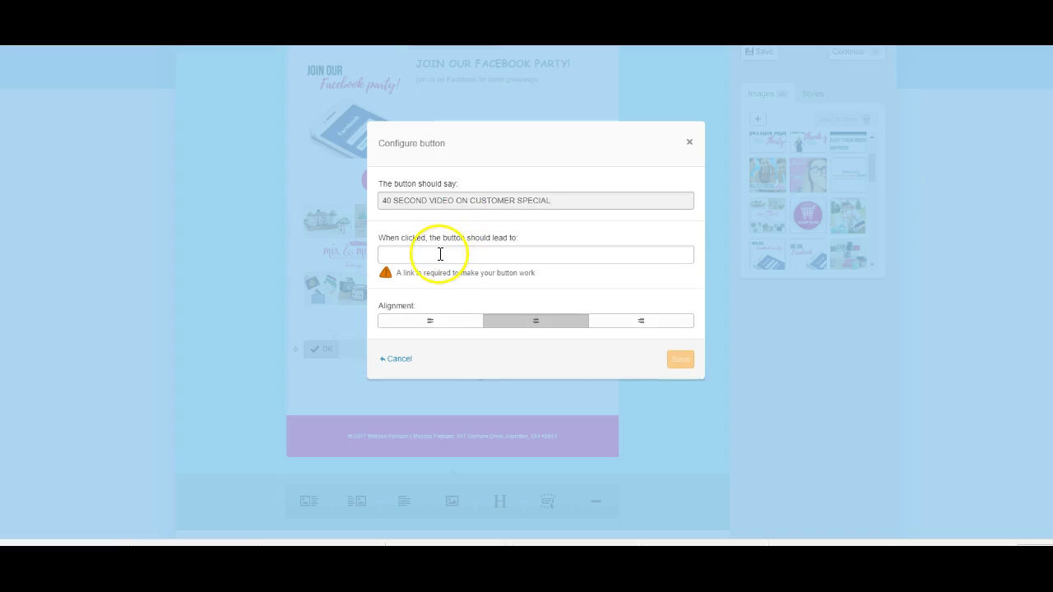
{"action": "right_click", "coordinate": [439, 254]}
{"action": "left_click", "coordinate": [467, 321]}
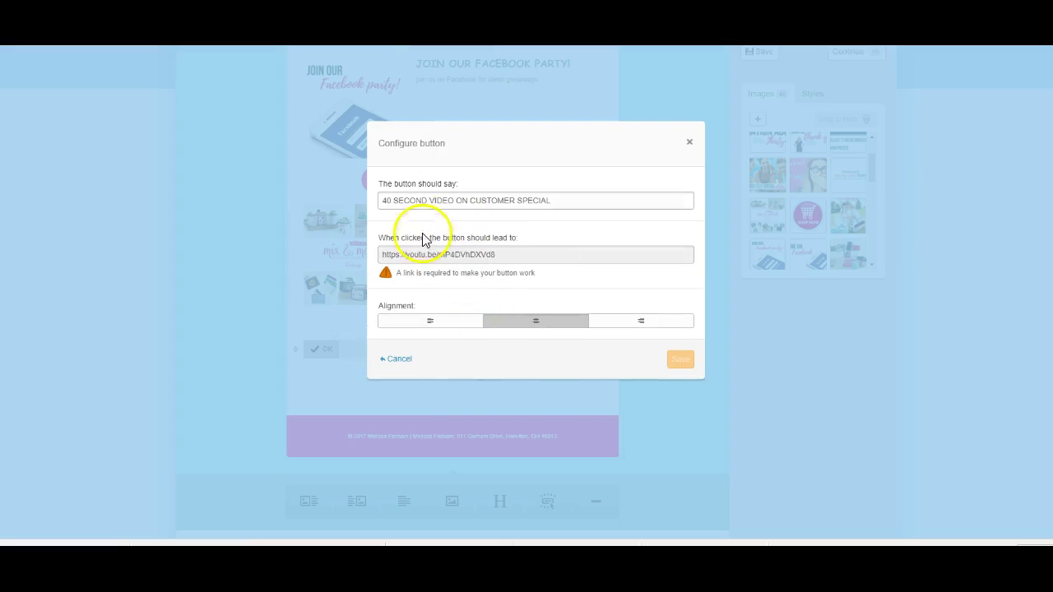
{"action": "left_click", "coordinate": [423, 205]}
{"action": "key", "text": "Tab"}
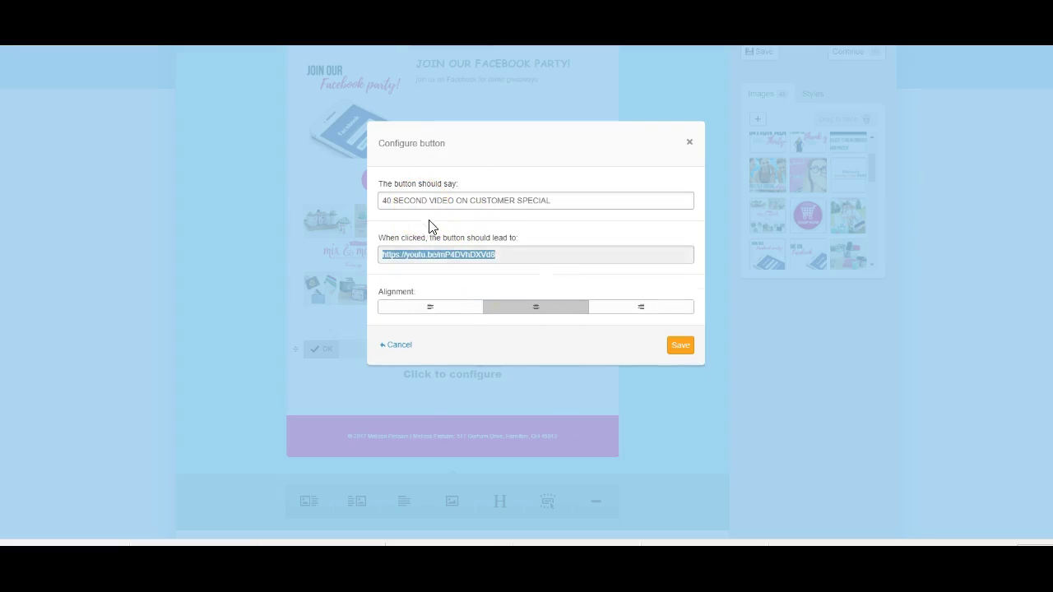
{"action": "left_click", "coordinate": [678, 357]}
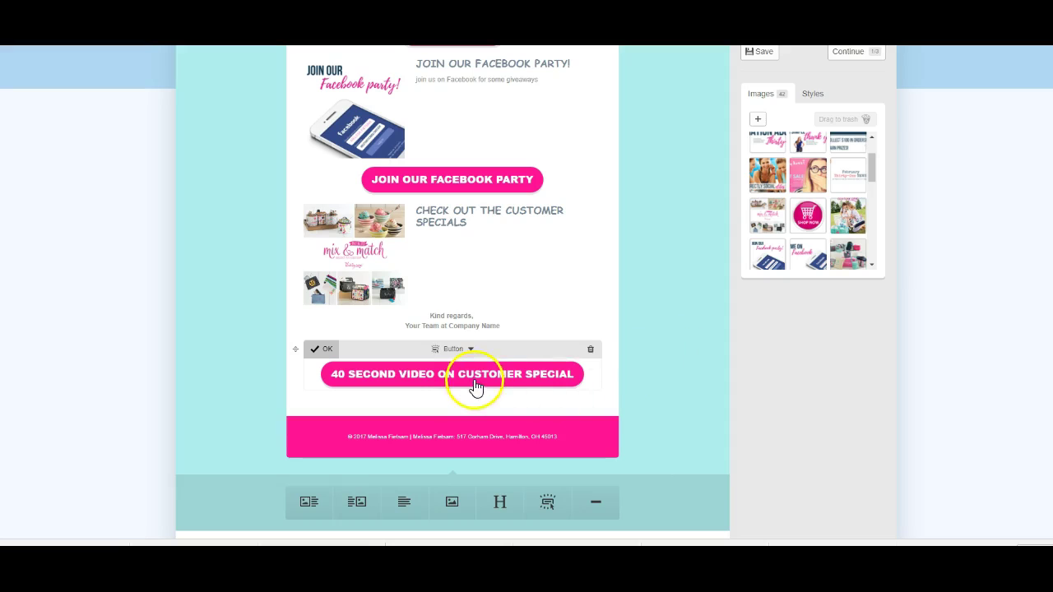
{"action": "left_click_drag", "start_coordinate": [295, 349], "coordinate": [316, 324]}
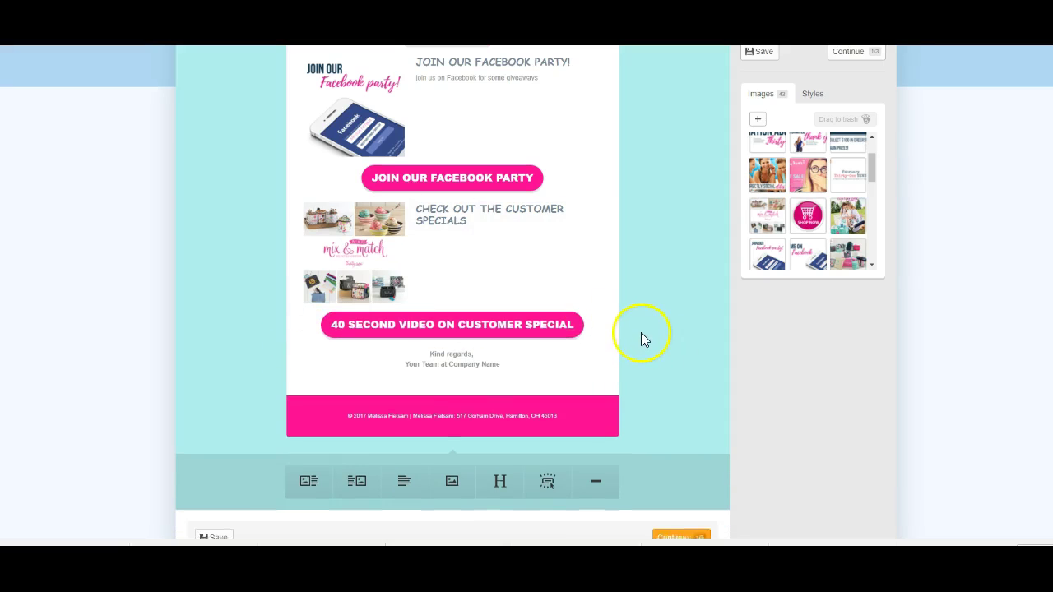
Add an image-and-text module below the sign-off with the round "SHOP NOW" cart image and the text "SHOP NOW!".
{"action": "scroll", "coordinate": [493, 279], "scroll_direction": "down", "scroll_amount": 1}
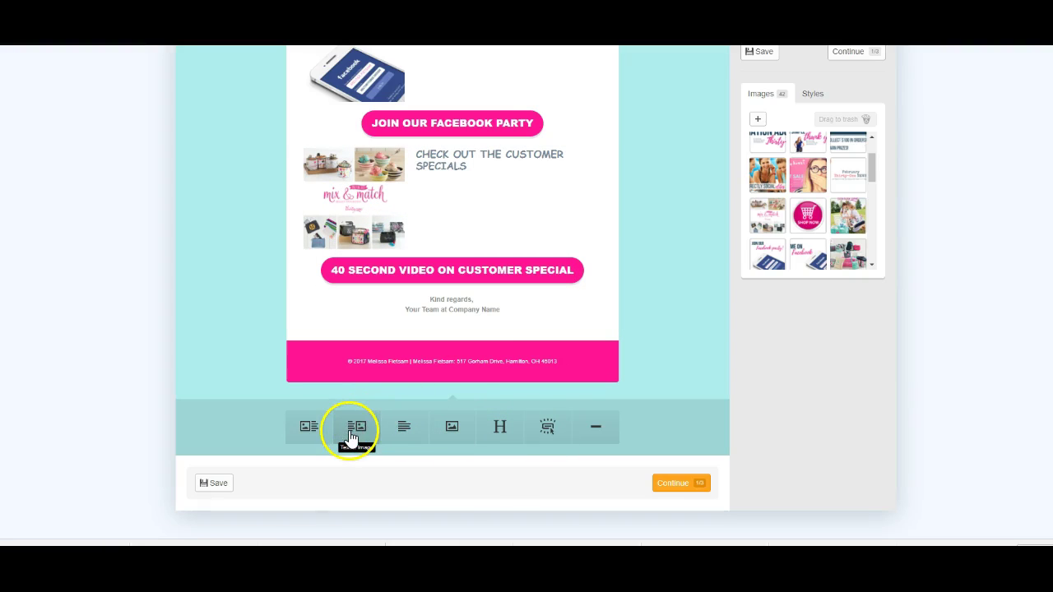
{"action": "left_click", "coordinate": [301, 439]}
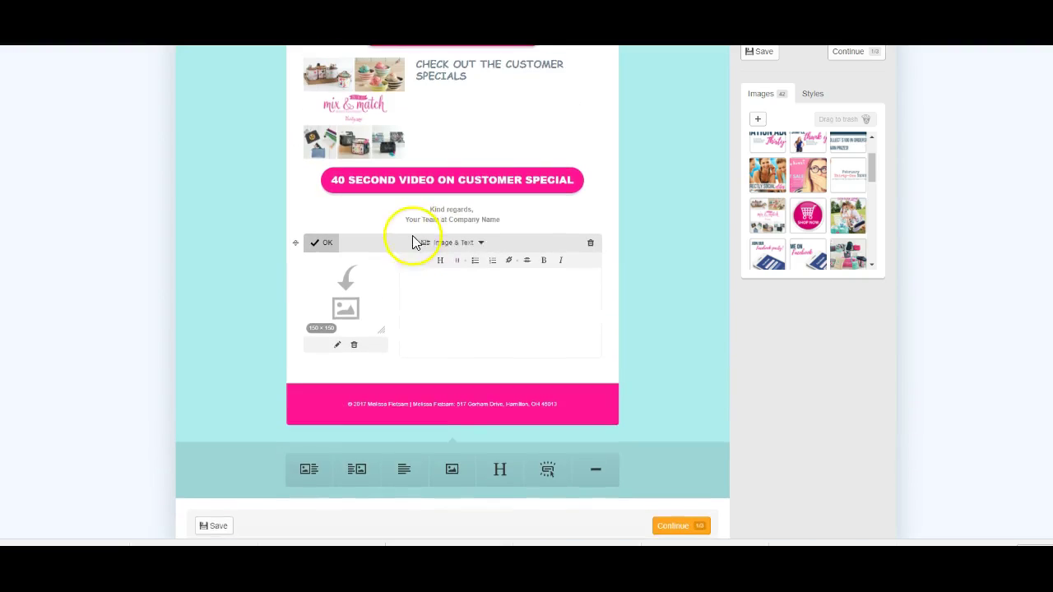
{"action": "left_click_drag", "start_coordinate": [808, 216], "coordinate": [337, 284]}
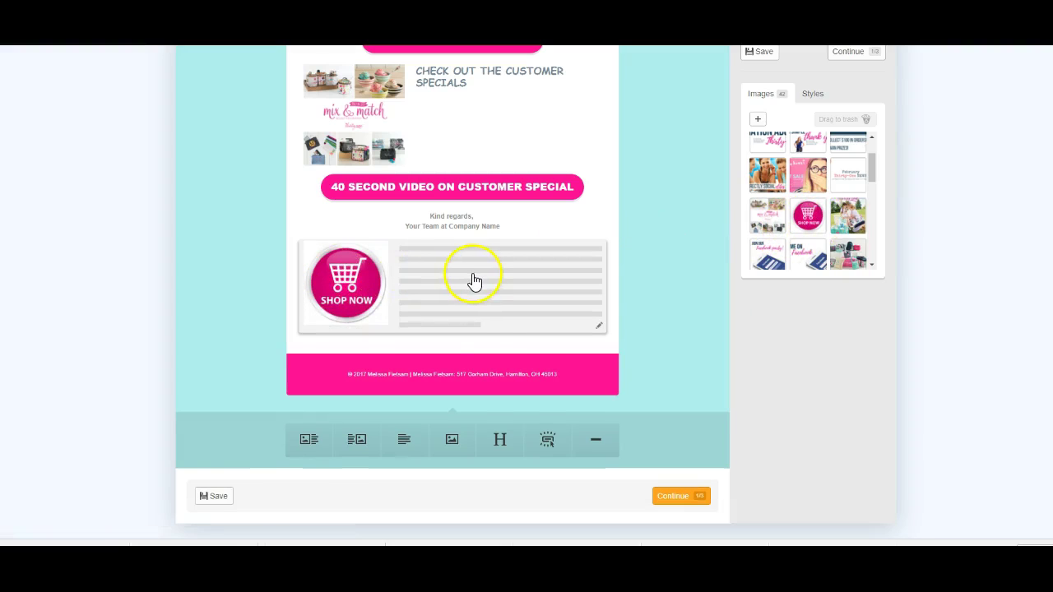
{"action": "left_click", "coordinate": [474, 280]}
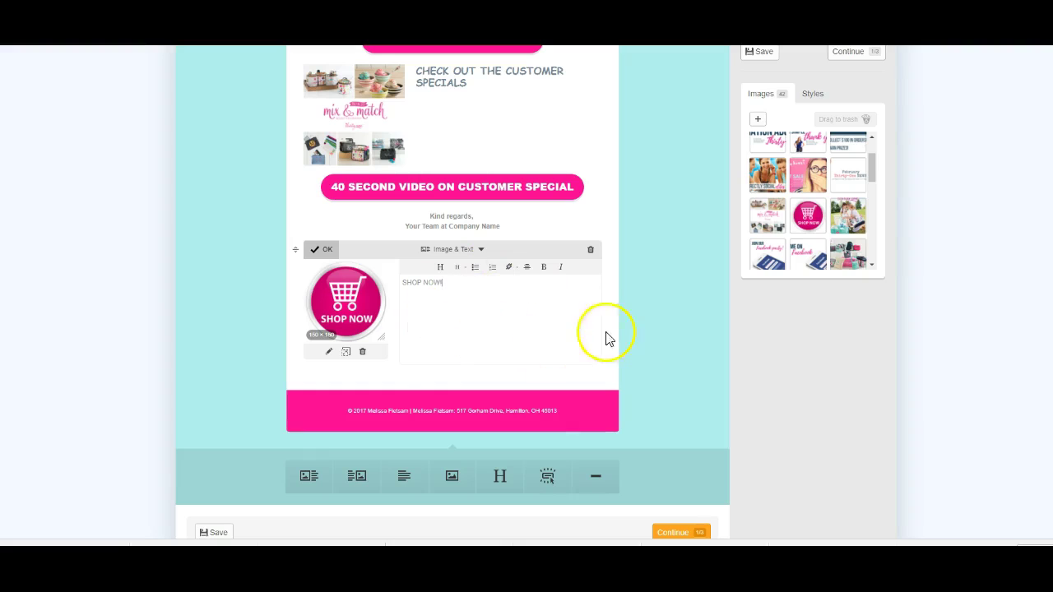
{"action": "left_click", "coordinate": [693, 329]}
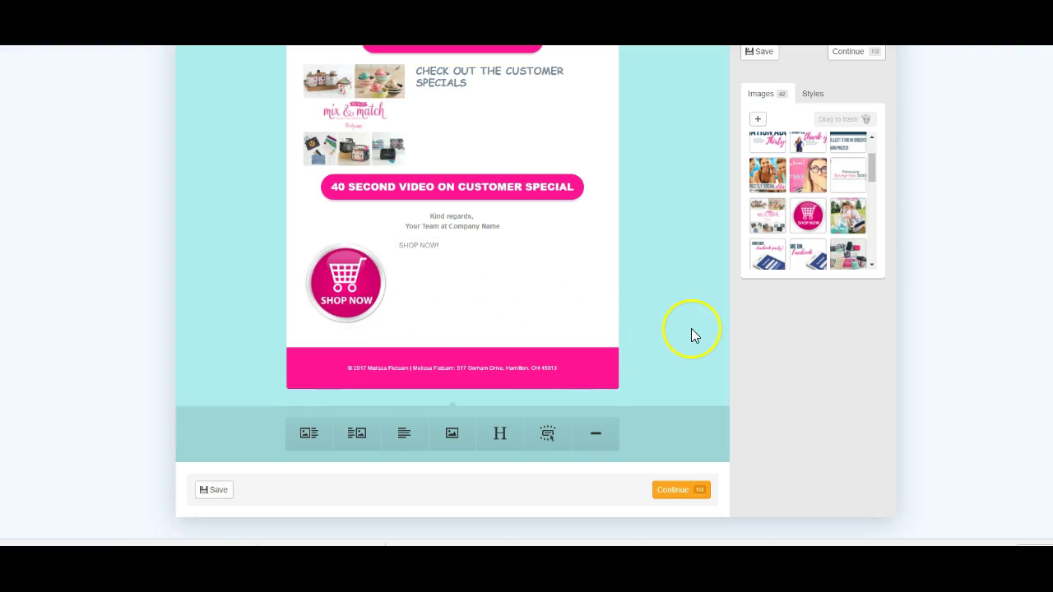
Copy the address of the consultant's My Parties page on the Thirty-One site and link the "SHOP NOW" cart image to it.
{"action": "left_click", "coordinate": [447, 322]}
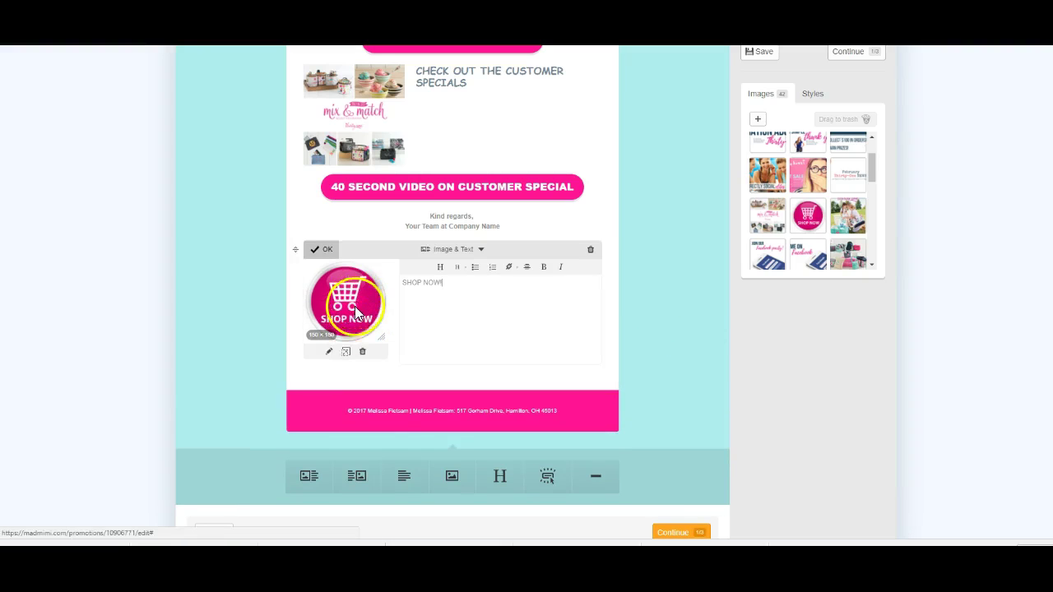
{"action": "left_click", "coordinate": [329, 352]}
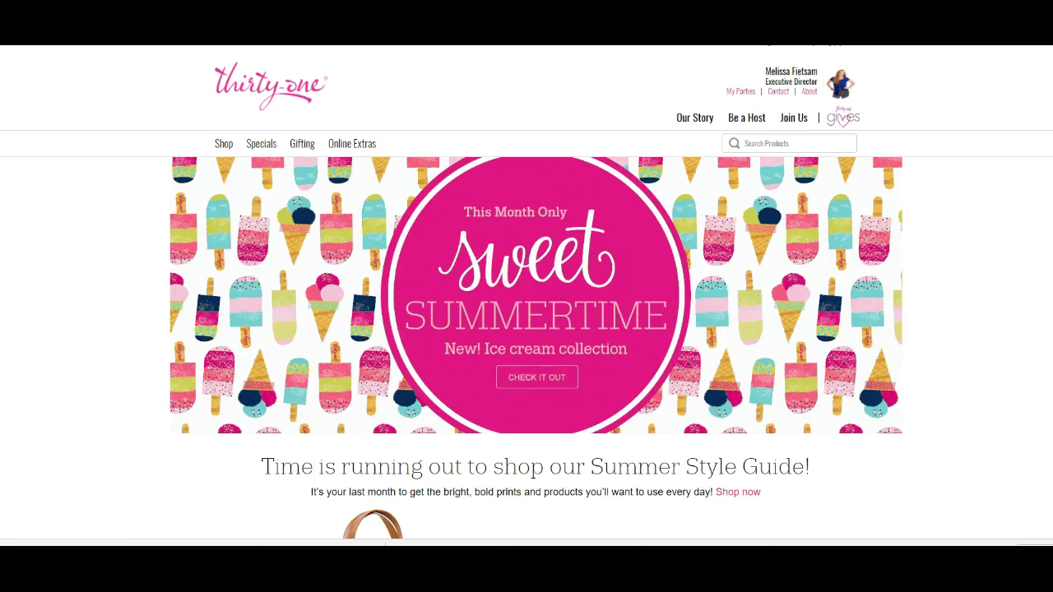
{"action": "left_click", "coordinate": [743, 92]}
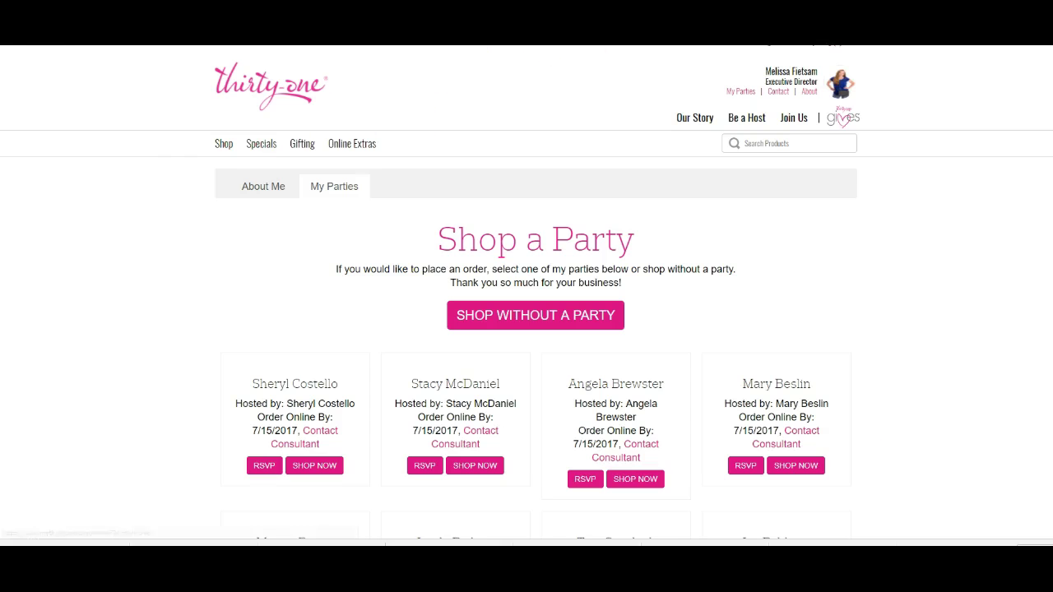
{"action": "right_click", "coordinate": [288, 47]}
{"action": "left_click", "coordinate": [306, 61]}
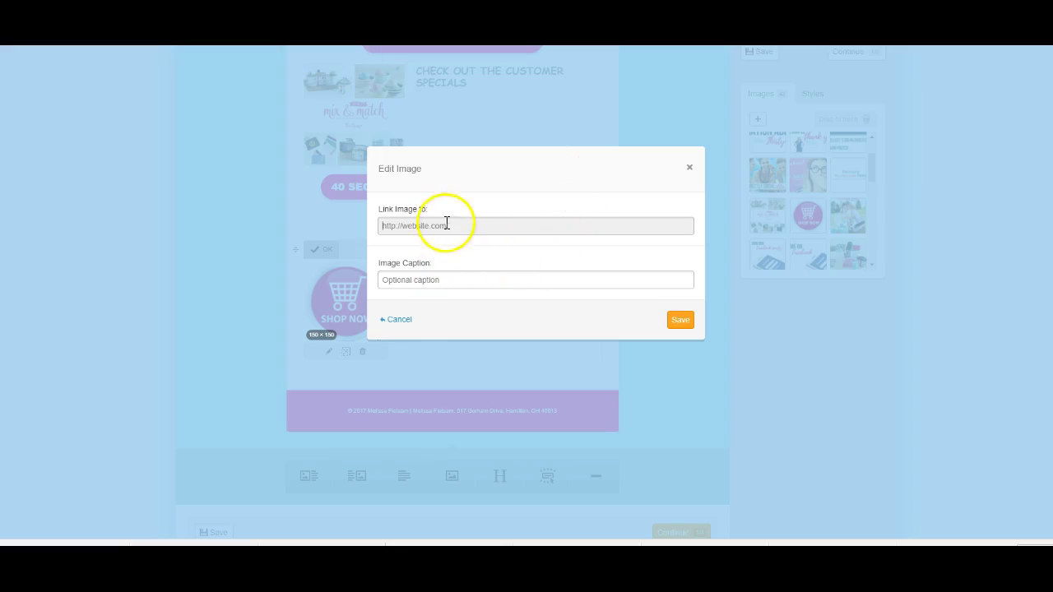
{"action": "right_click", "coordinate": [440, 228]}
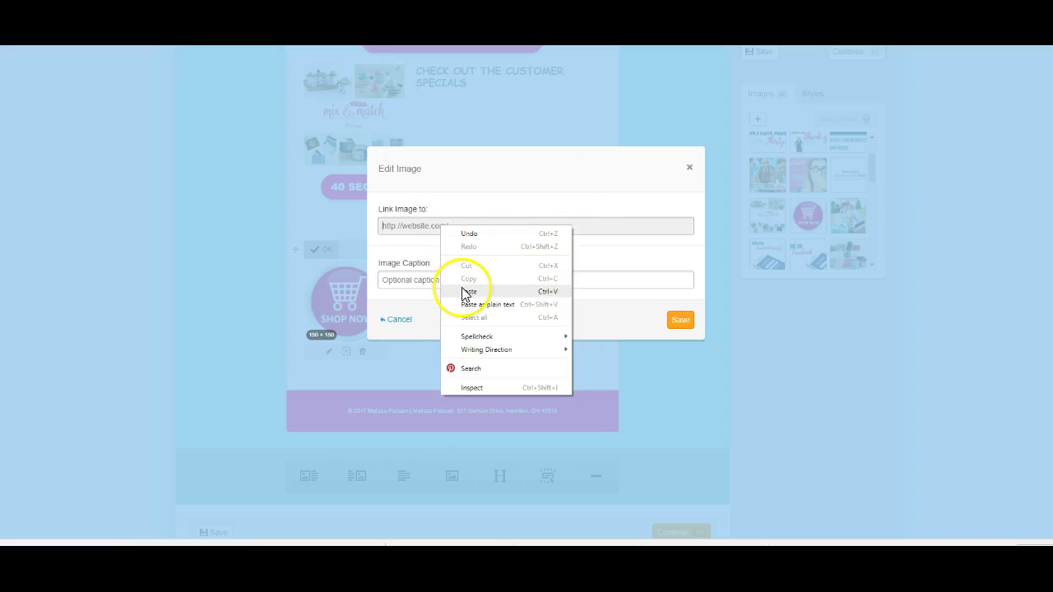
{"action": "left_click", "coordinate": [466, 292]}
{"action": "left_click", "coordinate": [676, 320]}
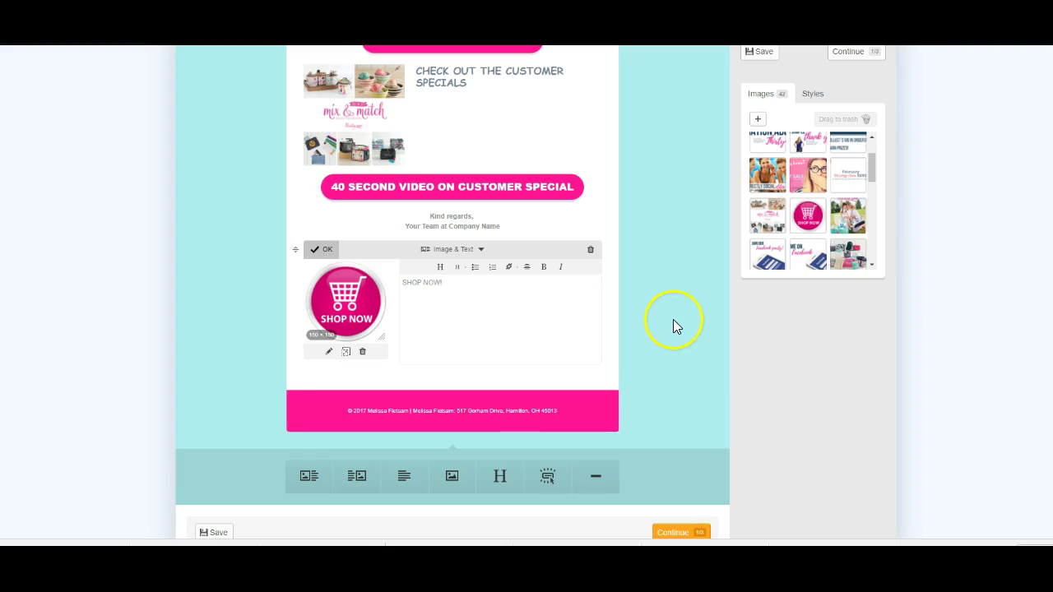
Add a centred button module below the cart image reading "SHOP NOW!" that leads to the consultant's My Parties page.
{"action": "left_click", "coordinate": [547, 477]}
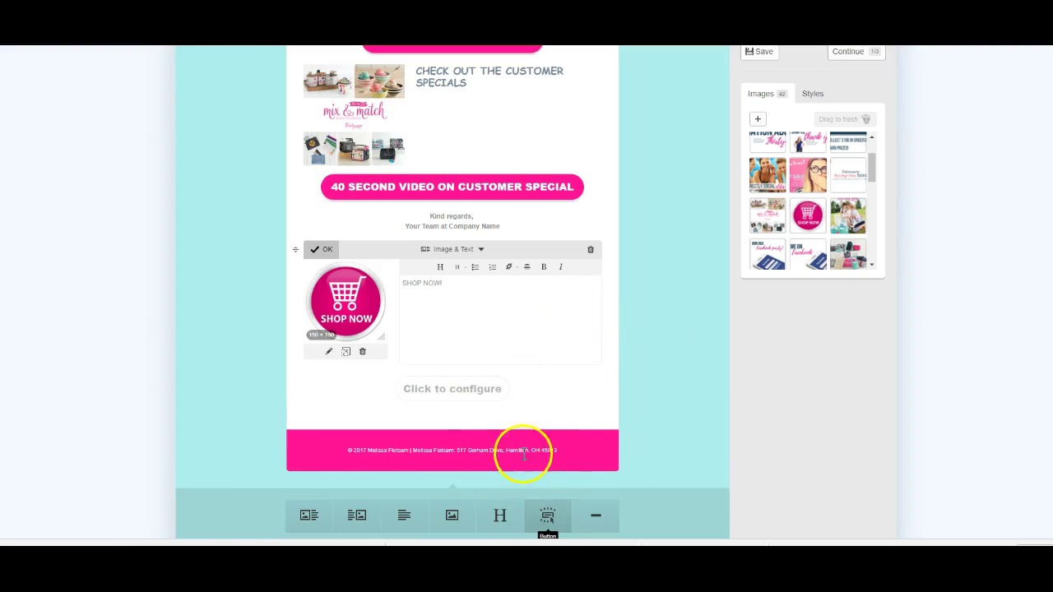
{"action": "left_click", "coordinate": [476, 407]}
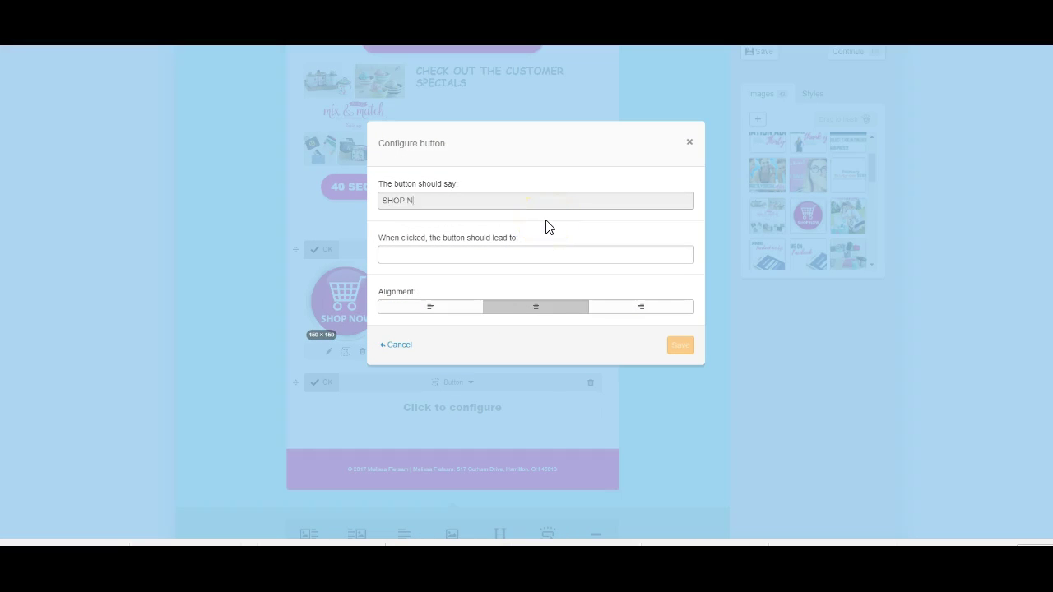
{"action": "type", "text": "SHOP NOW!"}
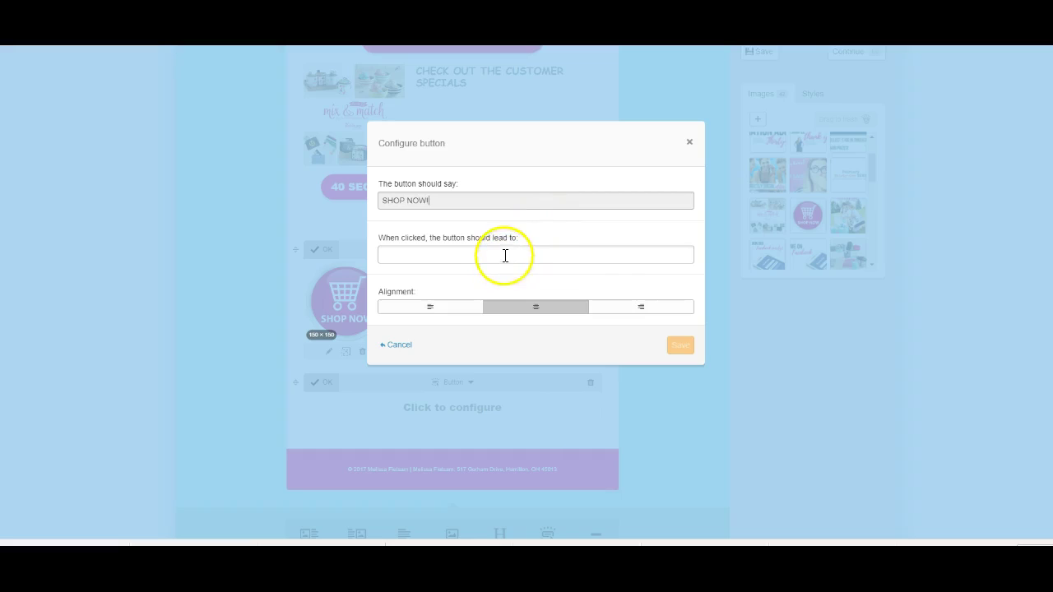
{"action": "right_click", "coordinate": [504, 257]}
{"action": "left_click", "coordinate": [531, 322]}
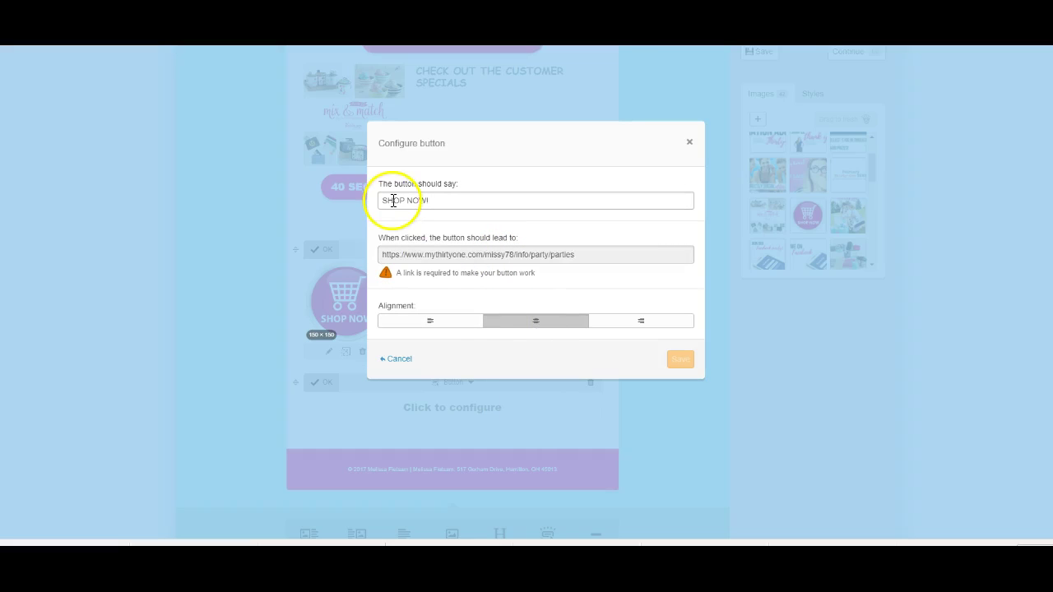
{"action": "left_click", "coordinate": [392, 200]}
{"action": "left_click", "coordinate": [681, 345]}
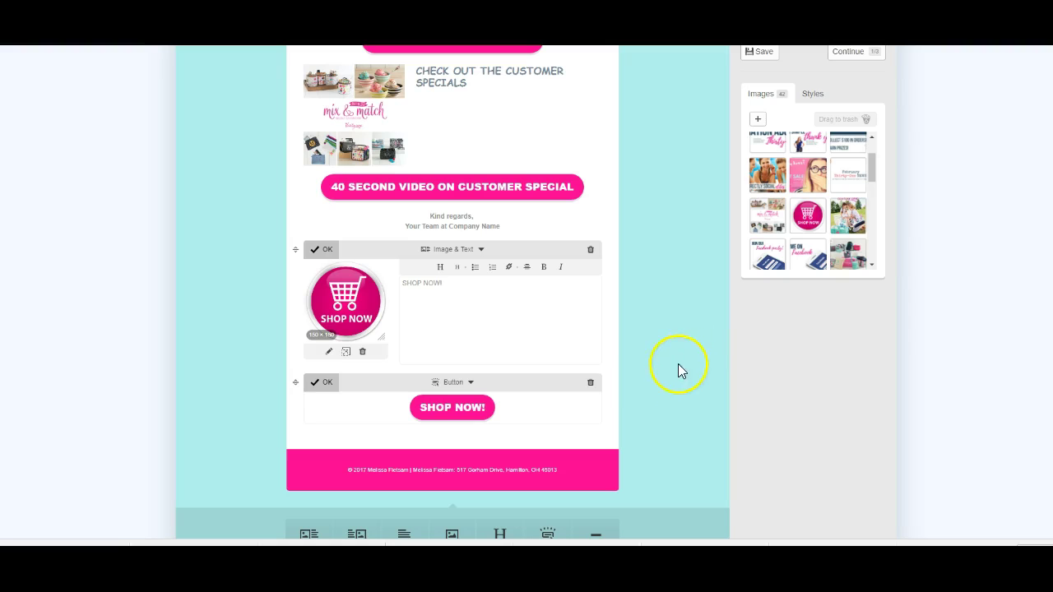
{"action": "left_click", "coordinate": [321, 384]}
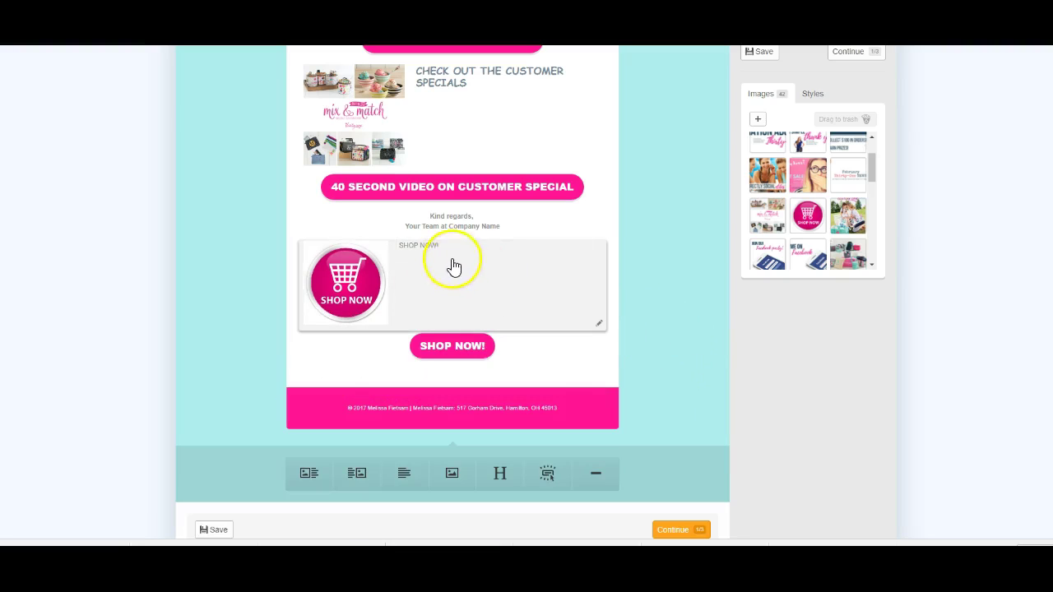
Move the "Kind regards" text module below the "SHOP NOW!" button.
{"action": "left_click", "coordinate": [340, 226]}
{"action": "left_click_drag", "start_coordinate": [302, 217], "coordinate": [265, 459]}
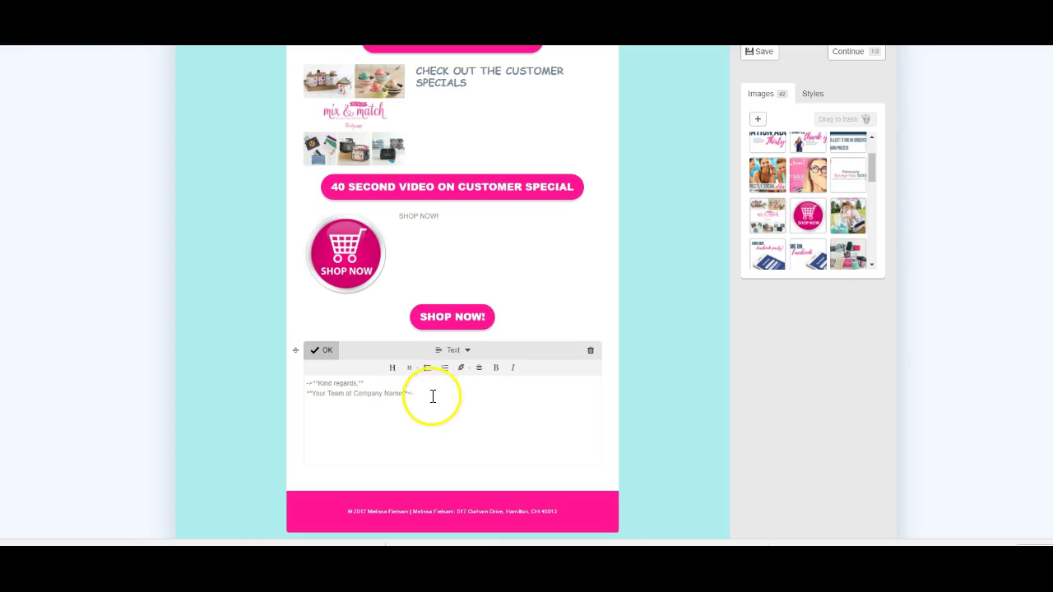
Replace the sign-off text with "Don't hestitate to reach out if you have any questions at all, hope to see you on our Facebook event!".
{"action": "left_click_drag", "start_coordinate": [439, 395], "coordinate": [301, 382]}
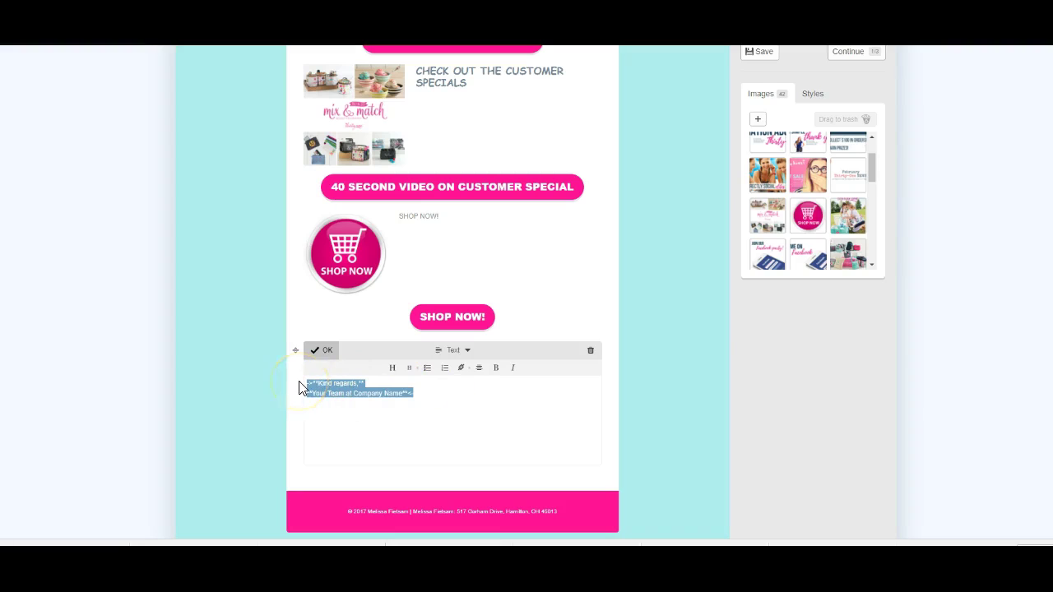
{"action": "type", "text": "D"}
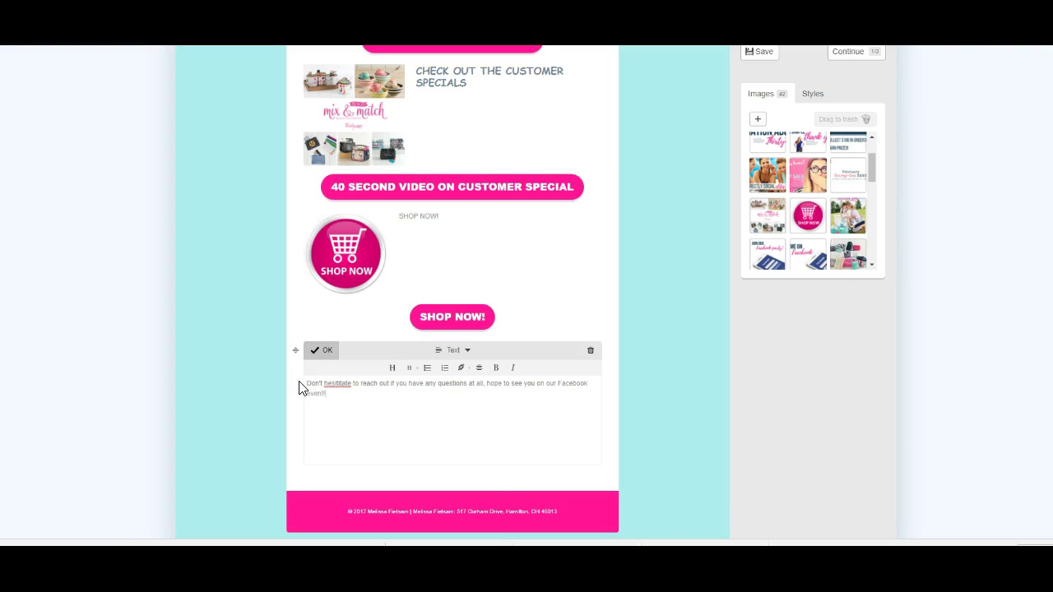
Correct the misspelled word in the closing message to "hesitate" and convert its text module into a section title.
{"action": "right_click", "coordinate": [329, 386]}
{"action": "left_click", "coordinate": [333, 395]}
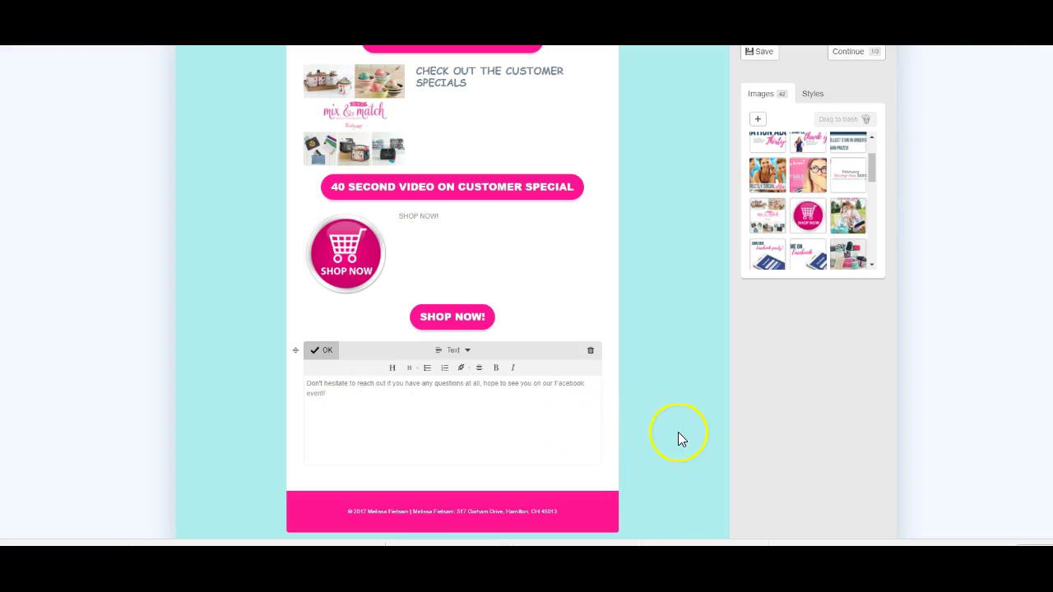
{"action": "left_click", "coordinate": [678, 438]}
{"action": "left_click", "coordinate": [571, 350]}
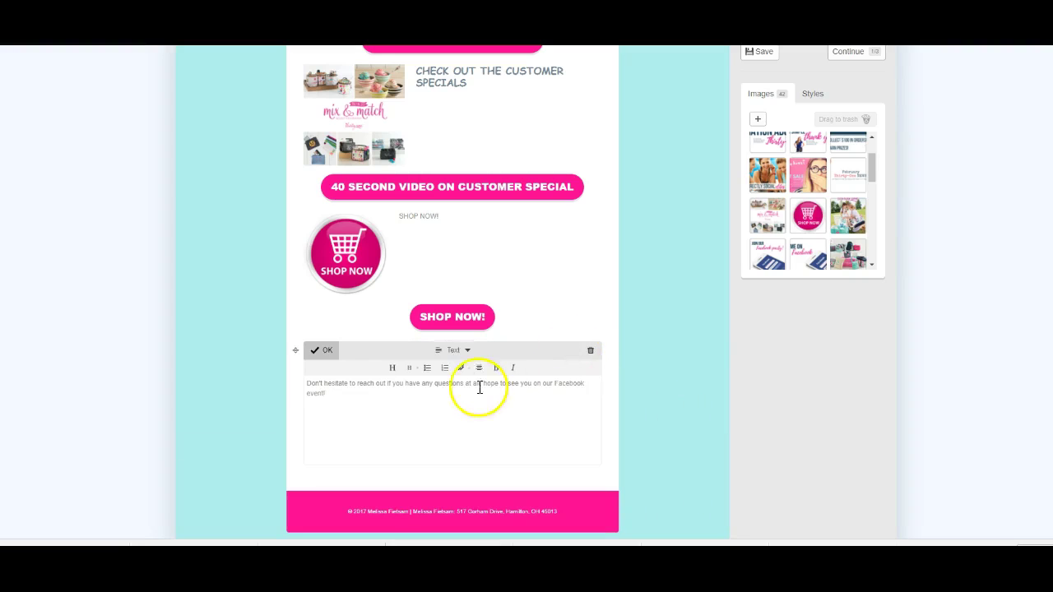
{"action": "left_click", "coordinate": [460, 354]}
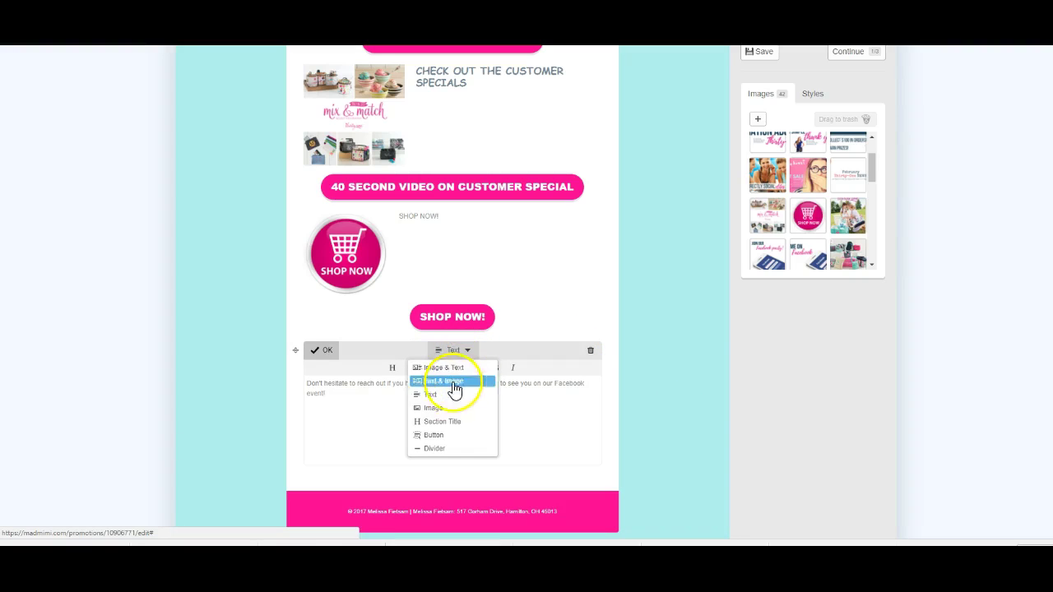
{"action": "left_click", "coordinate": [451, 421]}
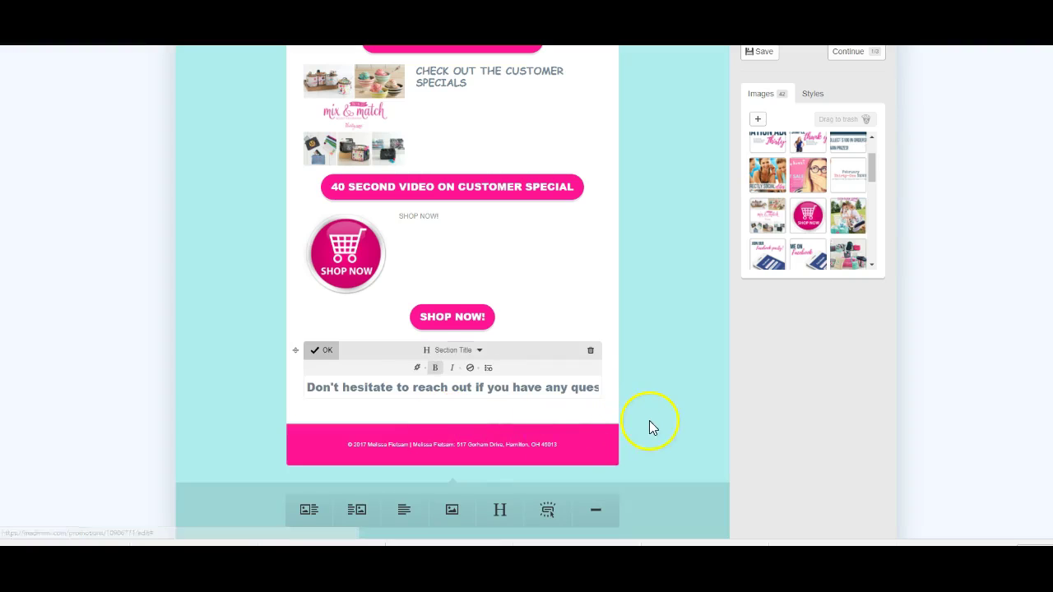
{"action": "left_click", "coordinate": [656, 425]}
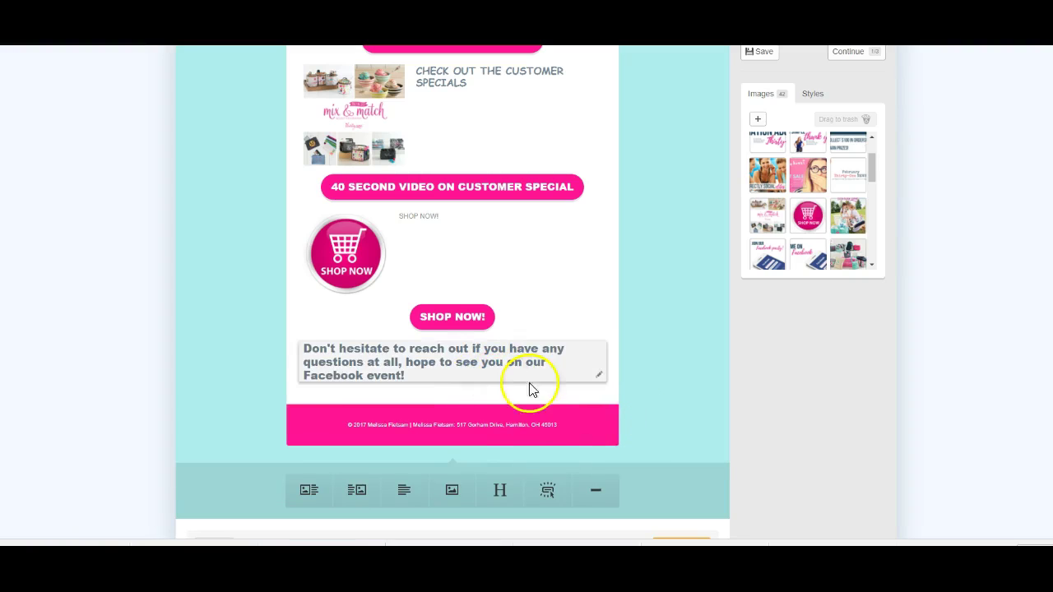
Rename the promotion as "Grillin chillin test".
{"action": "mouse_move", "coordinate": [633, 319]}
{"action": "scroll", "coordinate": [631, 352], "scroll_direction": "up", "scroll_amount": 1}
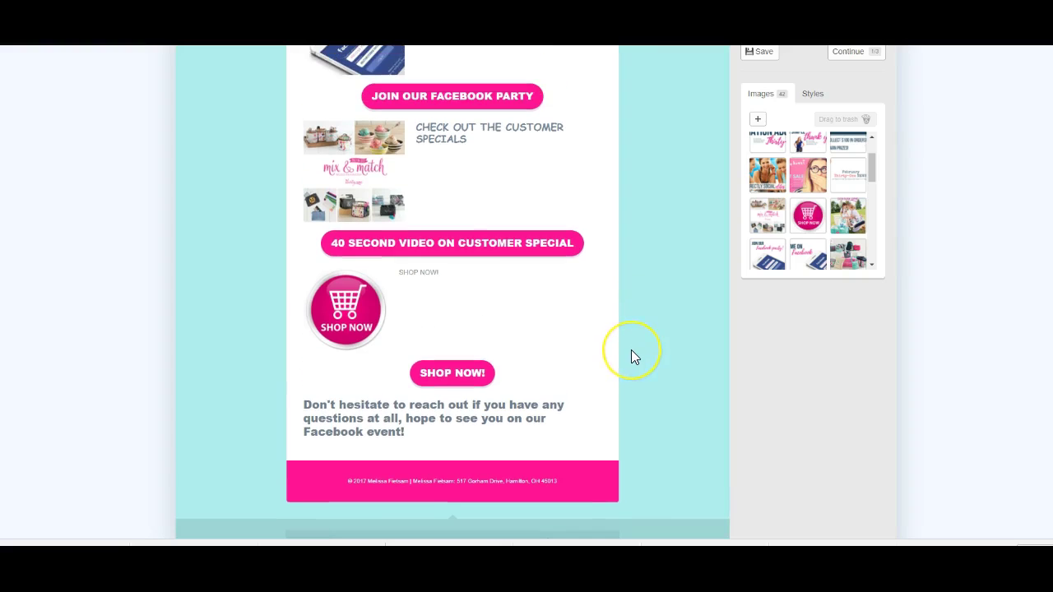
{"action": "scroll", "coordinate": [632, 356], "scroll_direction": "up", "scroll_amount": 5}
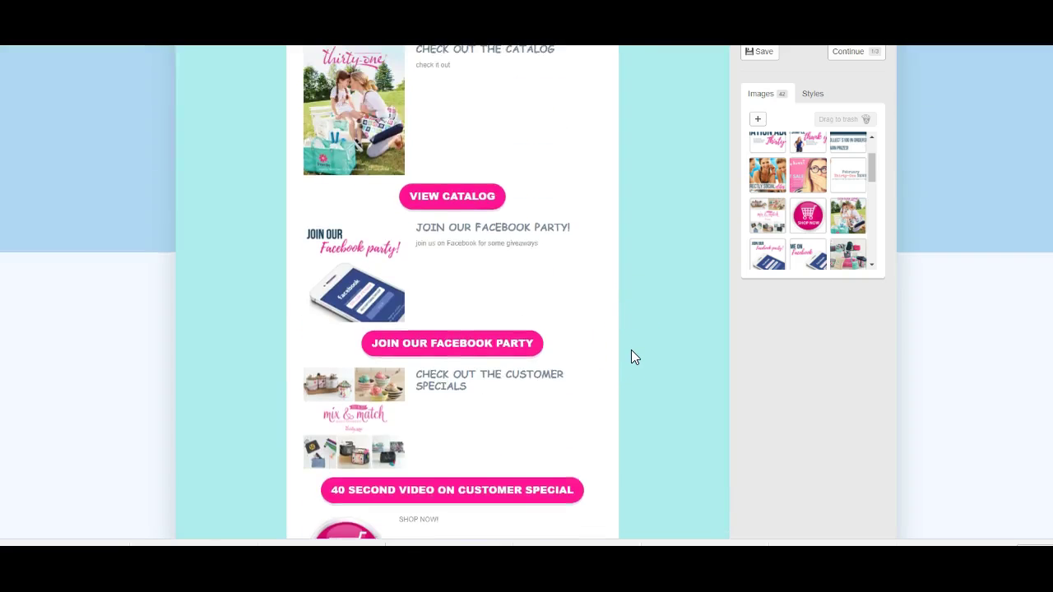
{"action": "scroll", "coordinate": [631, 350], "scroll_direction": "up", "scroll_amount": 2}
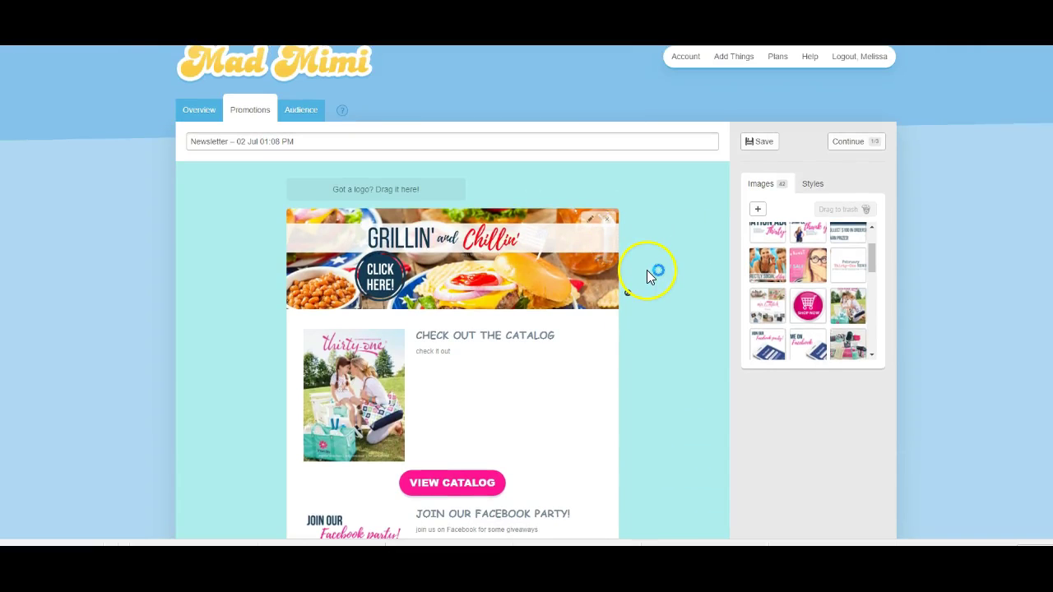
{"action": "left_click_drag", "start_coordinate": [317, 141], "coordinate": [219, 137]}
{"action": "left_click", "coordinate": [220, 140]}
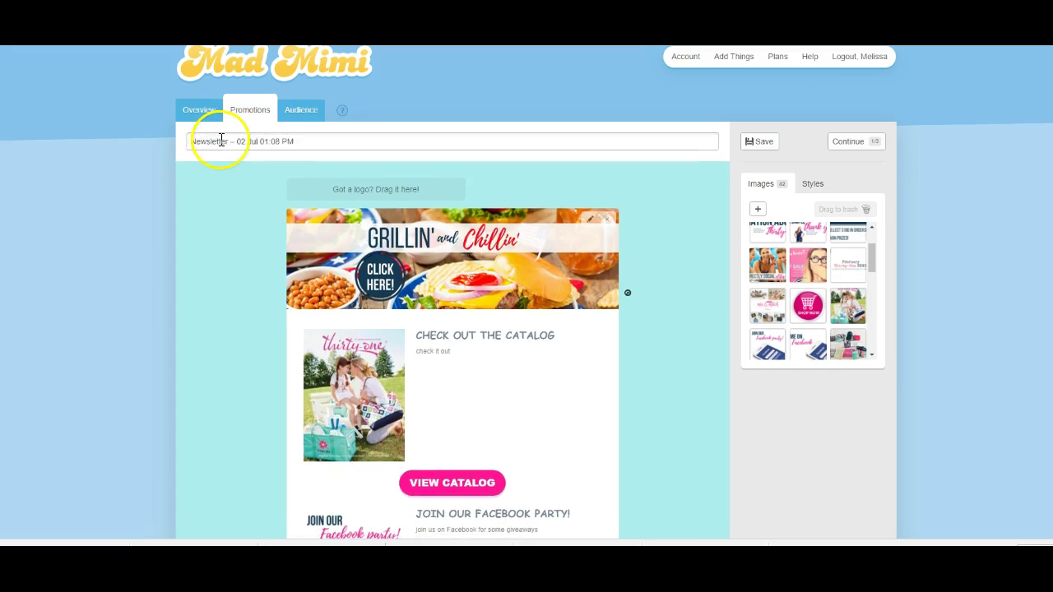
{"action": "left_click", "coordinate": [221, 140]}
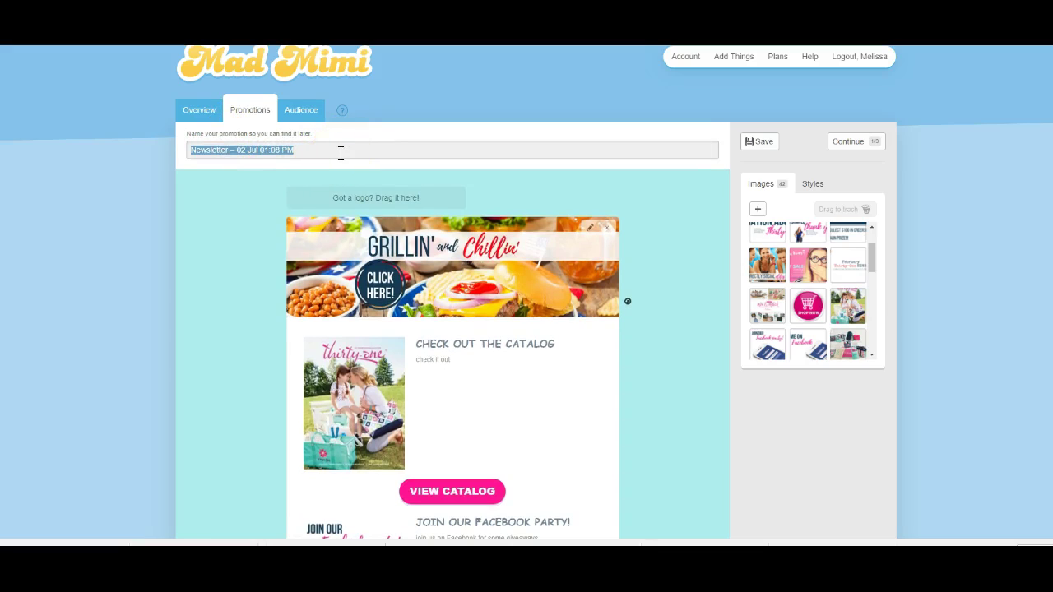
{"action": "type", "text": "Grillin chillin test"}
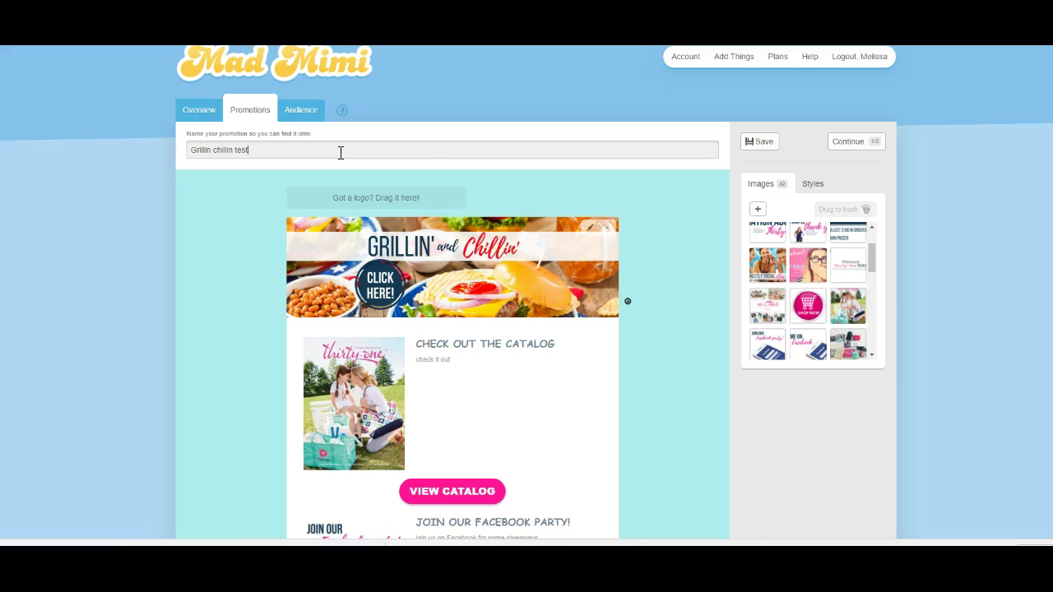
{"action": "left_click", "coordinate": [684, 214]}
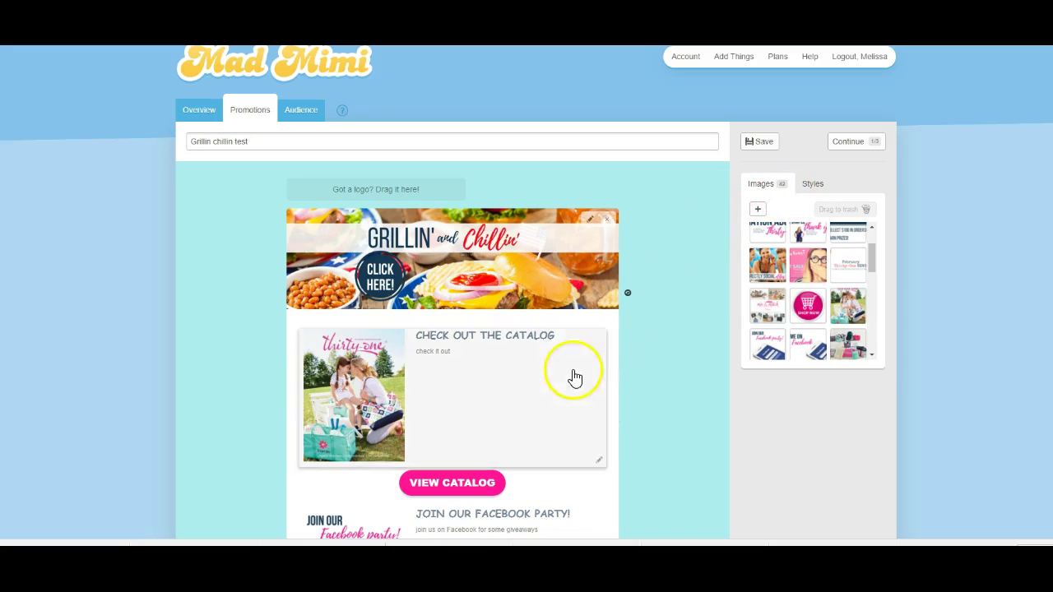
Apply the Simple style to the newsletter.
{"action": "left_click", "coordinate": [814, 186]}
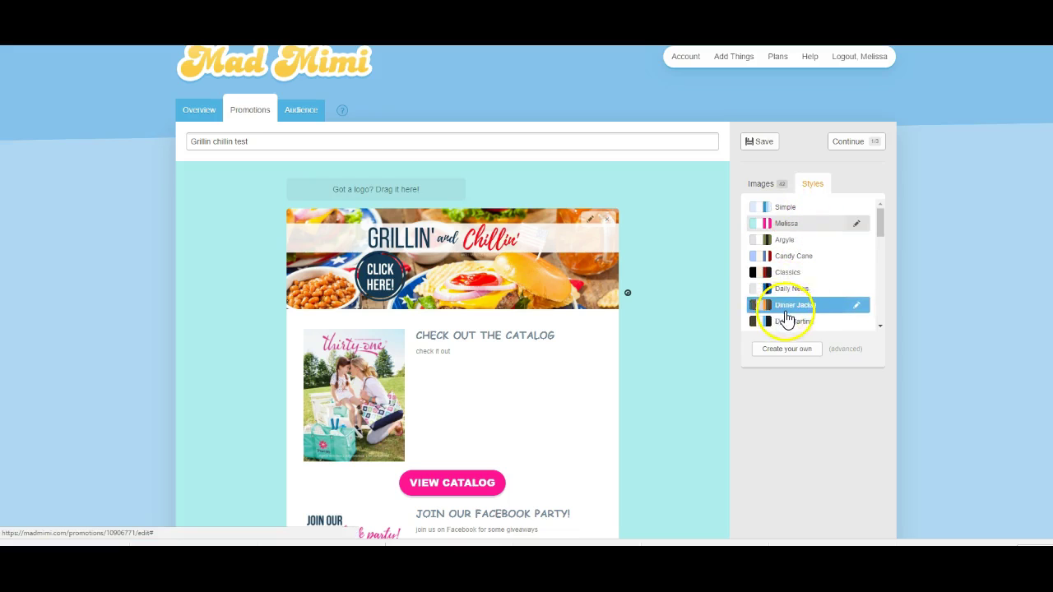
{"action": "left_click", "coordinate": [809, 230]}
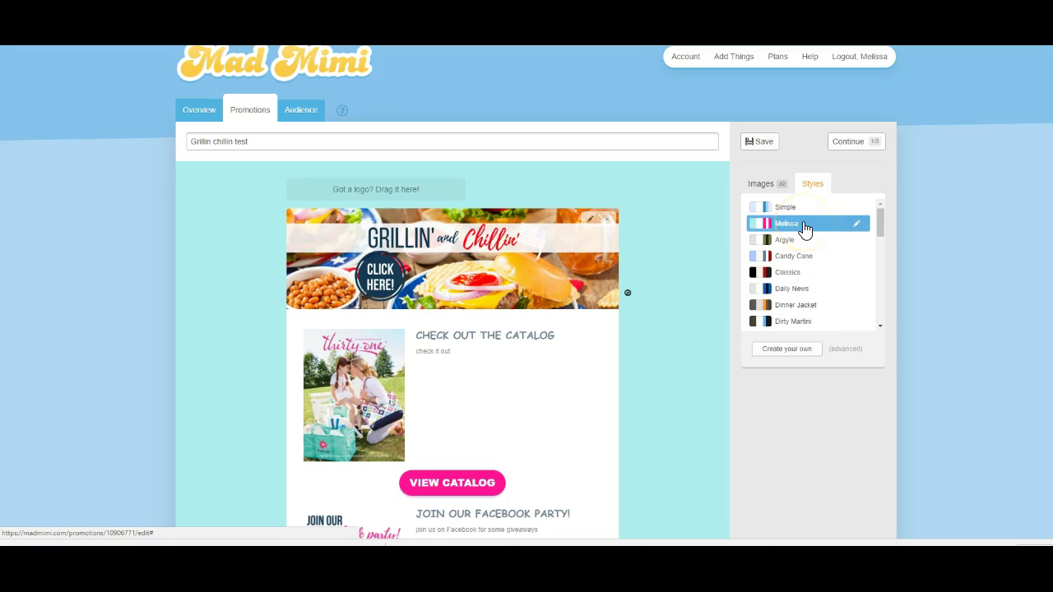
{"action": "left_click", "coordinate": [780, 222]}
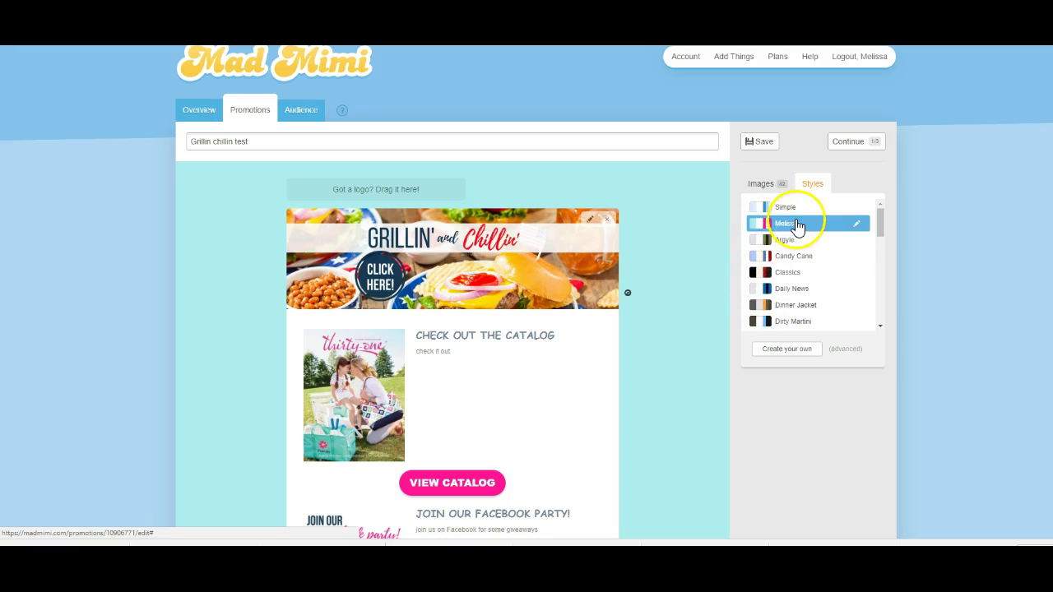
{"action": "left_click", "coordinate": [801, 208]}
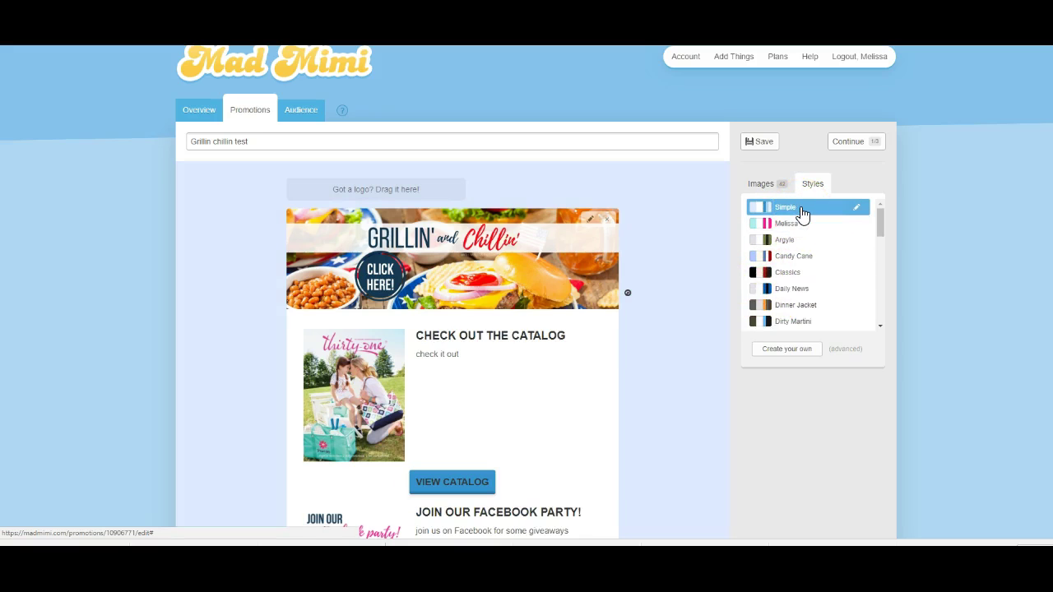
Set the Simple style's background colour to pale turquoise, #AFEEEE.
{"action": "left_click", "coordinate": [856, 211]}
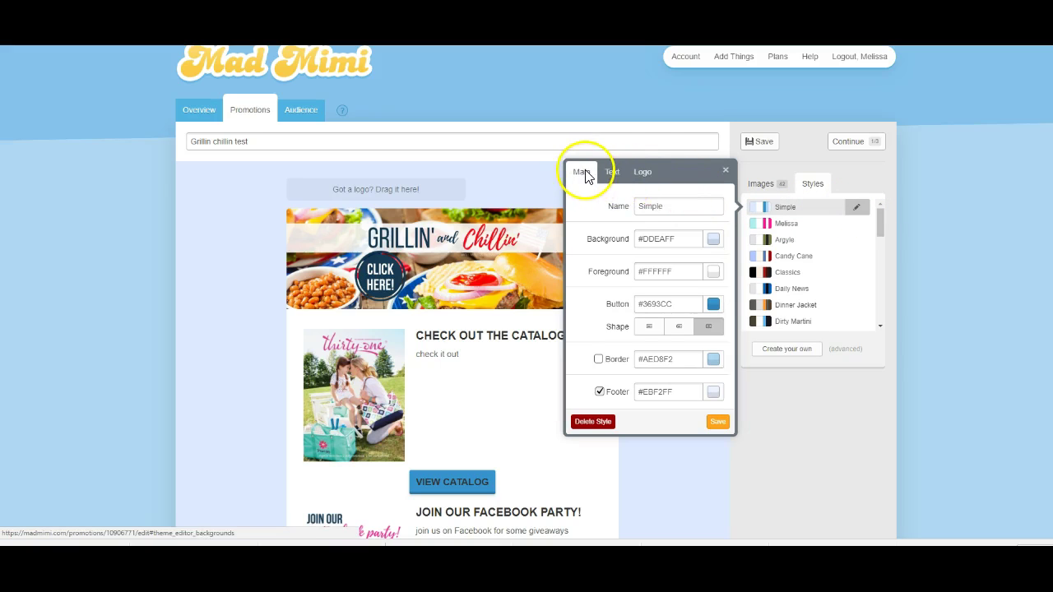
{"action": "left_click", "coordinate": [713, 240]}
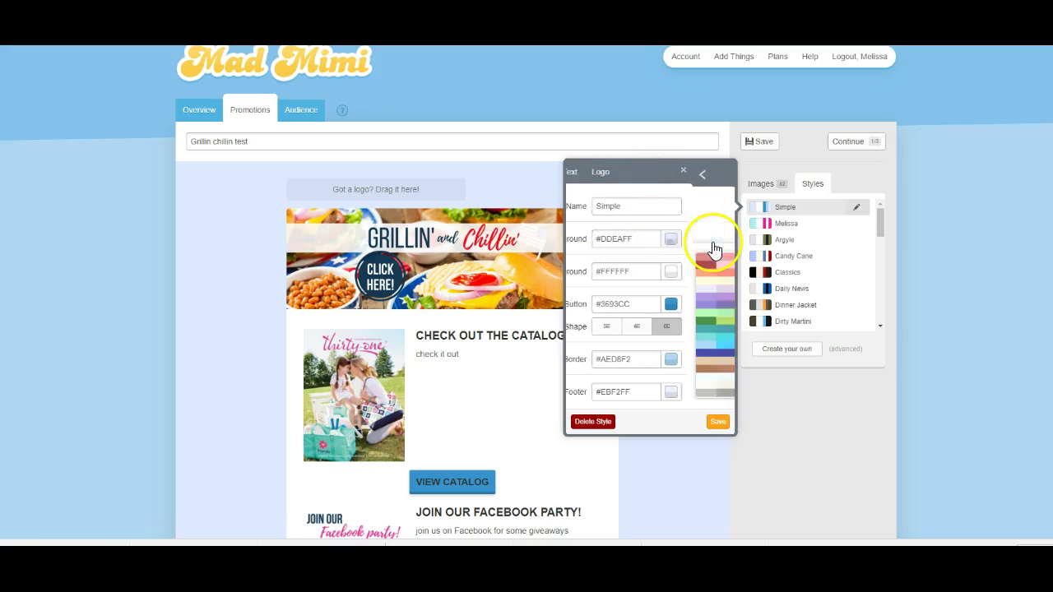
{"action": "left_click", "coordinate": [682, 317]}
{"action": "left_click", "coordinate": [686, 330]}
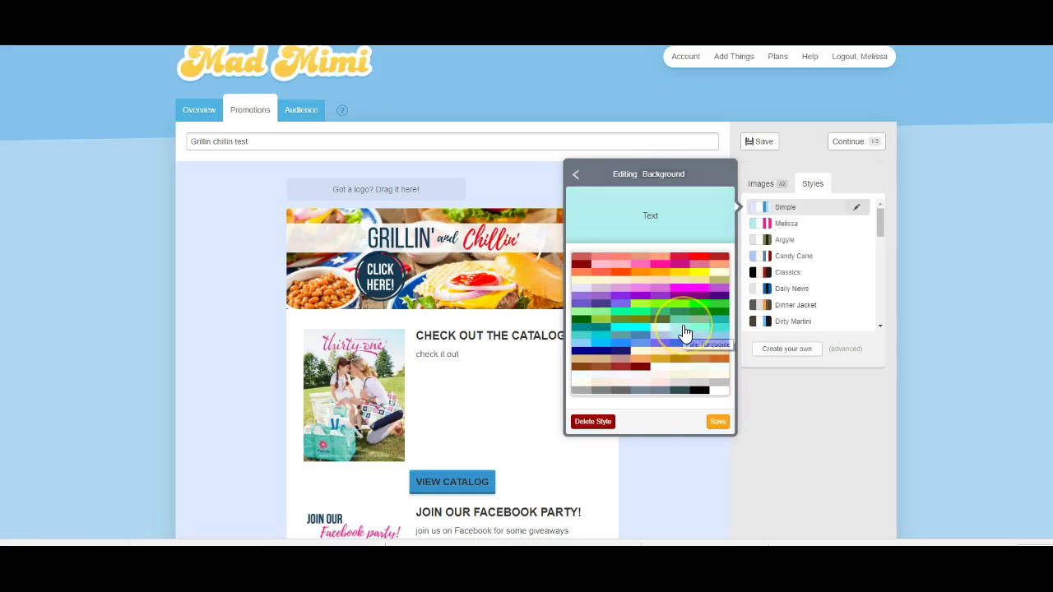
{"action": "left_click", "coordinate": [685, 331]}
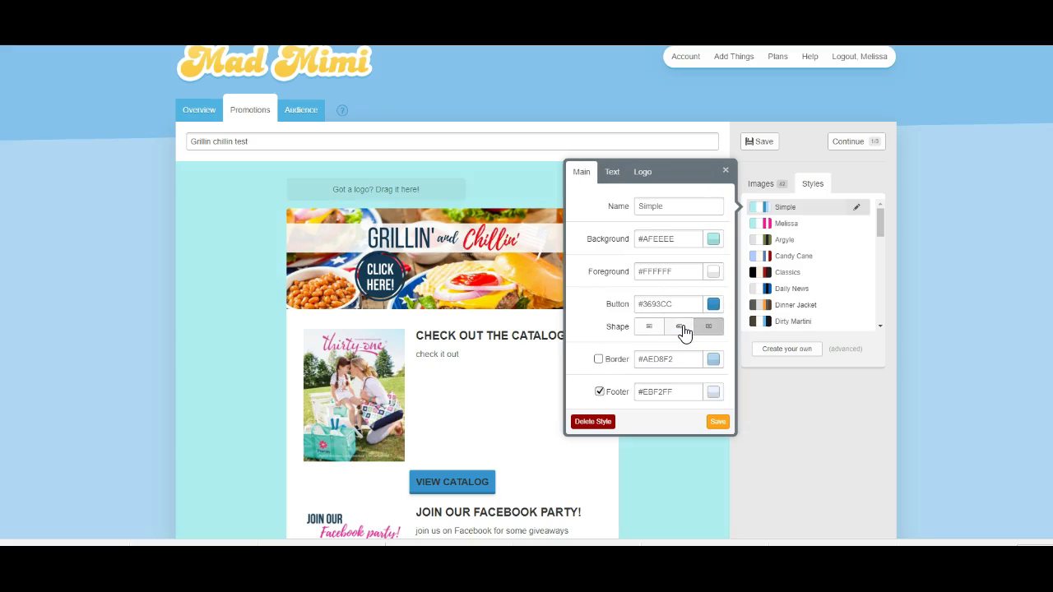
Give the Simple style's buttons the pink colour #FF1493 and the rounded pill shape, and save the style.
{"action": "left_click", "coordinate": [713, 305]}
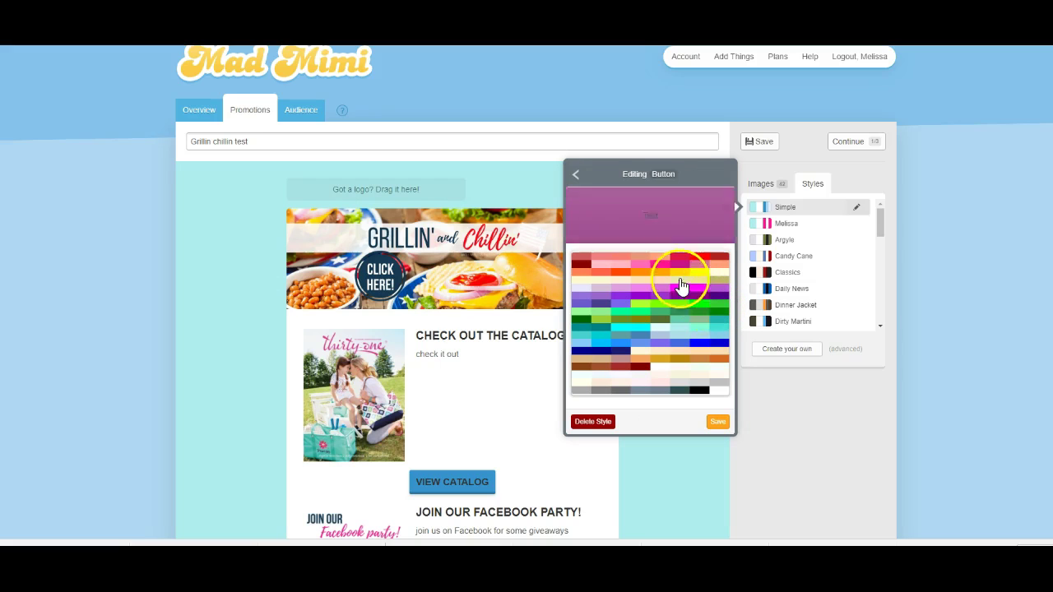
{"action": "left_click", "coordinate": [663, 273]}
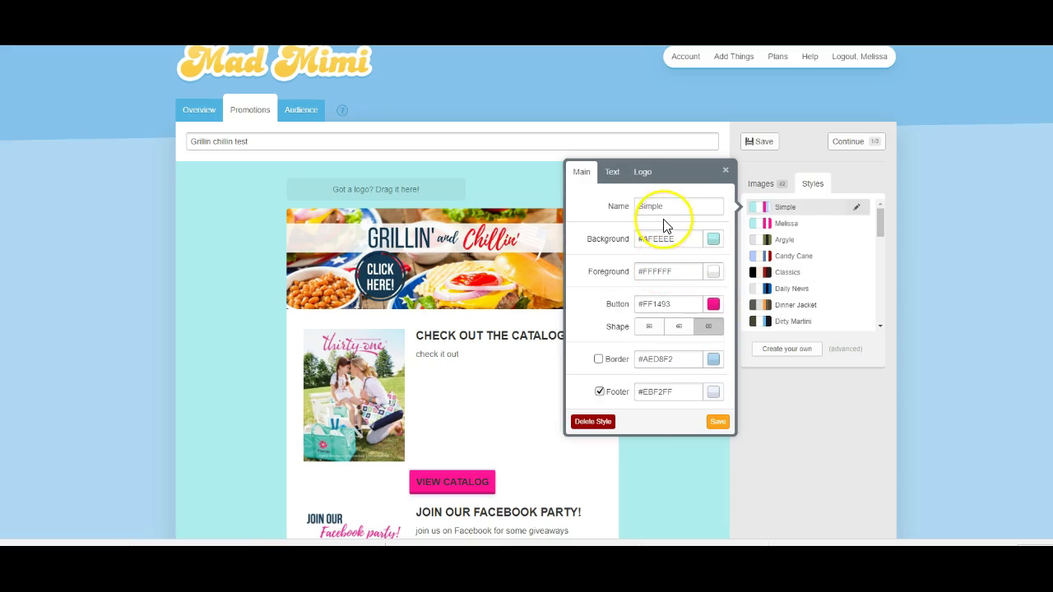
{"action": "left_click", "coordinate": [680, 327]}
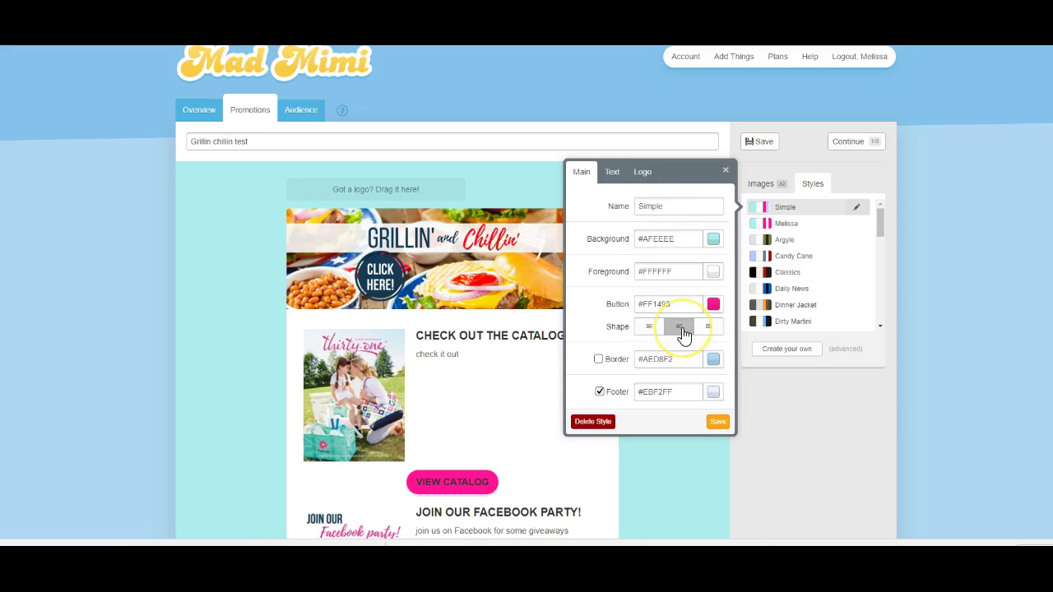
{"action": "left_click", "coordinate": [442, 470]}
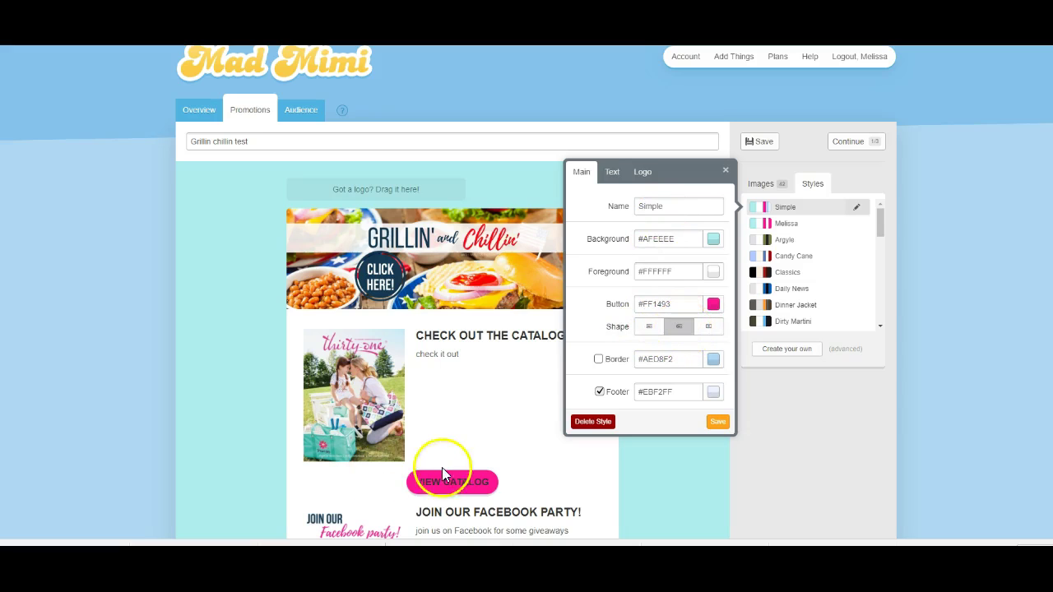
{"action": "left_click", "coordinate": [650, 329]}
{"action": "left_click", "coordinate": [680, 329]}
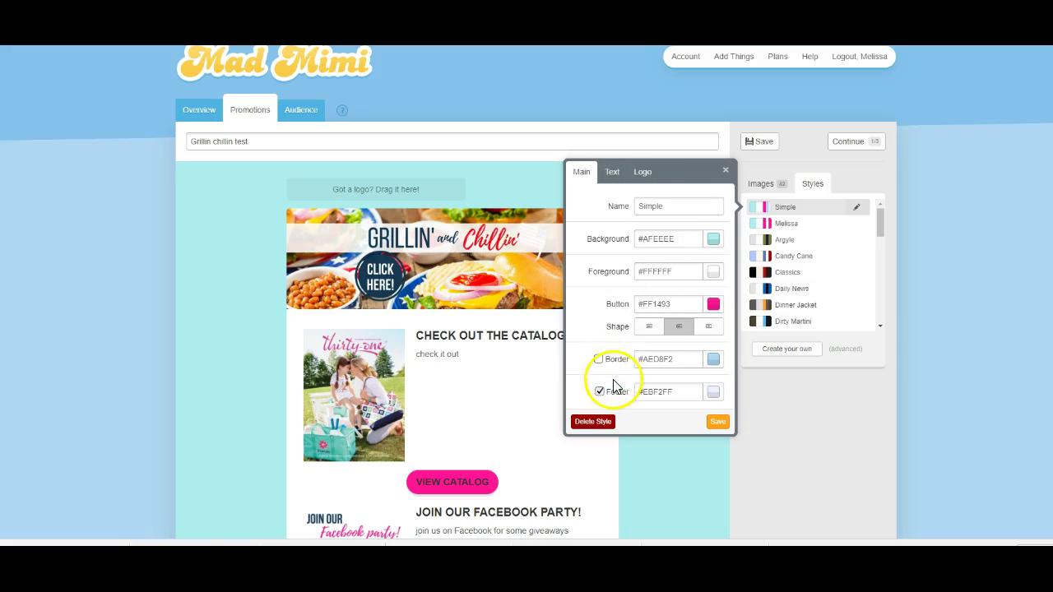
{"action": "scroll", "coordinate": [609, 391], "scroll_direction": "down", "scroll_amount": 2}
{"action": "scroll", "coordinate": [625, 329], "scroll_direction": "up", "scroll_amount": 2}
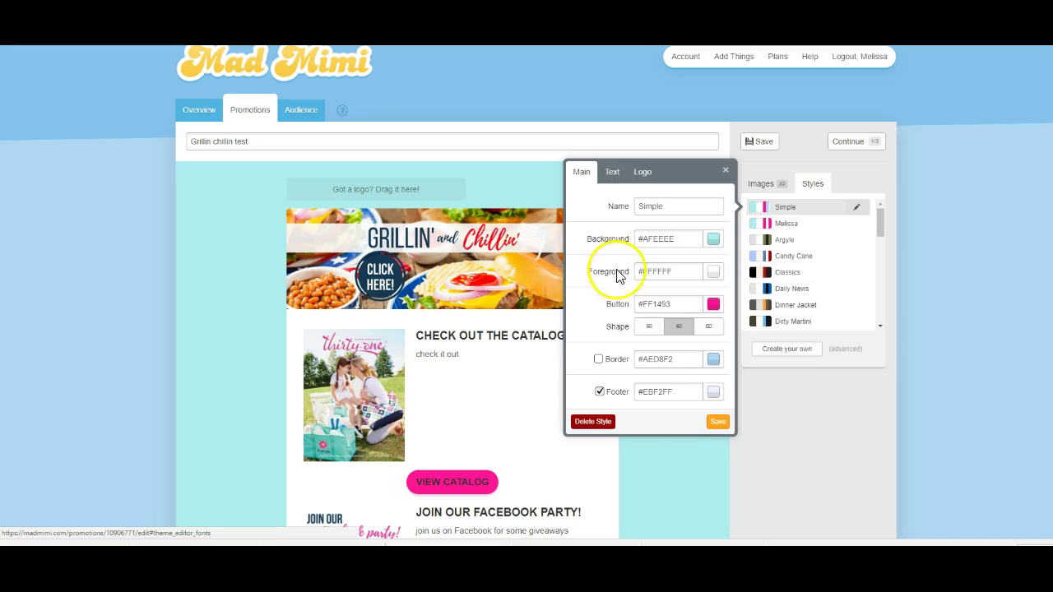
{"action": "left_click", "coordinate": [718, 423]}
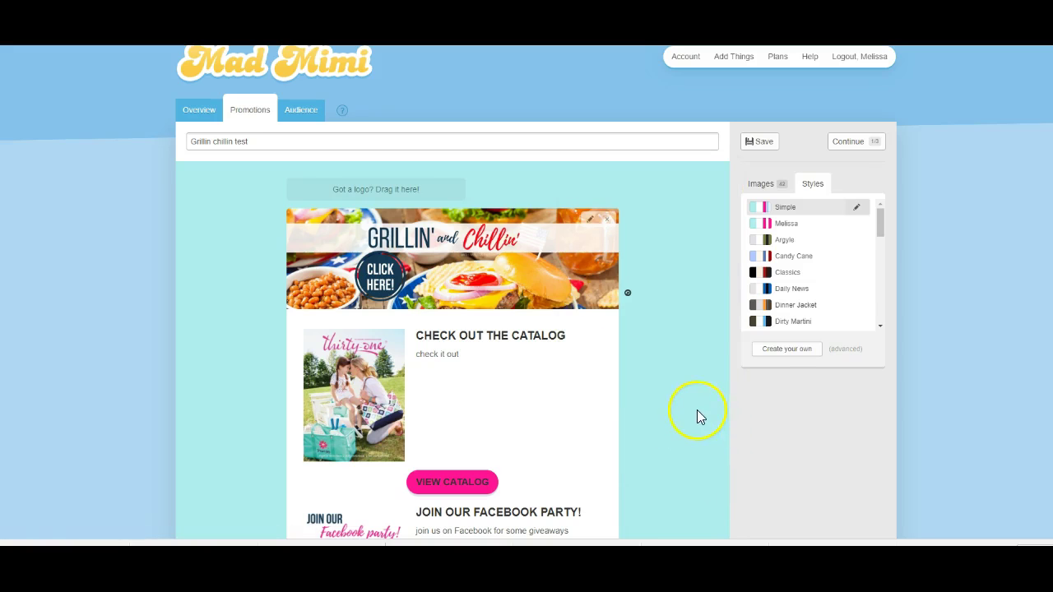
Set the Simple style's Section Title text to Comic Sans MS in colour #2F4F4F and save the style.
{"action": "left_click", "coordinate": [857, 208]}
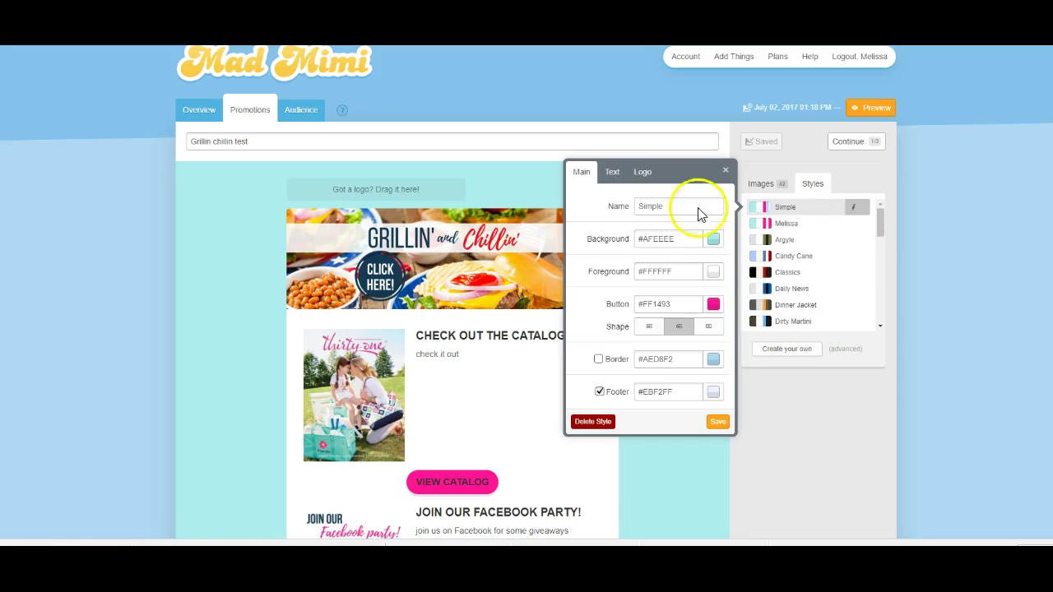
{"action": "left_click", "coordinate": [614, 177]}
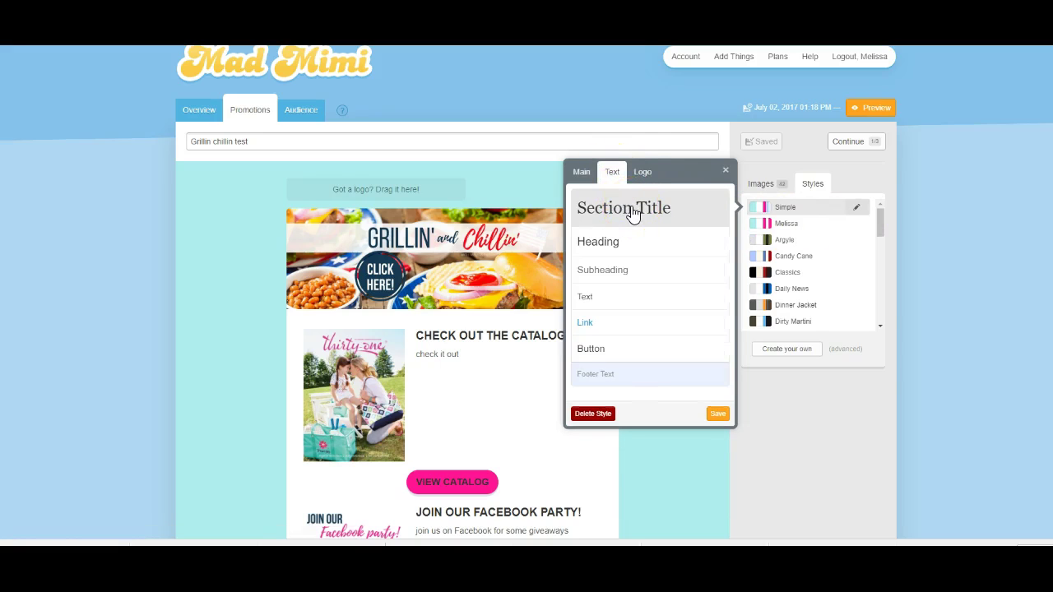
{"action": "left_click", "coordinate": [631, 211]}
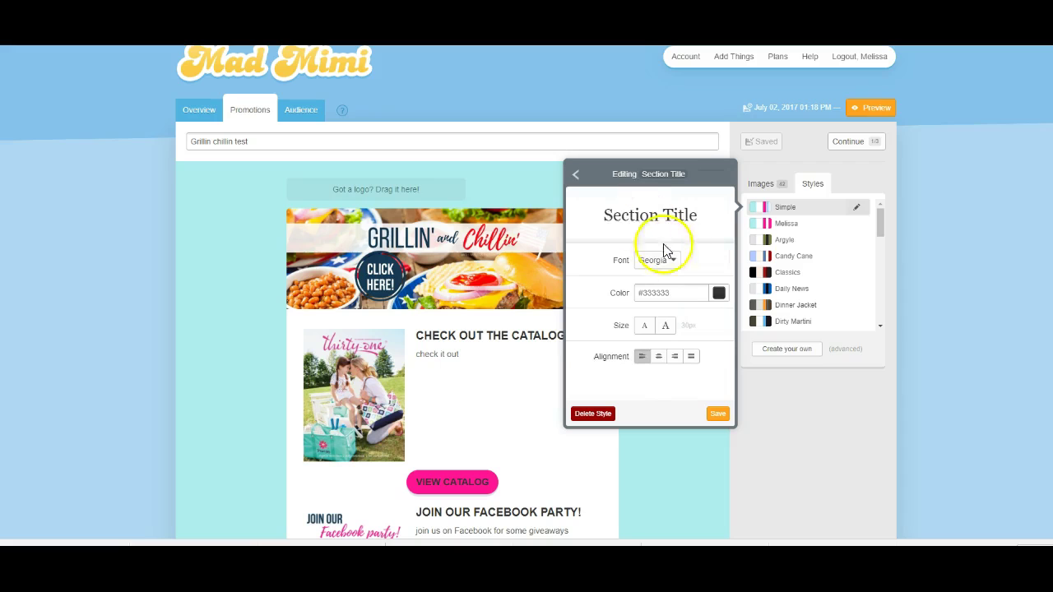
{"action": "left_click", "coordinate": [720, 296]}
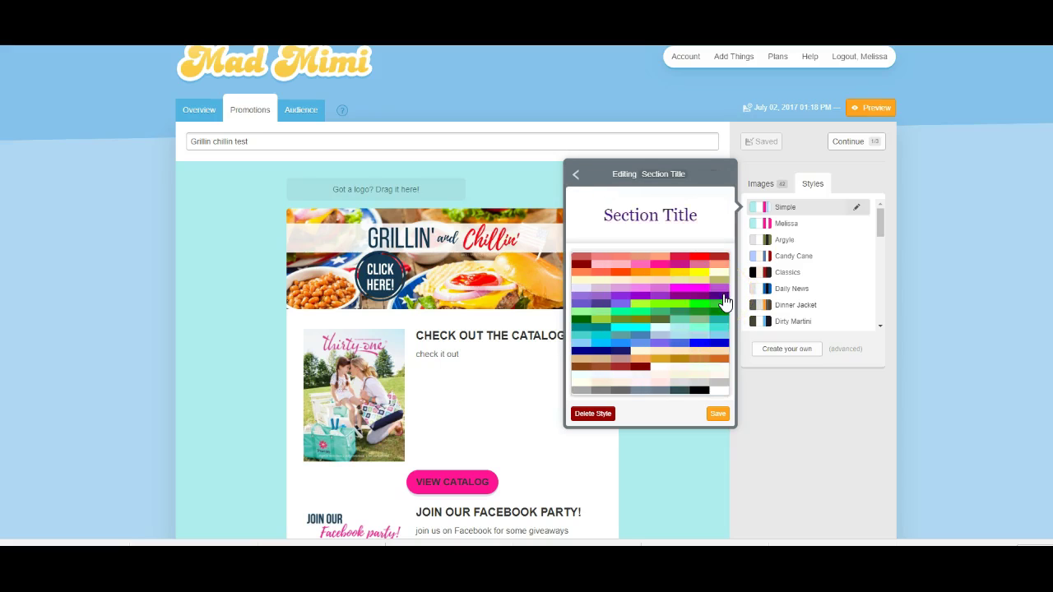
{"action": "left_click", "coordinate": [675, 393]}
{"action": "left_click", "coordinate": [663, 262]}
{"action": "scroll", "coordinate": [665, 327], "scroll_direction": "down", "scroll_amount": 4}
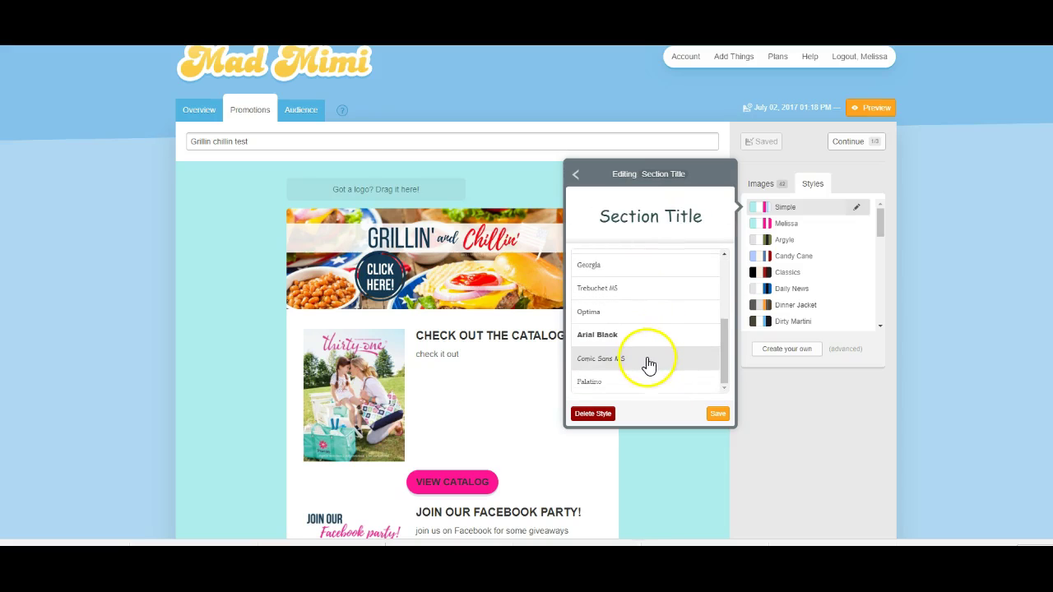
{"action": "left_click", "coordinate": [648, 365]}
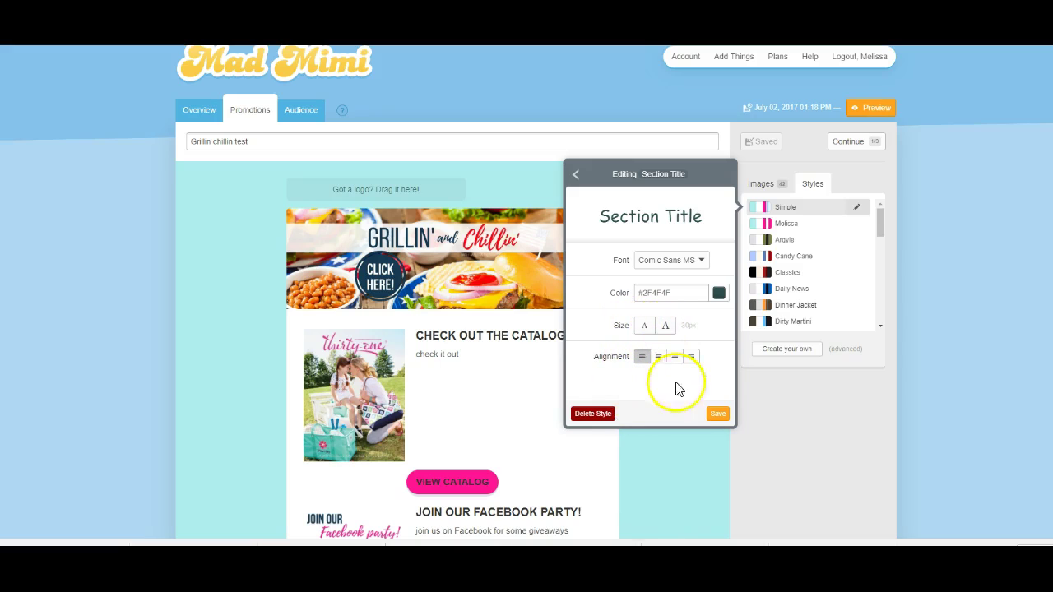
{"action": "left_click", "coordinate": [716, 417]}
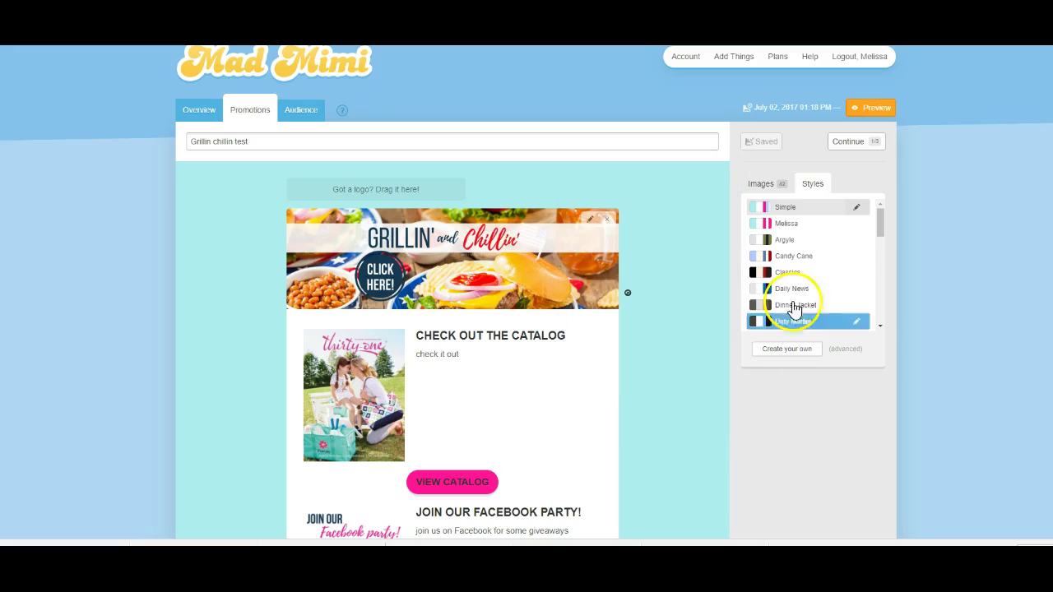
Set the Simple style's Subheading text to Comic Sans MS in colour #778899 and save the style.
{"action": "left_click", "coordinate": [856, 209]}
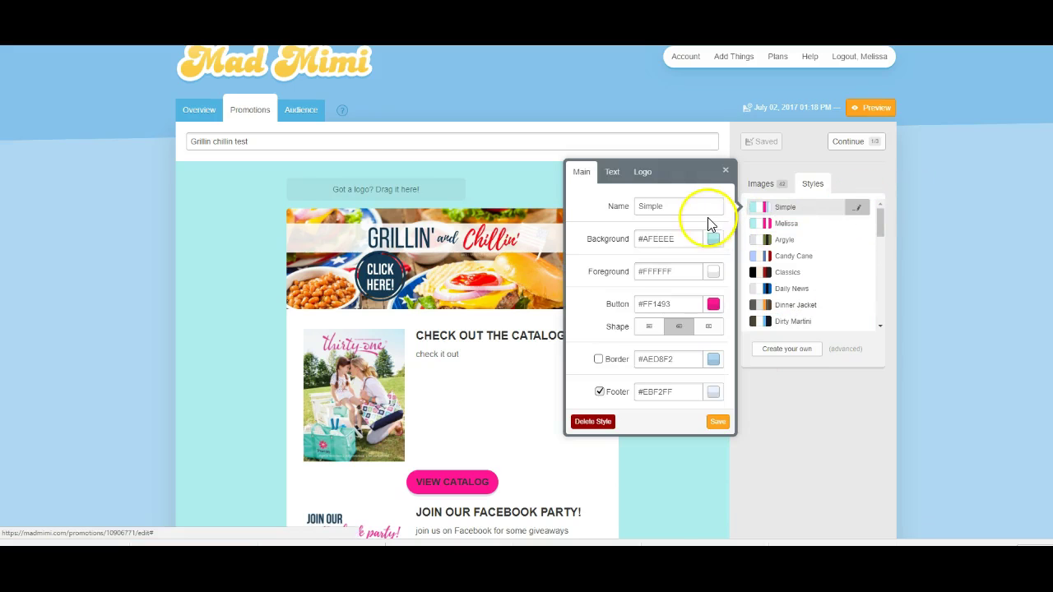
{"action": "left_click", "coordinate": [613, 174]}
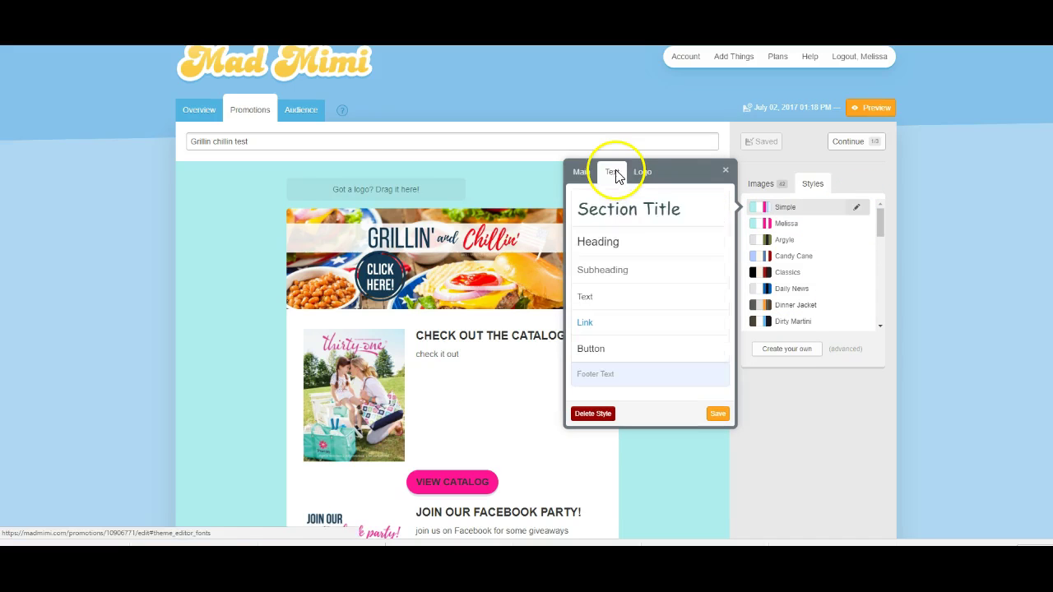
{"action": "left_click", "coordinate": [642, 277]}
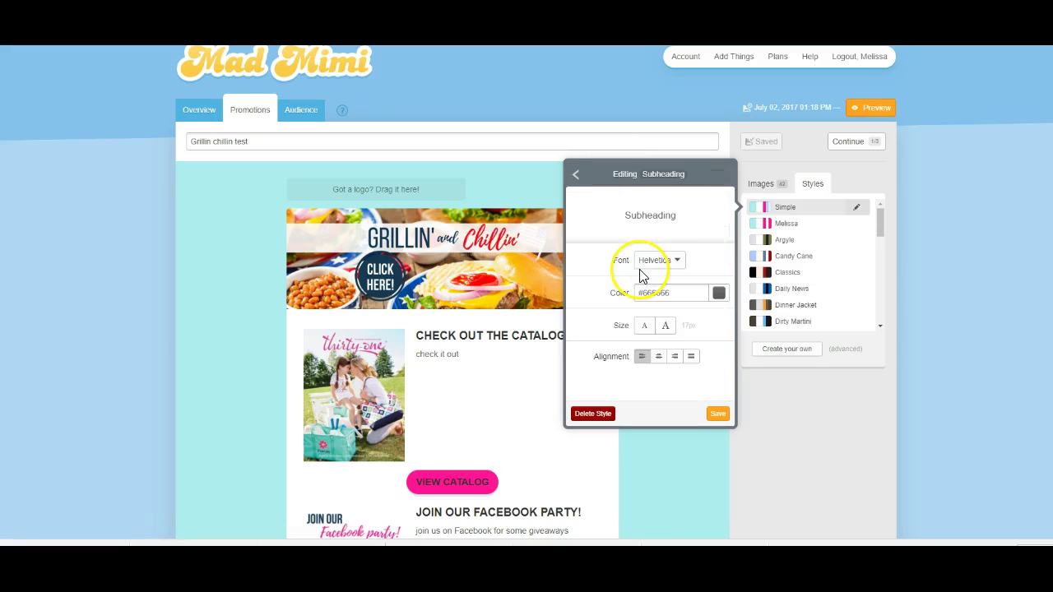
{"action": "left_click", "coordinate": [720, 294]}
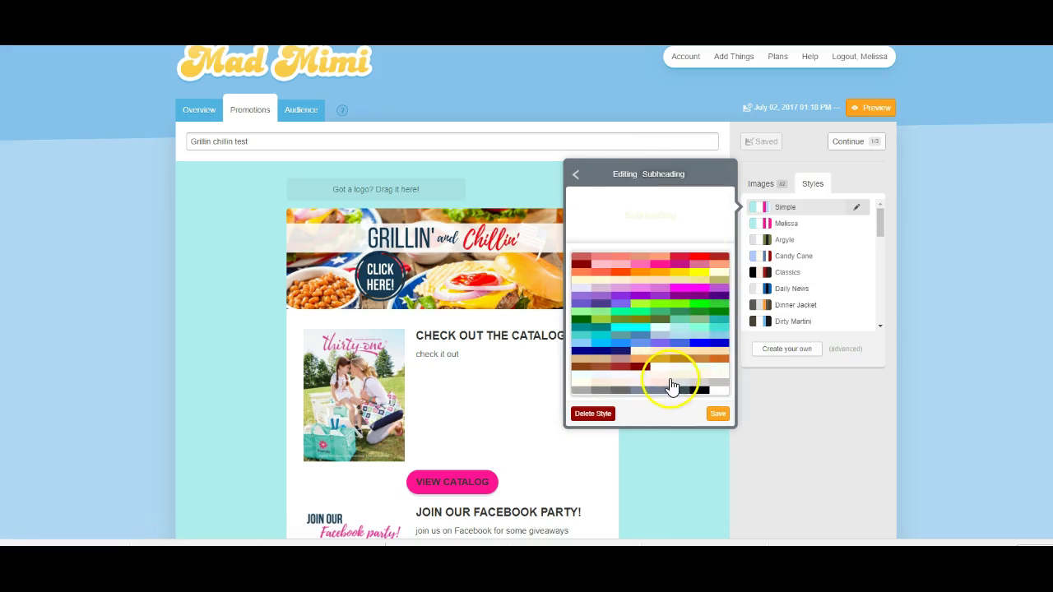
{"action": "left_click", "coordinate": [644, 397]}
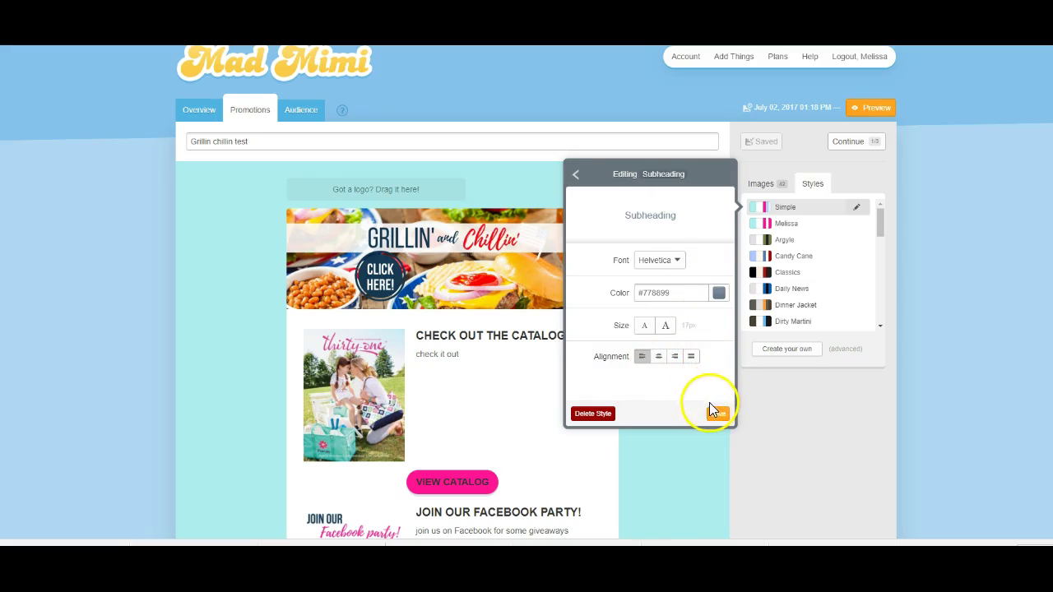
{"action": "left_click", "coordinate": [668, 264]}
{"action": "scroll", "coordinate": [670, 333], "scroll_direction": "down", "scroll_amount": 3}
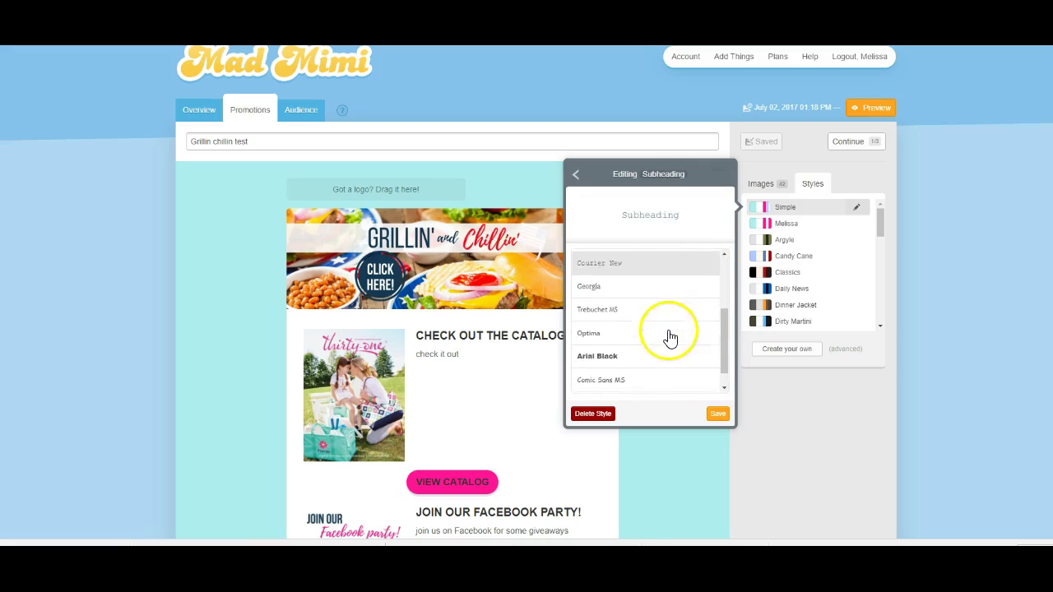
{"action": "left_click", "coordinate": [650, 380]}
{"action": "left_click", "coordinate": [718, 414]}
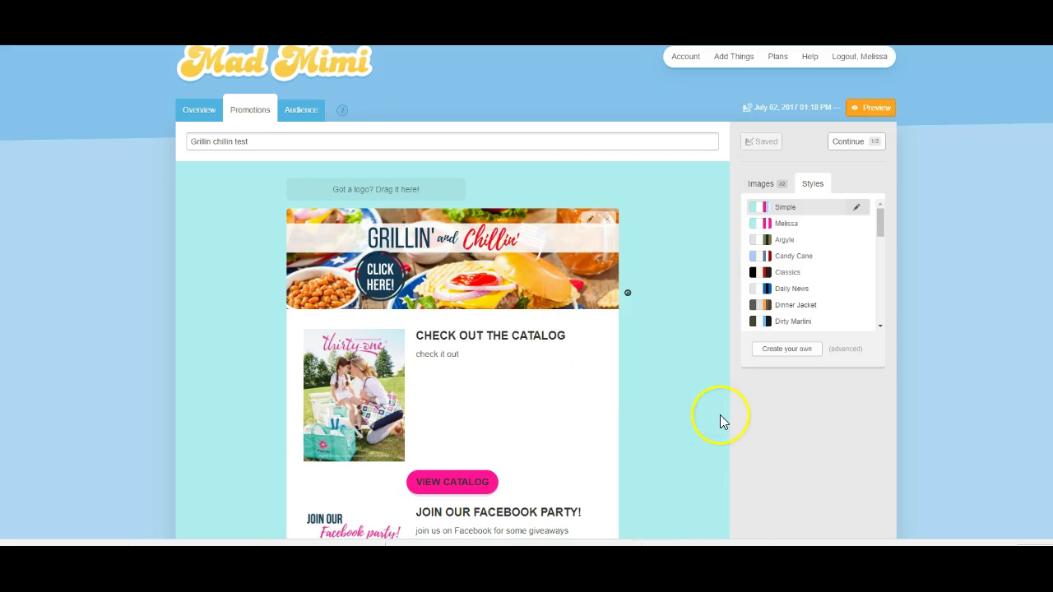
Set the Simple style's Button text to Comic Sans MS in white, #FFFFFF, and save the style.
{"action": "left_click", "coordinate": [857, 209]}
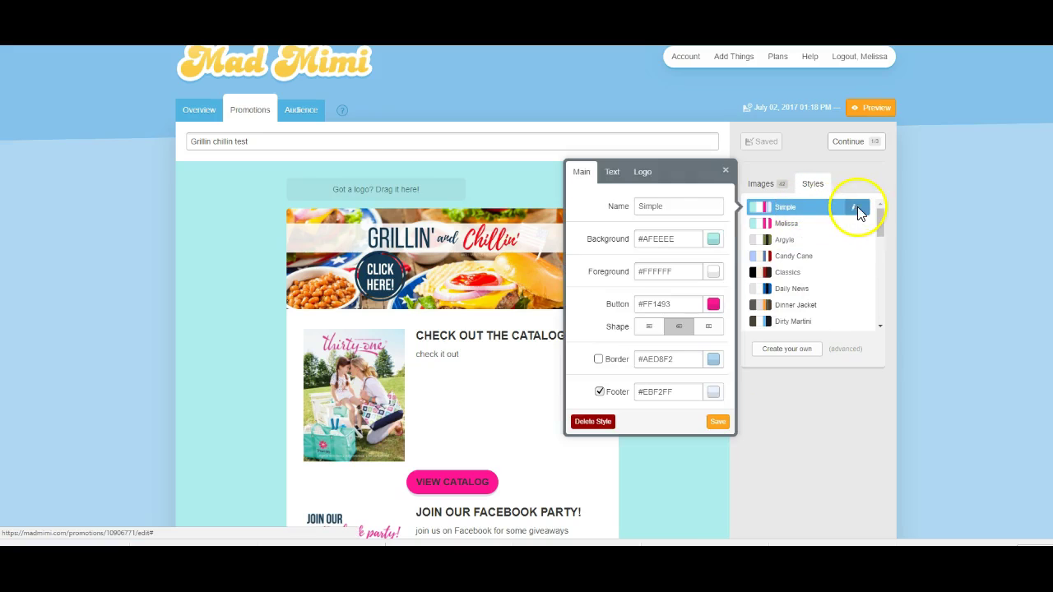
{"action": "left_click", "coordinate": [618, 178]}
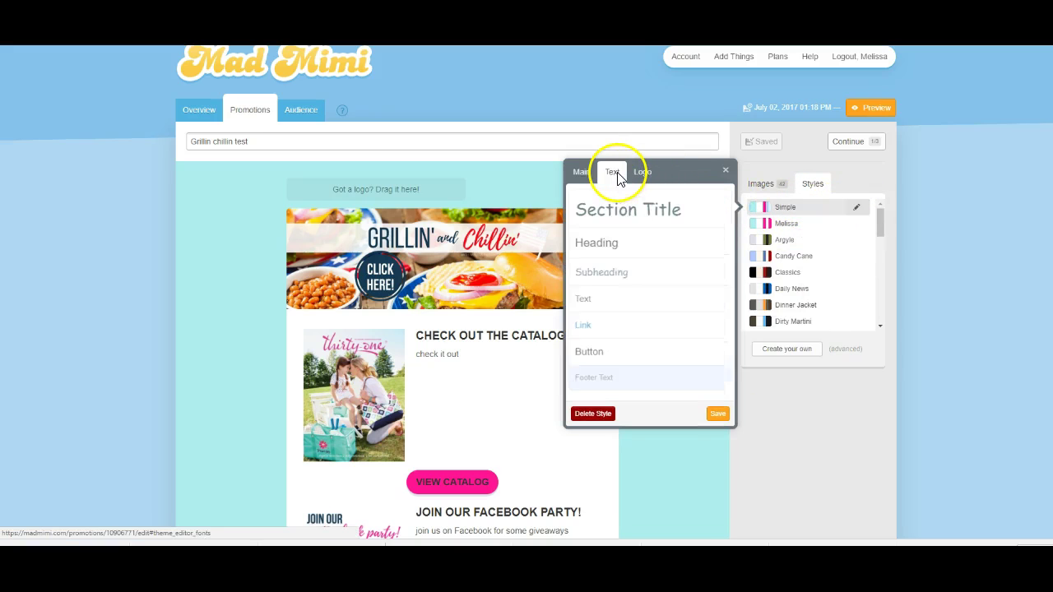
{"action": "left_click", "coordinate": [634, 355]}
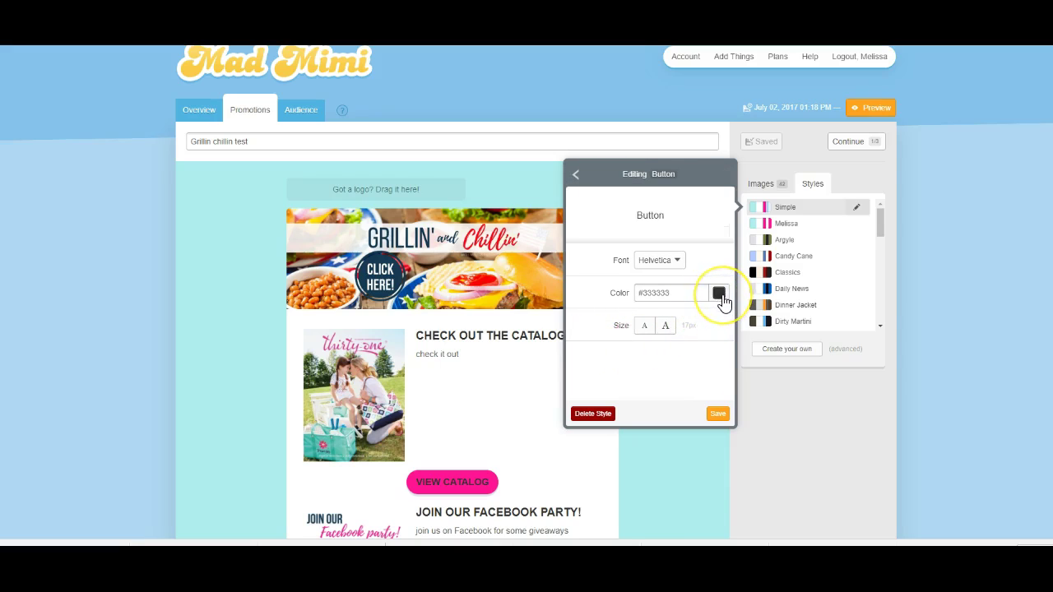
{"action": "left_click", "coordinate": [672, 268]}
{"action": "scroll", "coordinate": [658, 337], "scroll_direction": "down", "scroll_amount": 5}
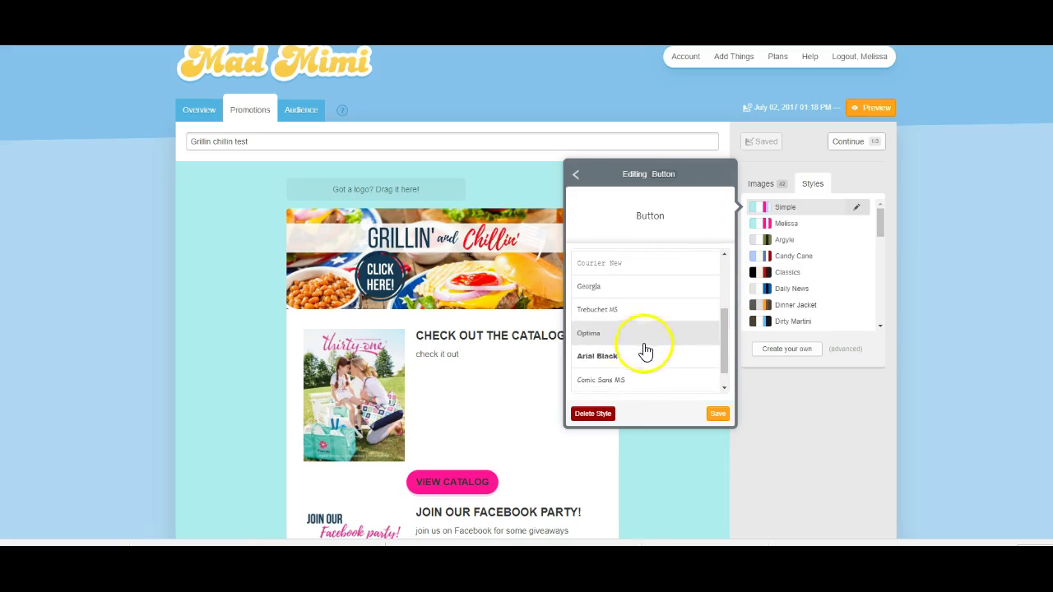
{"action": "left_click", "coordinate": [645, 383]}
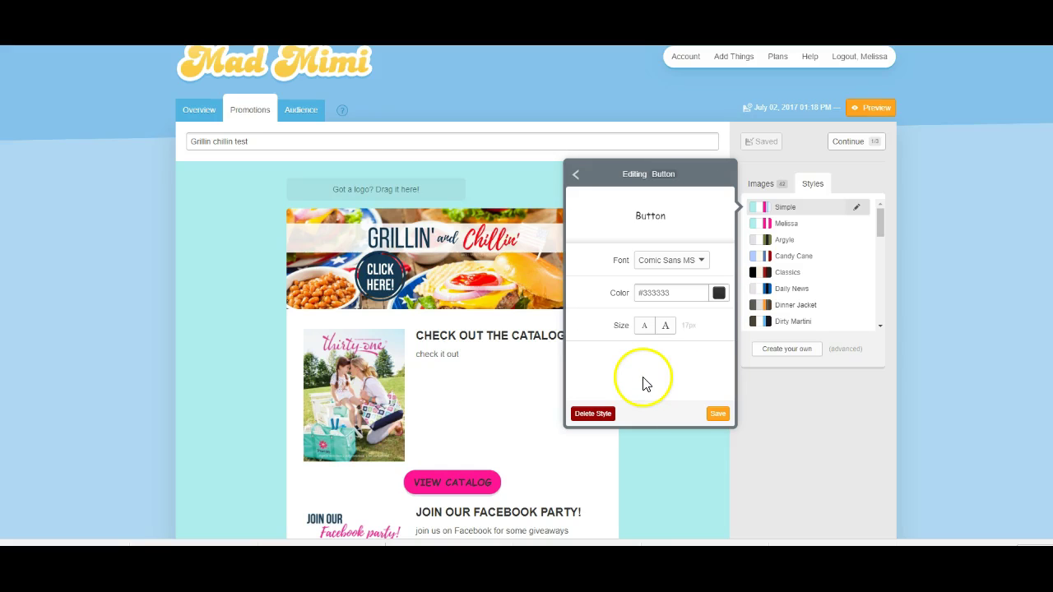
{"action": "left_click", "coordinate": [719, 294]}
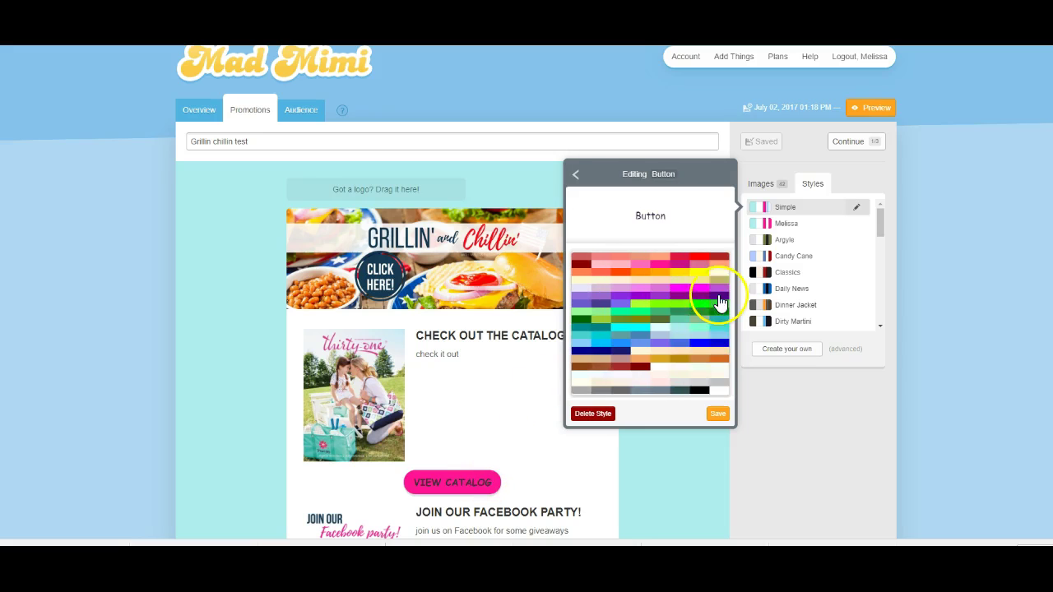
{"action": "left_click", "coordinate": [718, 394]}
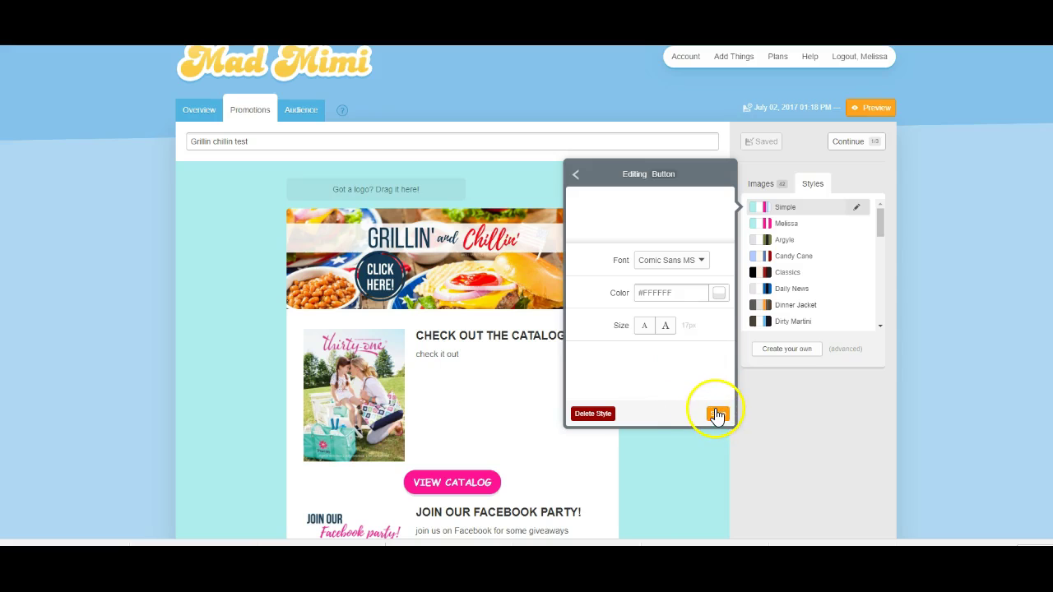
{"action": "left_click", "coordinate": [716, 414]}
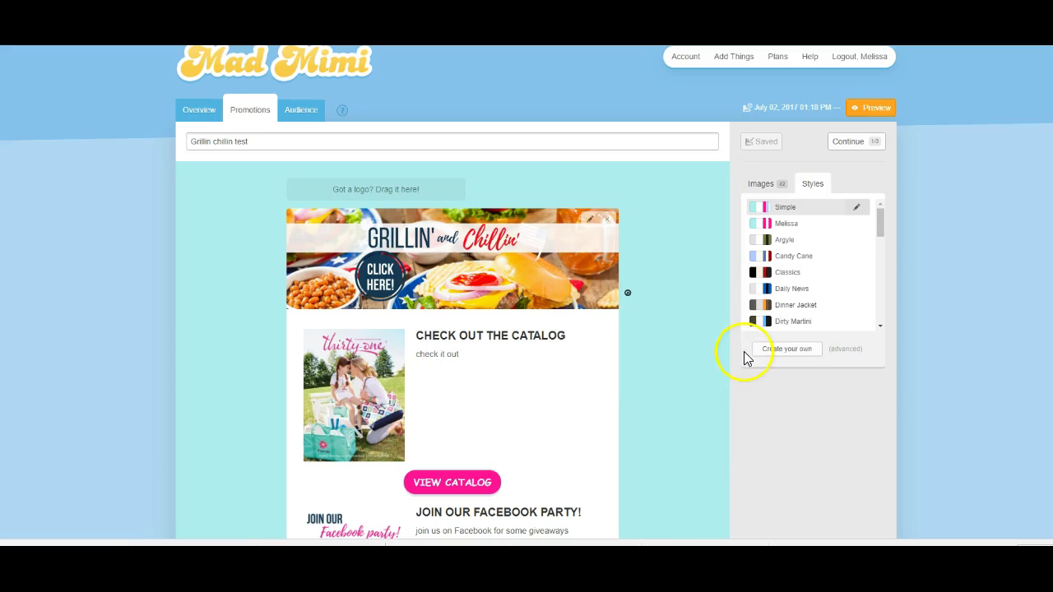
Set the Simple style's Link text colour to pink, #FF69B4, and save the style.
{"action": "left_click", "coordinate": [857, 206]}
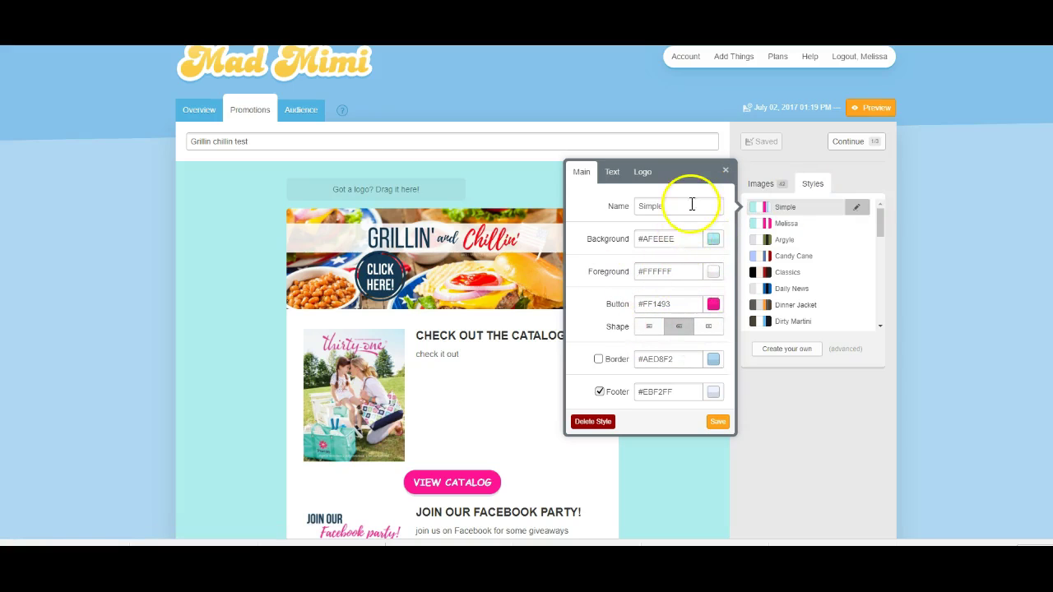
{"action": "left_click", "coordinate": [623, 177]}
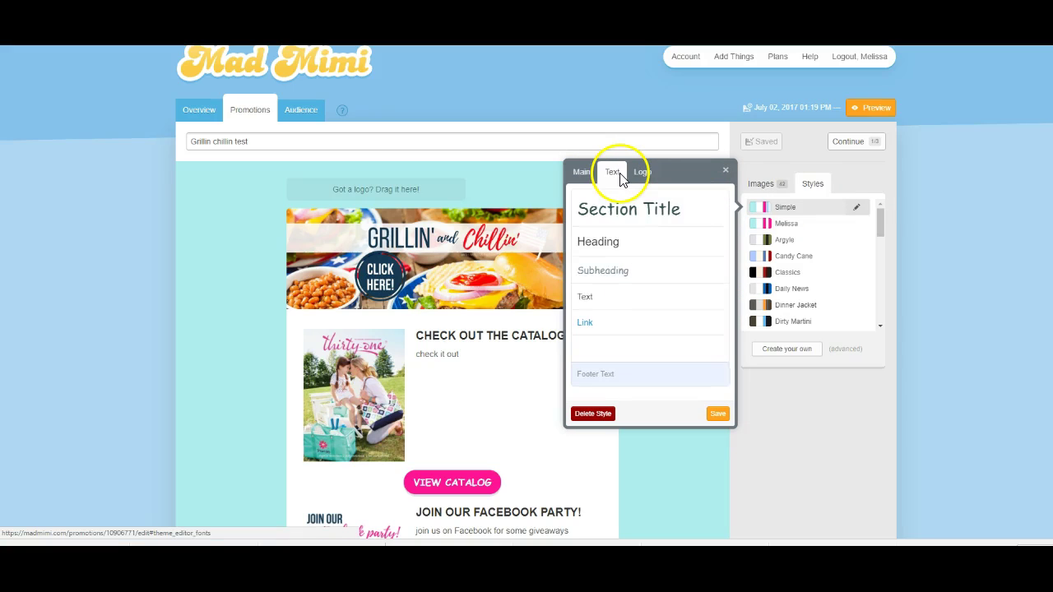
{"action": "left_click", "coordinate": [670, 332]}
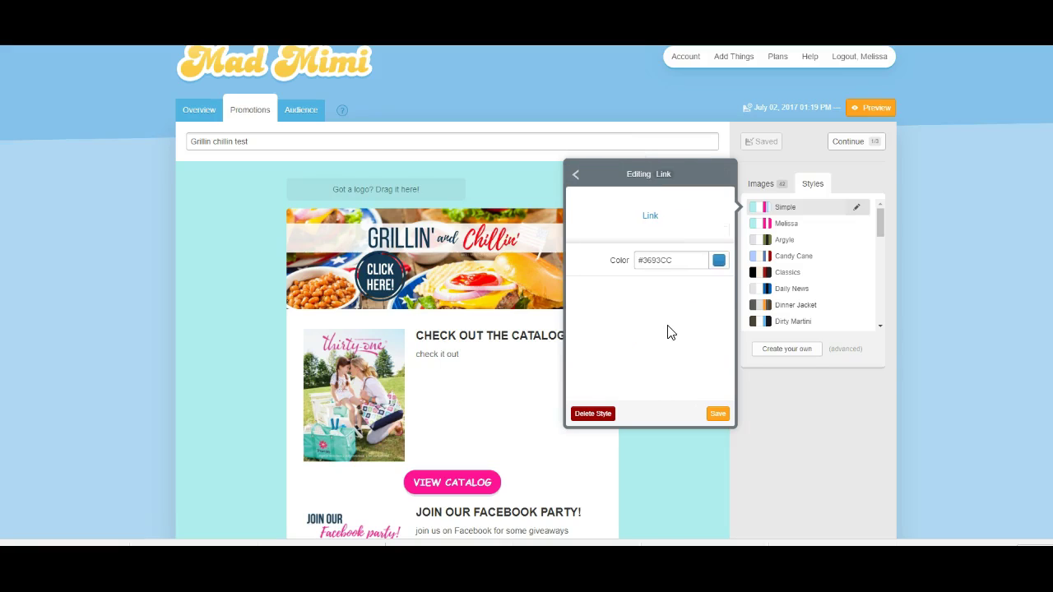
{"action": "left_click", "coordinate": [721, 262]}
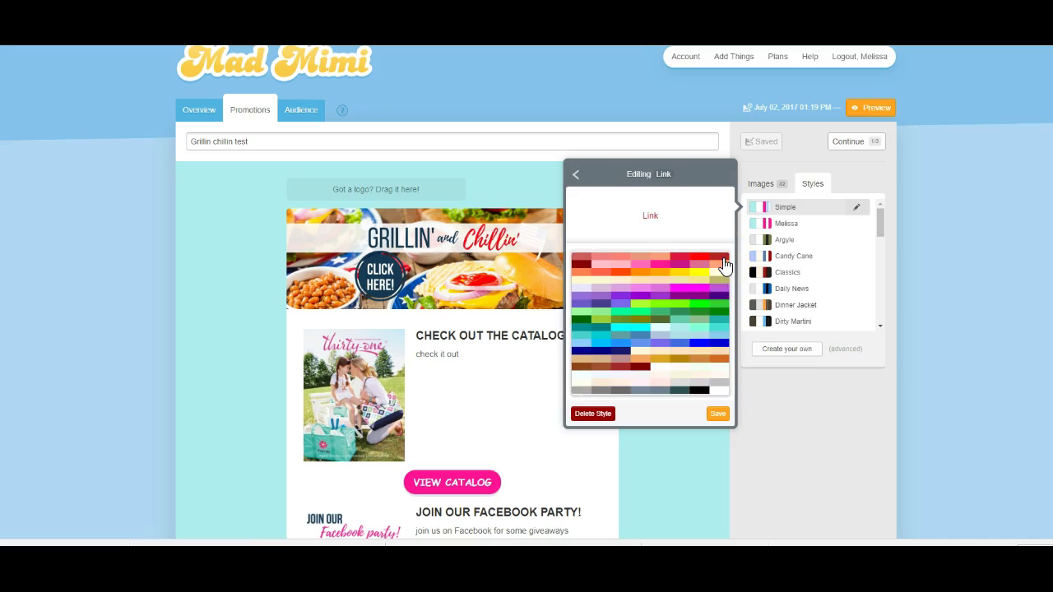
{"action": "left_click", "coordinate": [644, 265]}
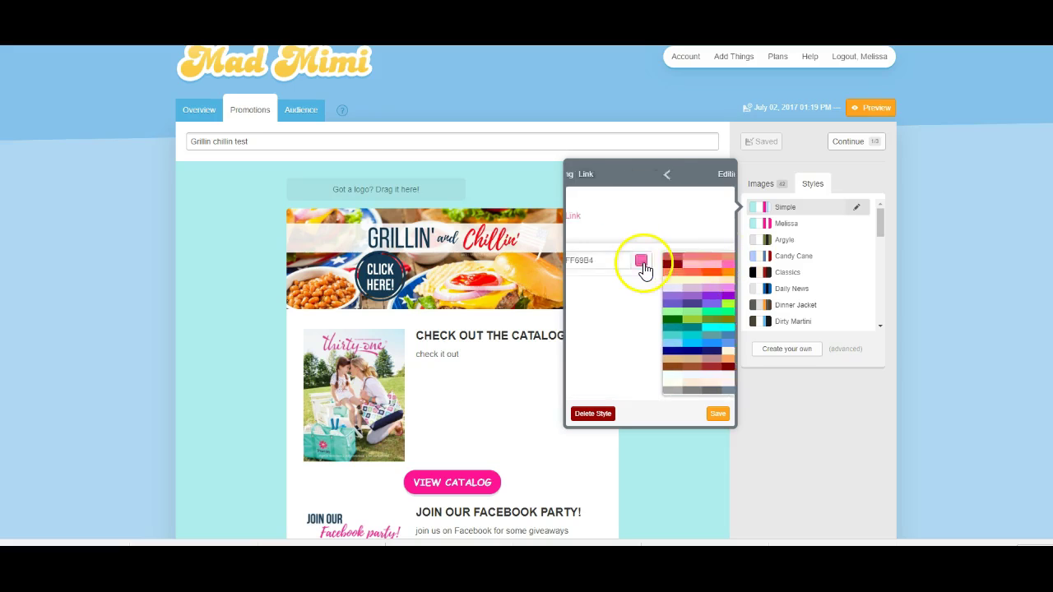
{"action": "left_click", "coordinate": [716, 415]}
Proceed to the newsletter's recipients, add the individual recipient's e-mail address and exclude the Customers list.
{"action": "scroll", "coordinate": [642, 392], "scroll_direction": "down", "scroll_amount": 5}
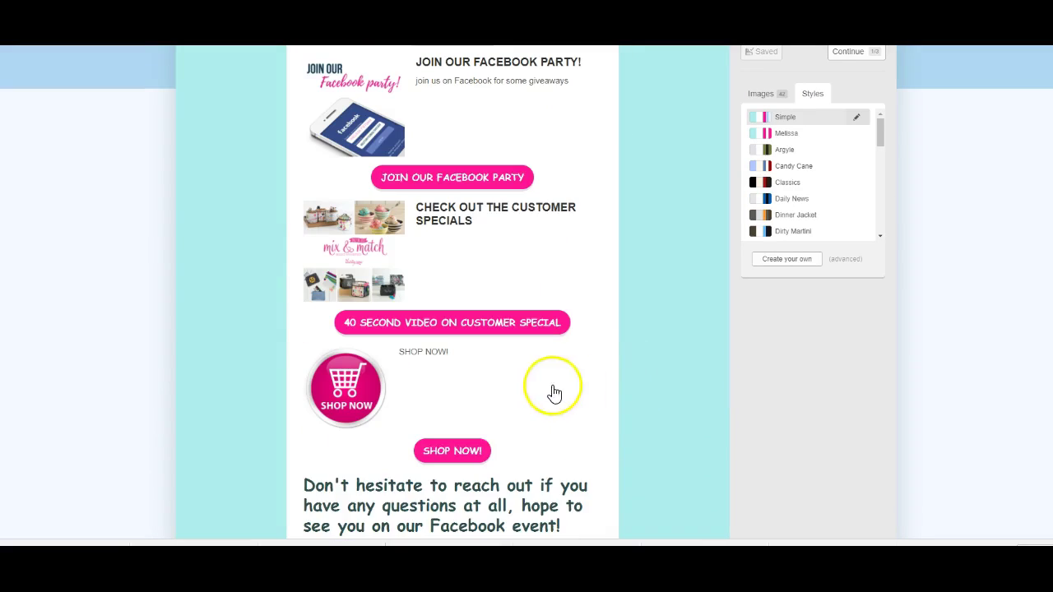
{"action": "scroll", "coordinate": [554, 393], "scroll_direction": "down", "scroll_amount": 4}
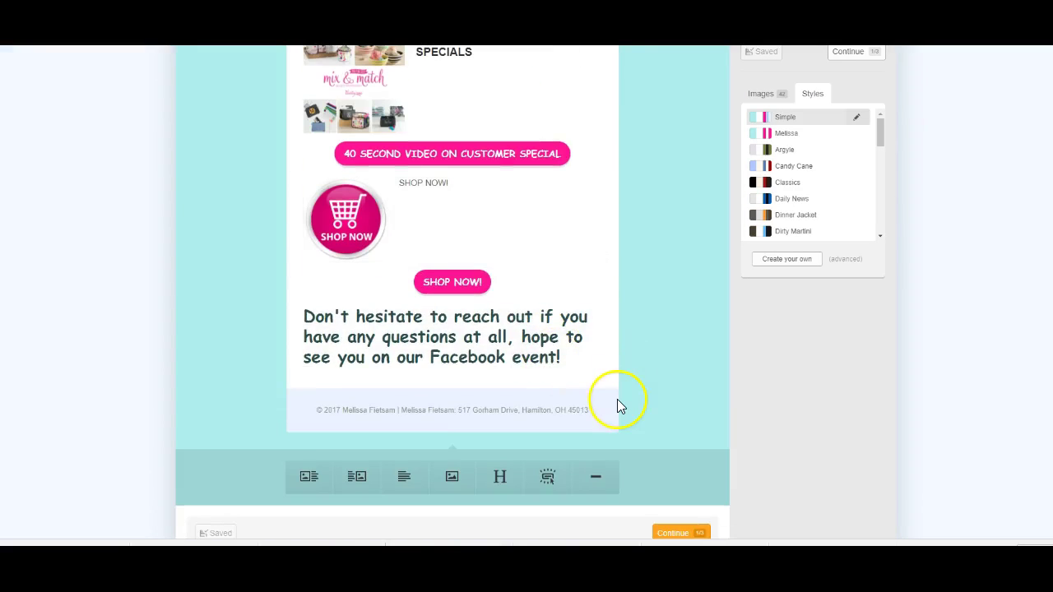
{"action": "scroll", "coordinate": [619, 405], "scroll_direction": "up", "scroll_amount": 15}
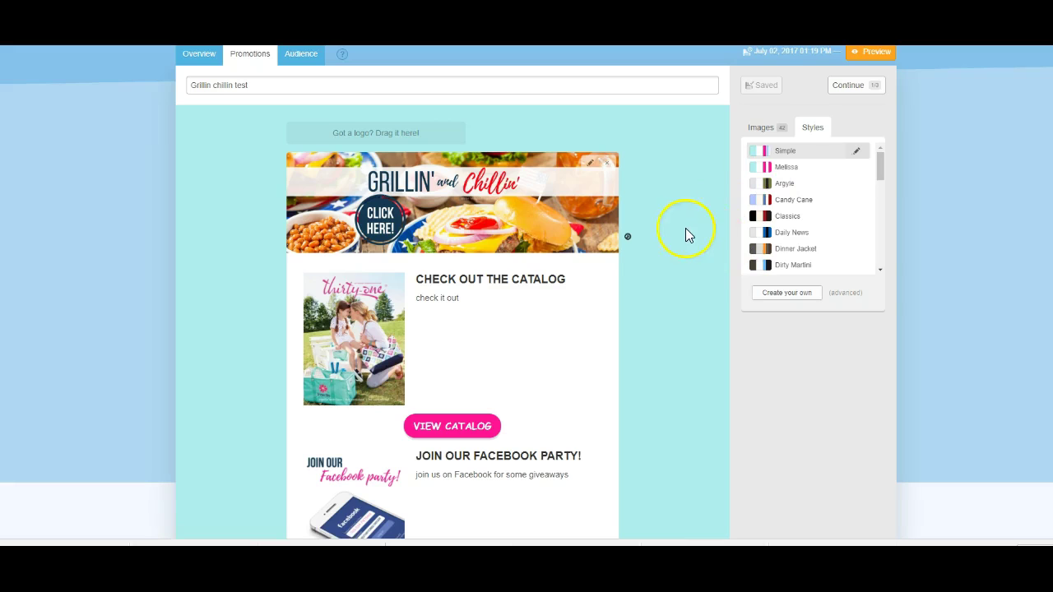
{"action": "scroll", "coordinate": [712, 169], "scroll_direction": "up", "scroll_amount": 1}
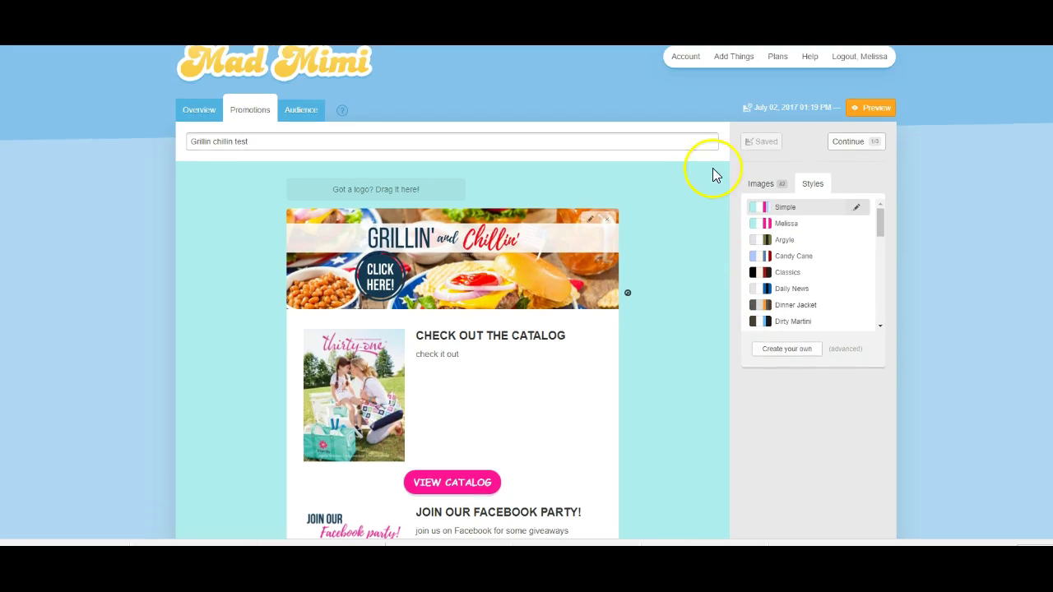
{"action": "left_click", "coordinate": [850, 146]}
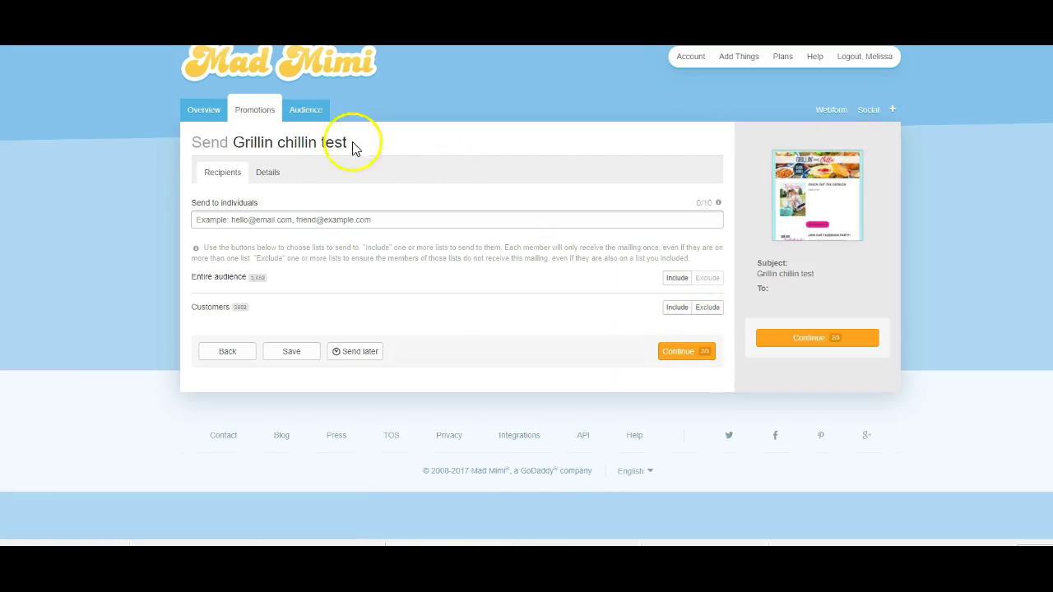
{"action": "left_click", "coordinate": [309, 218]}
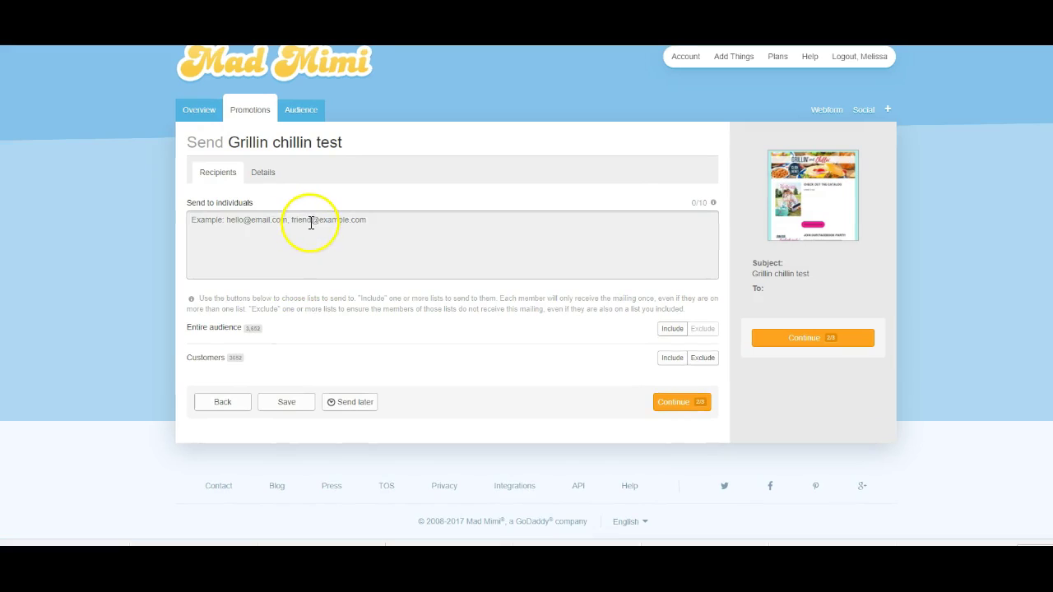
{"action": "type", "text": "buymybags"}
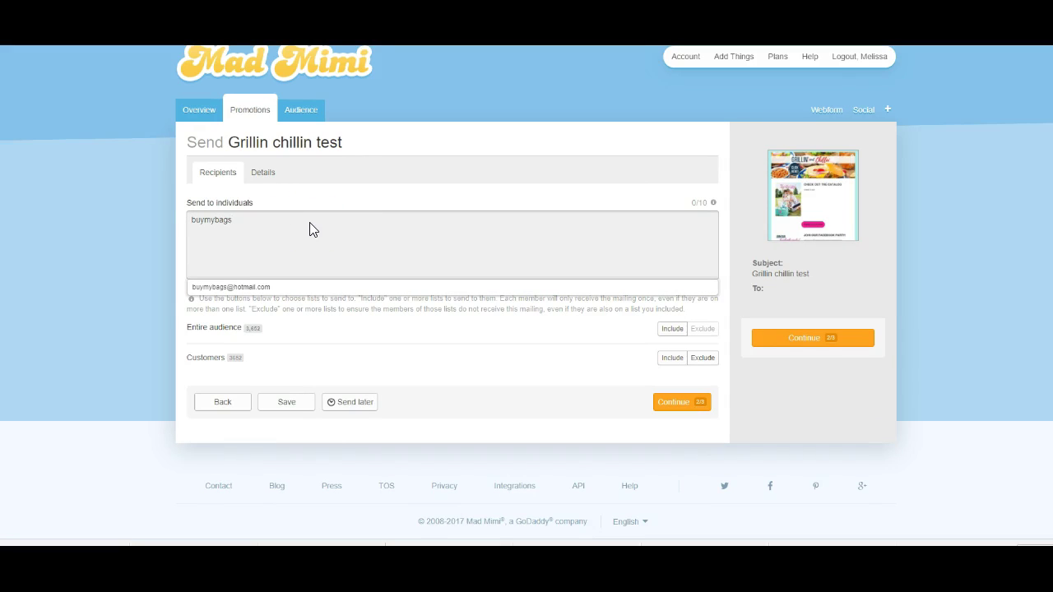
{"action": "left_click", "coordinate": [312, 290]}
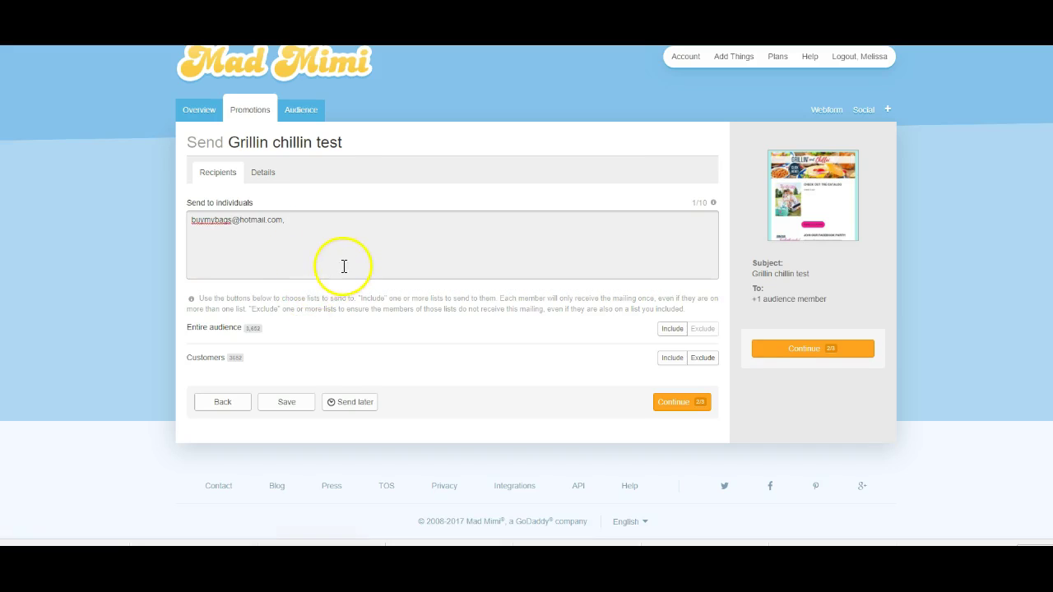
{"action": "left_click", "coordinate": [705, 360]}
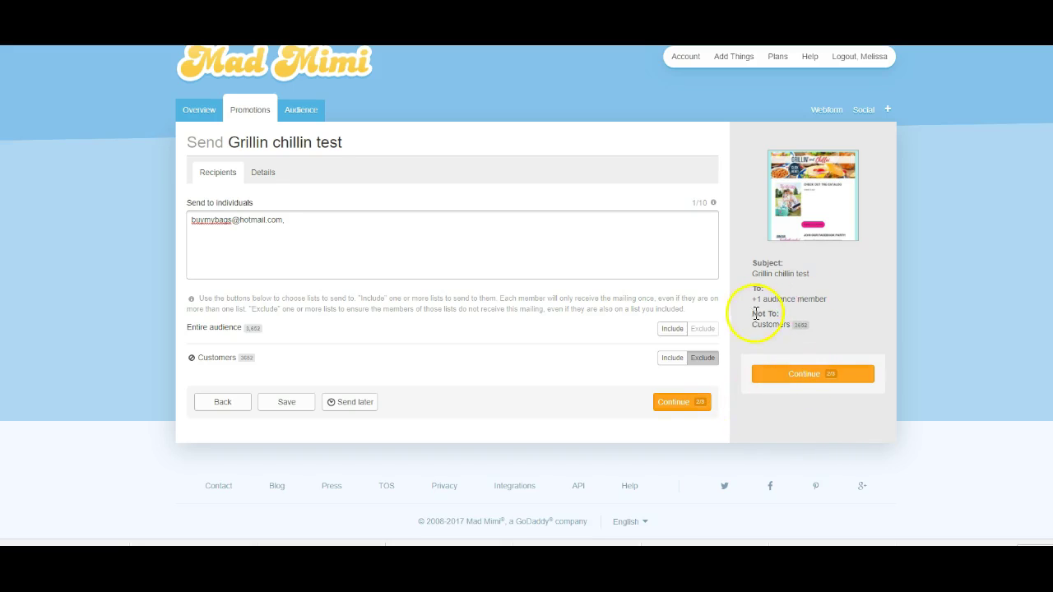
Continue to the sending details and include social sharing for Facebook, Twitter, Google+, Pinterest and LinkedIn.
{"action": "left_click", "coordinate": [805, 377]}
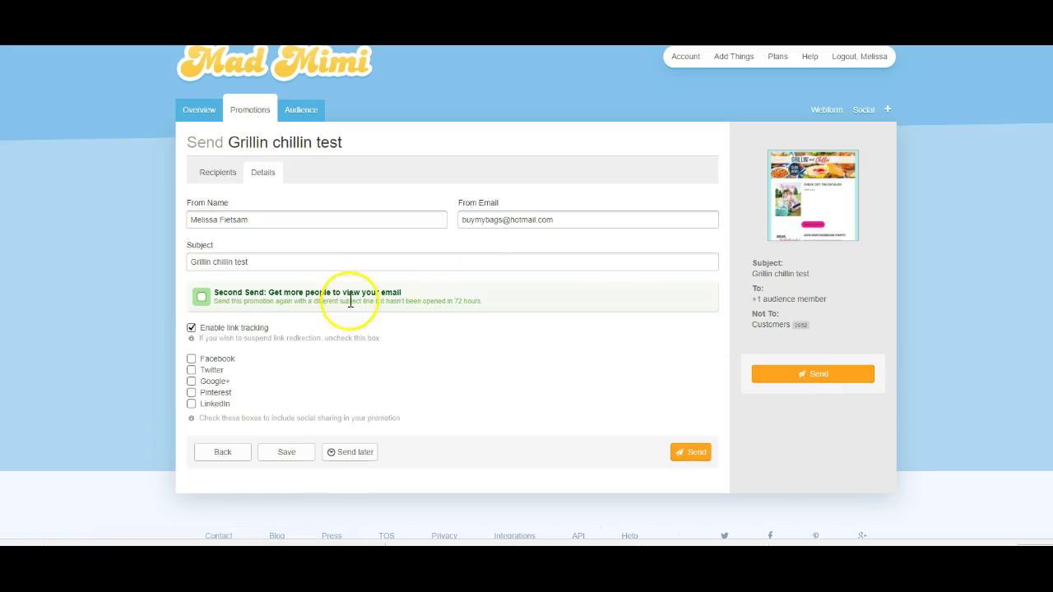
{"action": "left_click", "coordinate": [191, 359]}
{"action": "left_click", "coordinate": [191, 370]}
{"action": "left_click", "coordinate": [191, 381]}
{"action": "left_click", "coordinate": [191, 392]}
{"action": "left_click", "coordinate": [192, 405]}
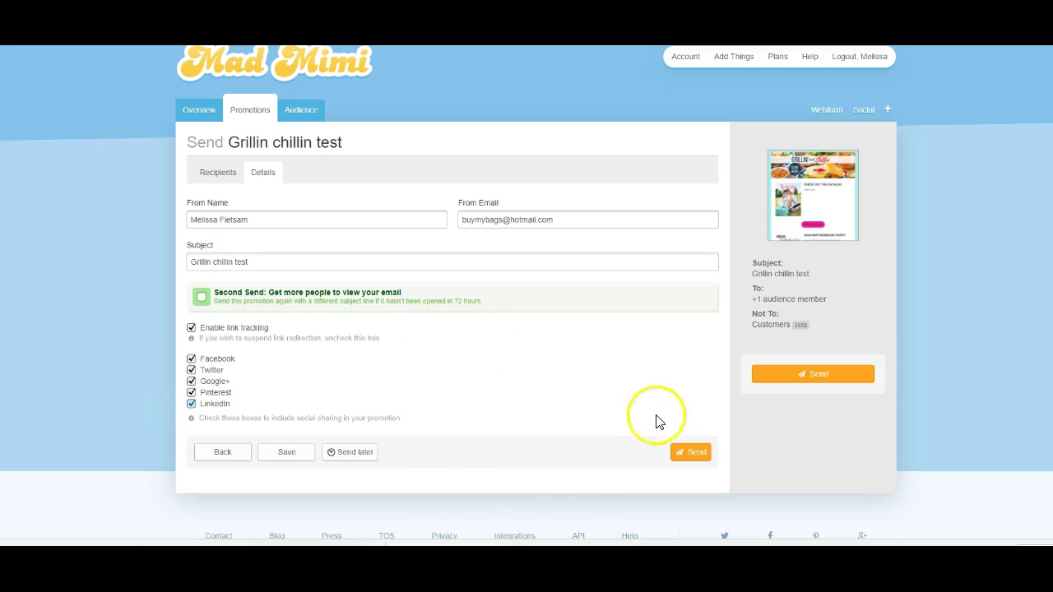
Send the Grillin chillin test promotion.
{"action": "left_click", "coordinate": [688, 459]}
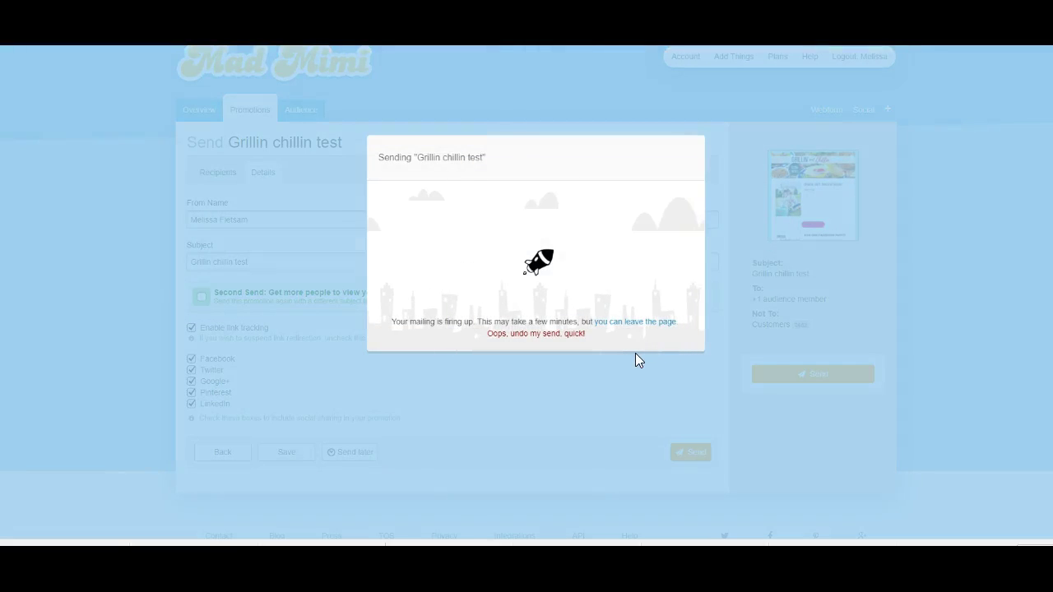
{"action": "left_click", "coordinate": [607, 271]}
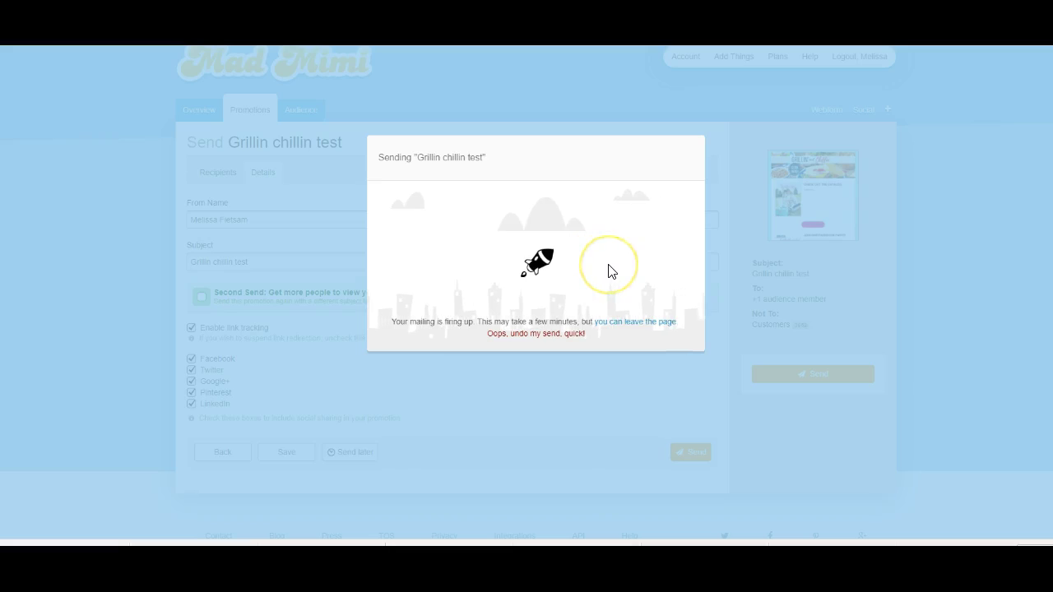
{"action": "left_click", "coordinate": [608, 276]}
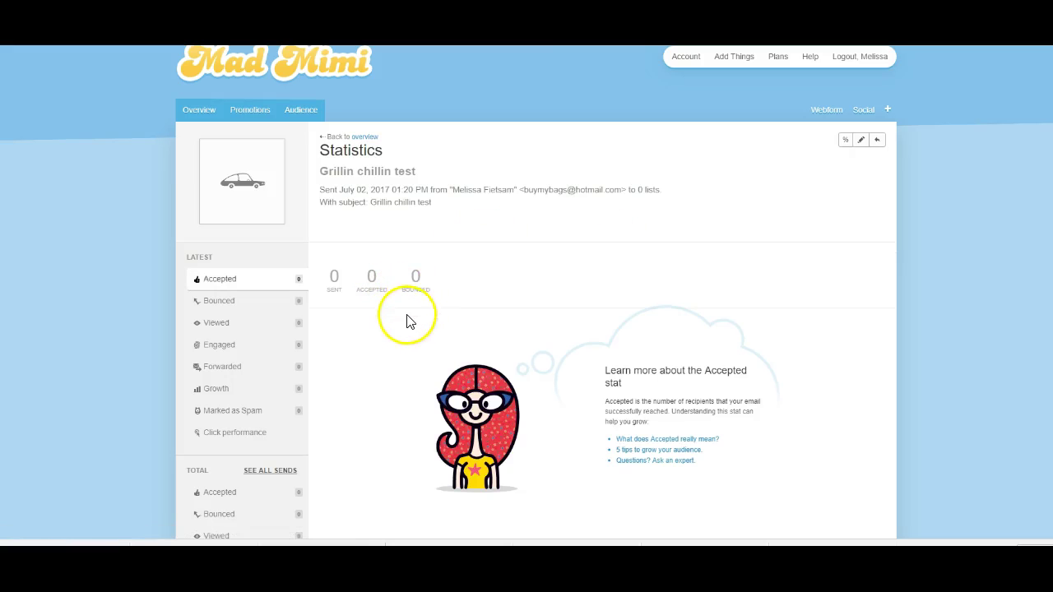
Open the web version of the sent newsletter from its statistics and copy its web address.
{"action": "left_click", "coordinate": [249, 189]}
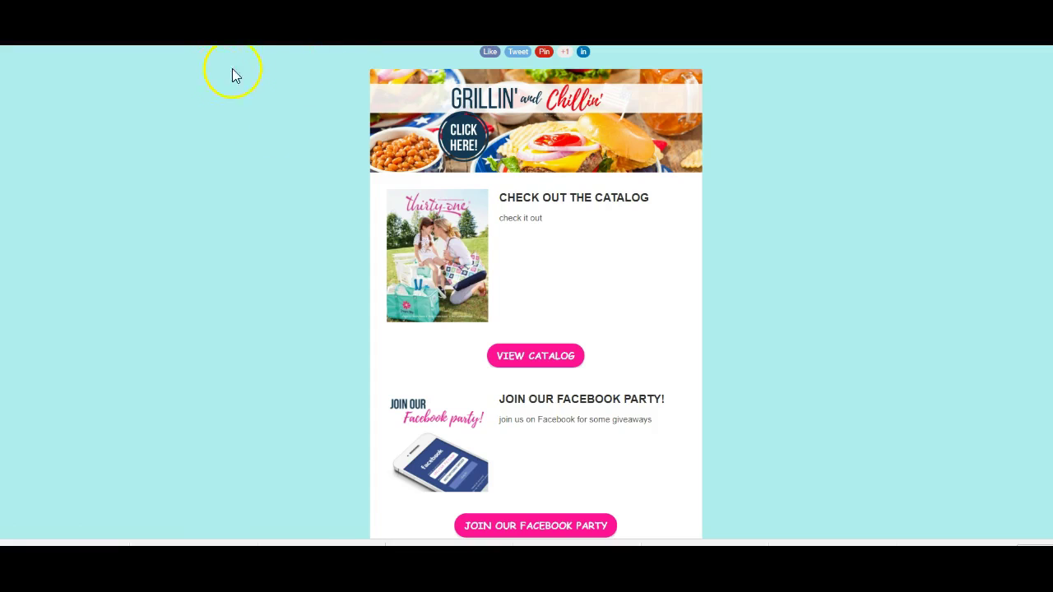
{"action": "key", "text": "F11"}
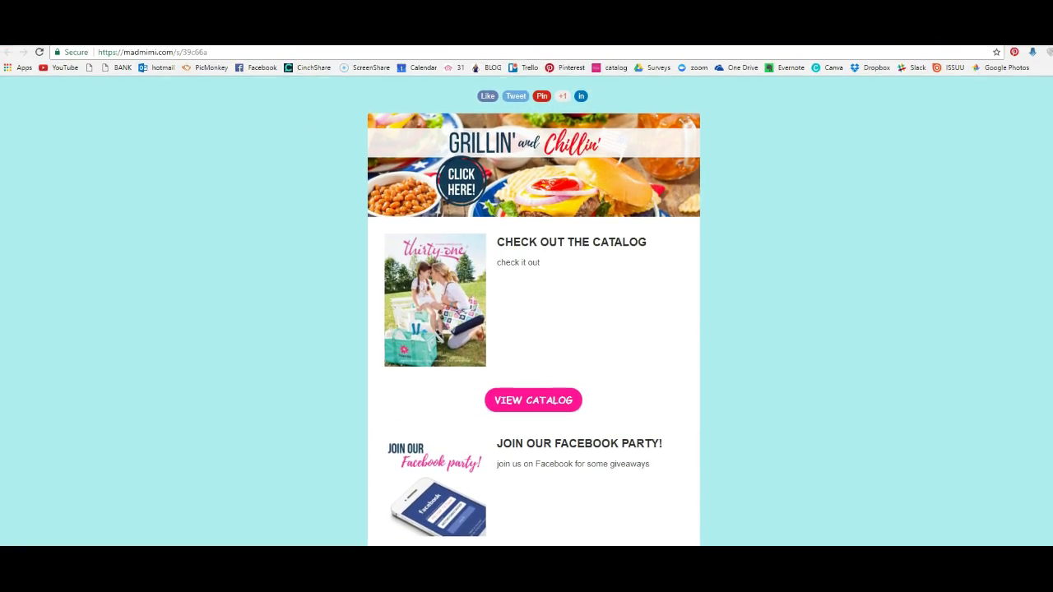
{"action": "left_click", "coordinate": [181, 53]}
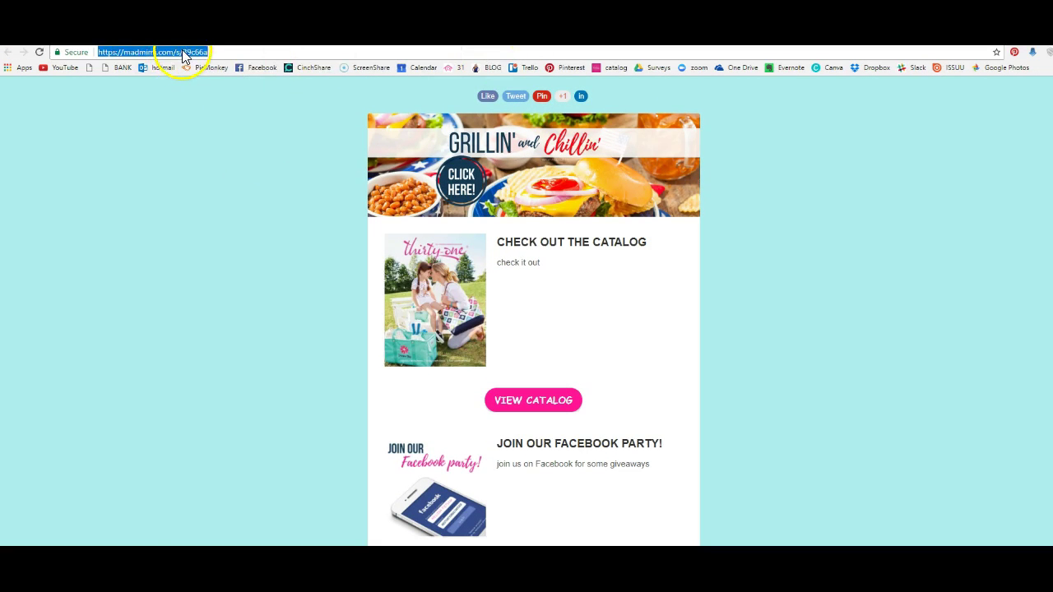
{"action": "right_click", "coordinate": [183, 56]}
{"action": "left_click", "coordinate": [198, 92]}
{"action": "scroll", "coordinate": [379, 228], "scroll_direction": "down", "scroll_amount": 1}
{"action": "scroll", "coordinate": [381, 231], "scroll_direction": "down", "scroll_amount": 5}
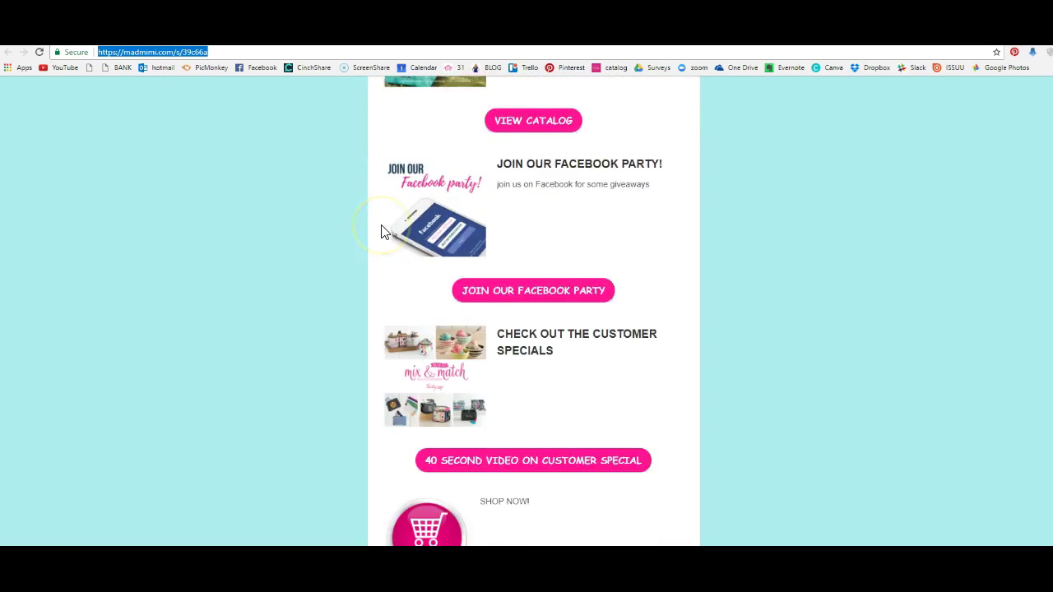
{"action": "scroll", "coordinate": [381, 231], "scroll_direction": "up", "scroll_amount": 3}
{"action": "scroll", "coordinate": [381, 231], "scroll_direction": "up", "scroll_amount": 3}
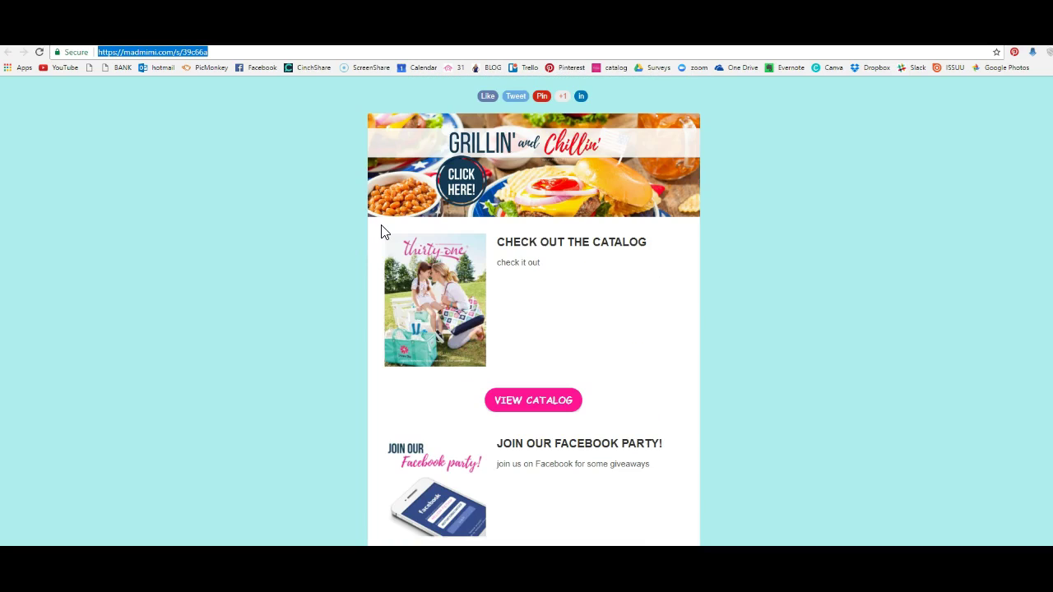